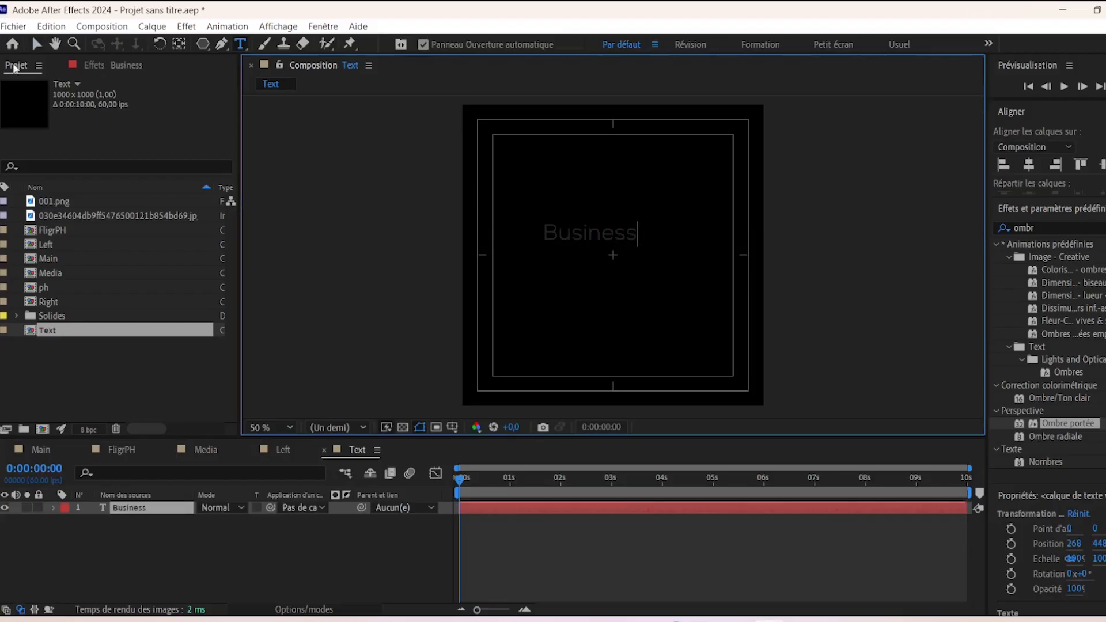
- Change the Business title's font to Bebas Neue Regular
click(36, 44)
click(1041, 211)
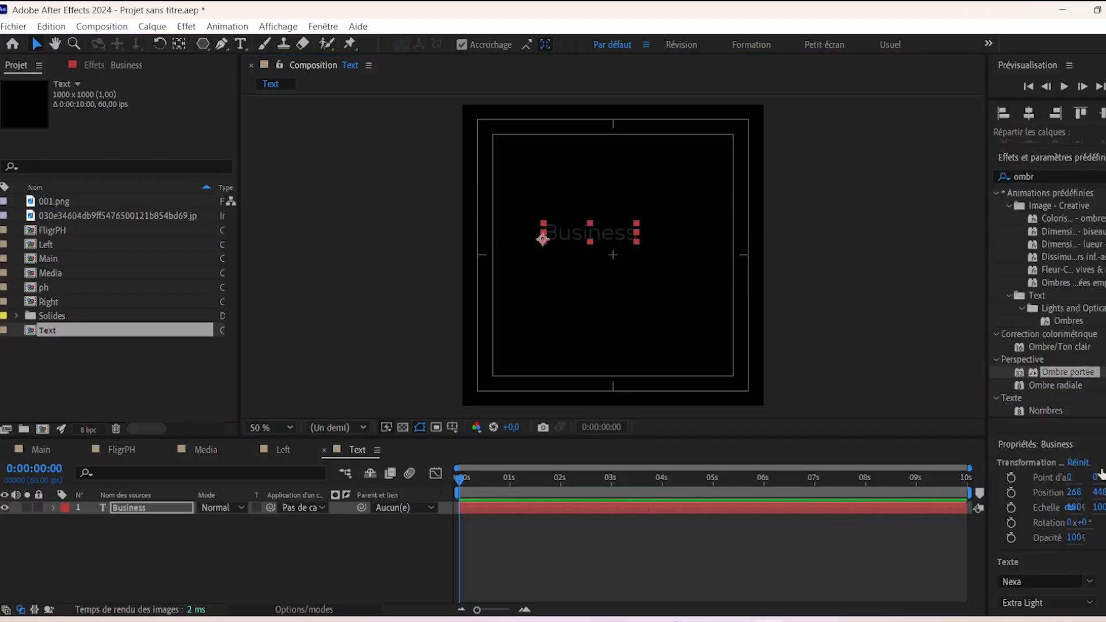
click(1023, 579)
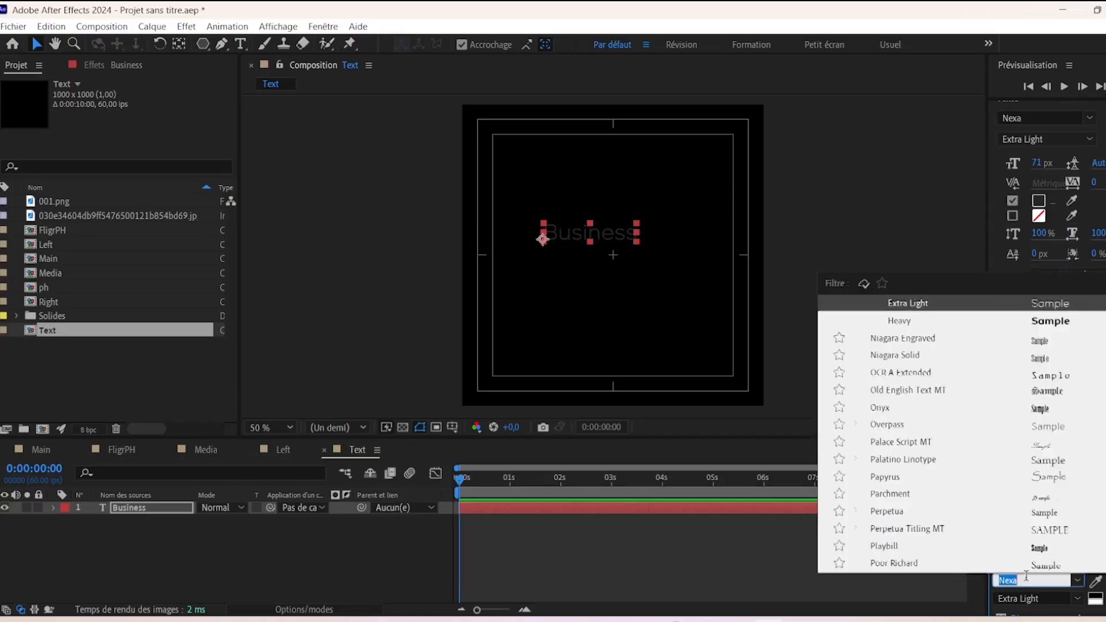
scroll(1023, 583, down, 3)
scroll(1035, 580, up, 4)
scroll(1028, 579, down, 3)
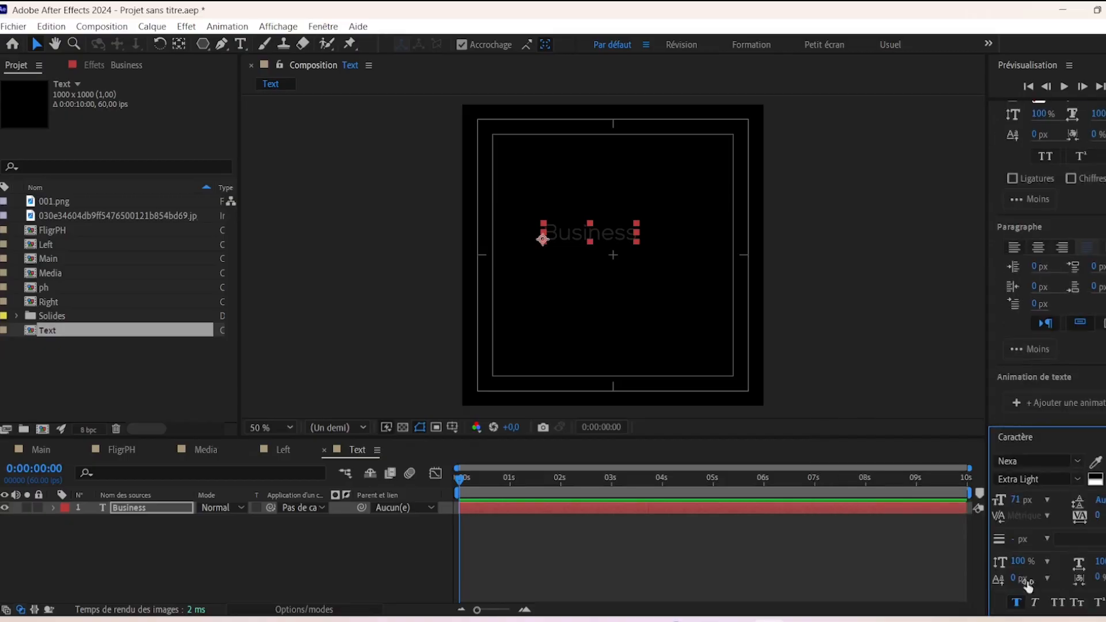
click(1023, 463)
text(be)
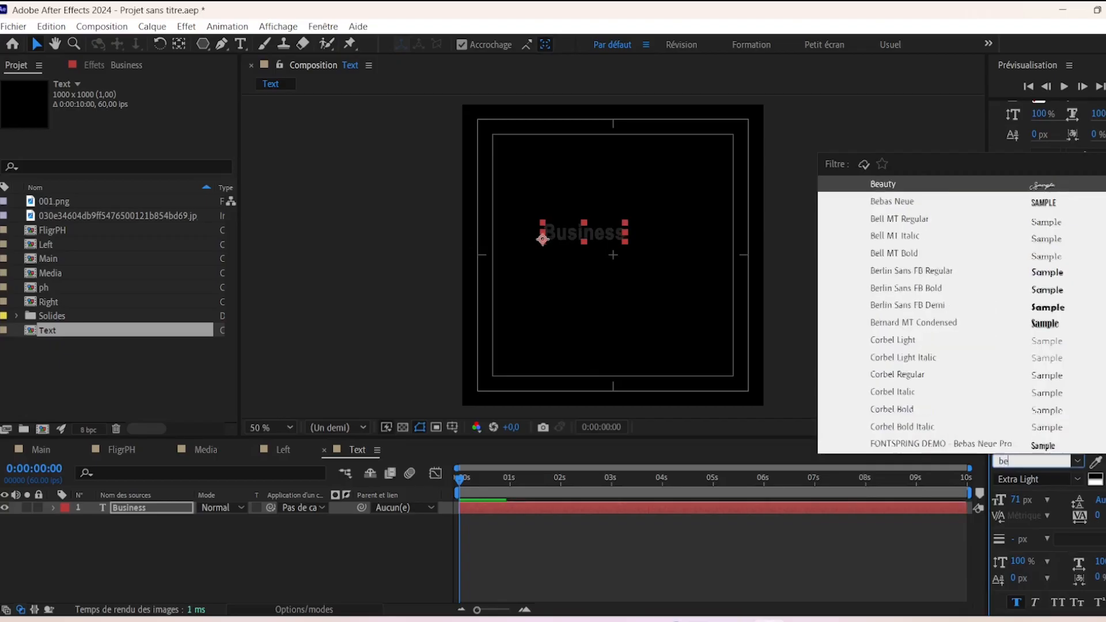
click(896, 201)
- Enlarge the Business title's font size, entering 190 px
click(1018, 500)
text(190)
key(Return)
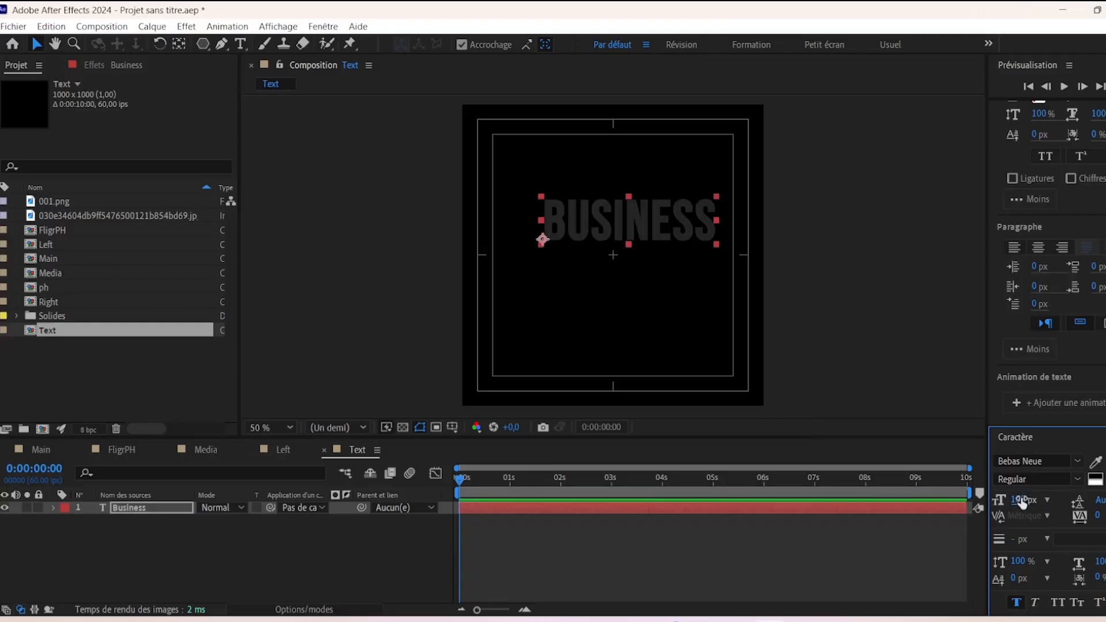
click(38, 46)
scroll(1015, 244, up, 10)
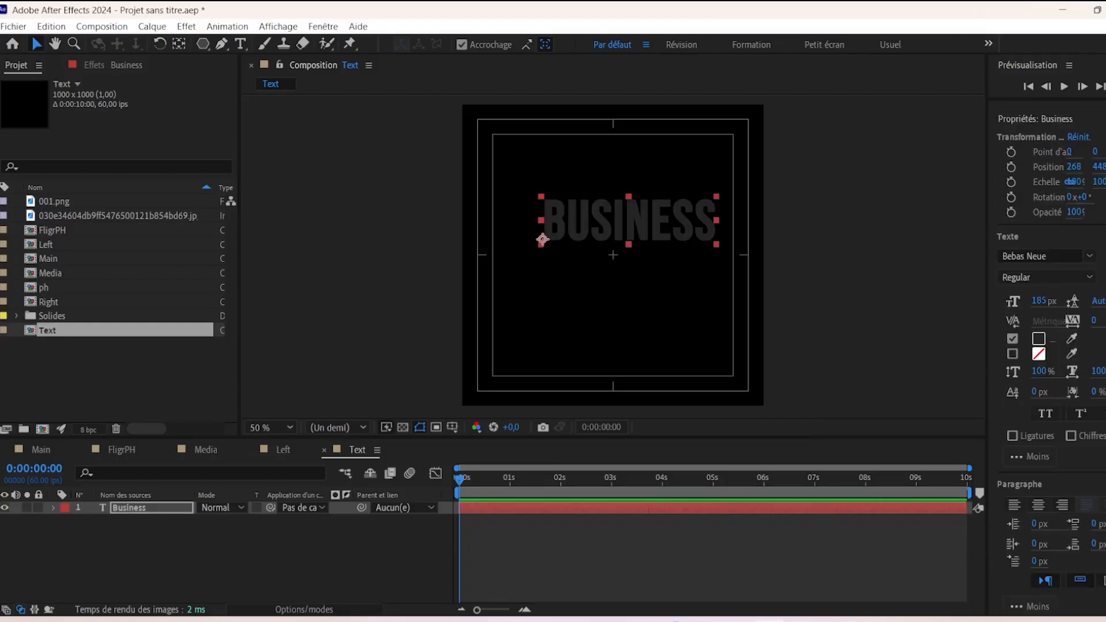
scroll(1058, 279, up, 4)
- Centre BUSINESS horizontally and vertically in the comp, with its anchor point centred on the text
click(1029, 164)
click(1102, 165)
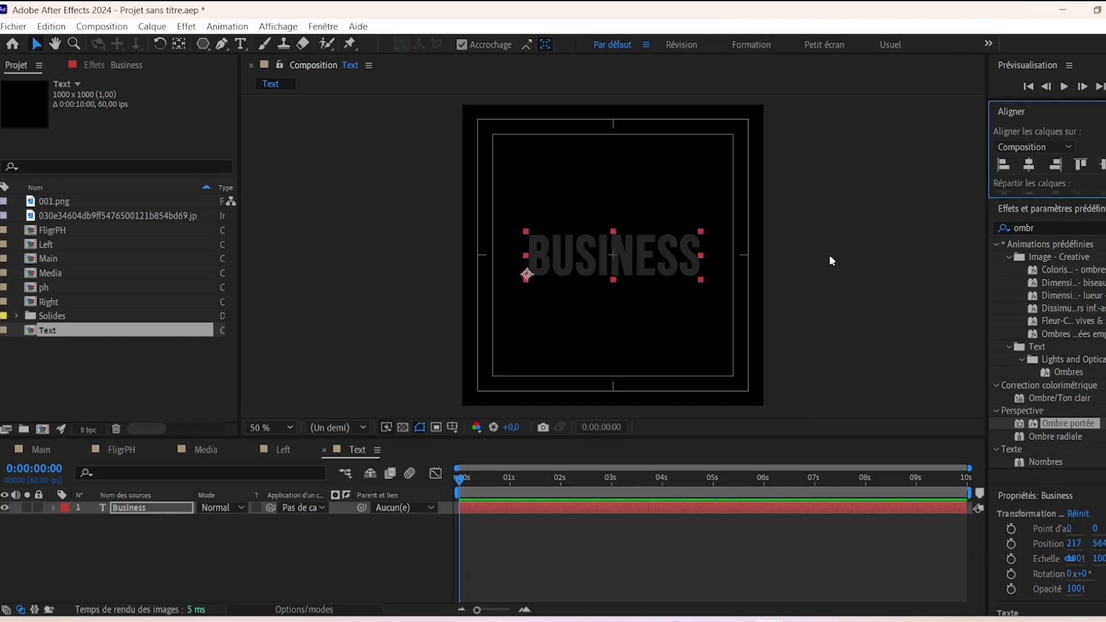
click(179, 43)
key(ctrl+alt+Home)
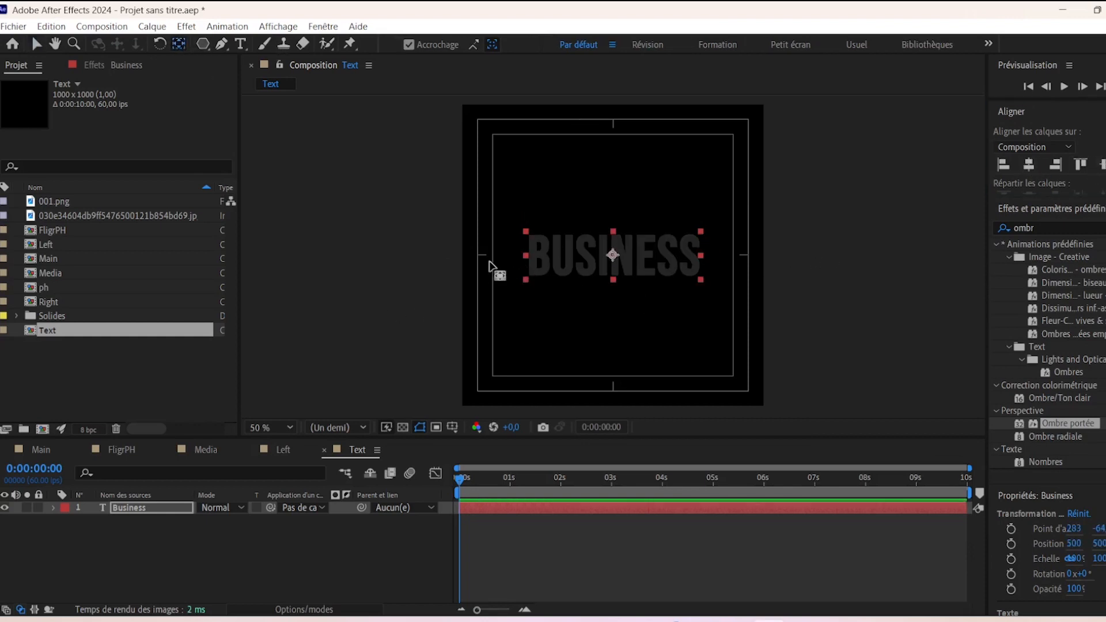
click(35, 44)
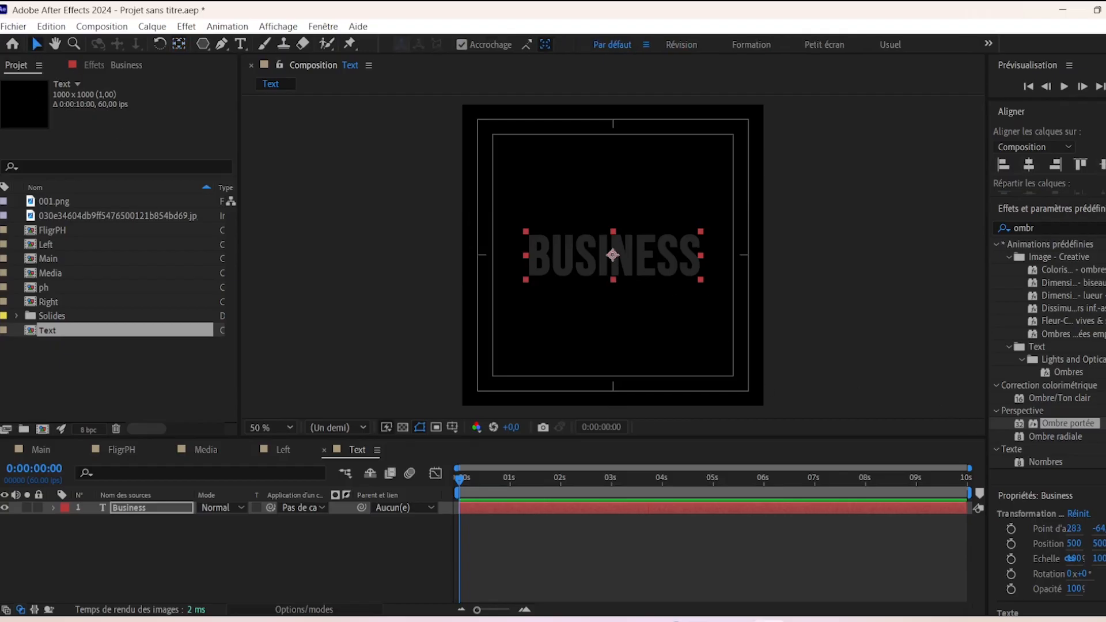
- Fill the BUSINESS text with orange FF760C
scroll(1008, 479, down, 8)
click(1041, 276)
text(FF760C)
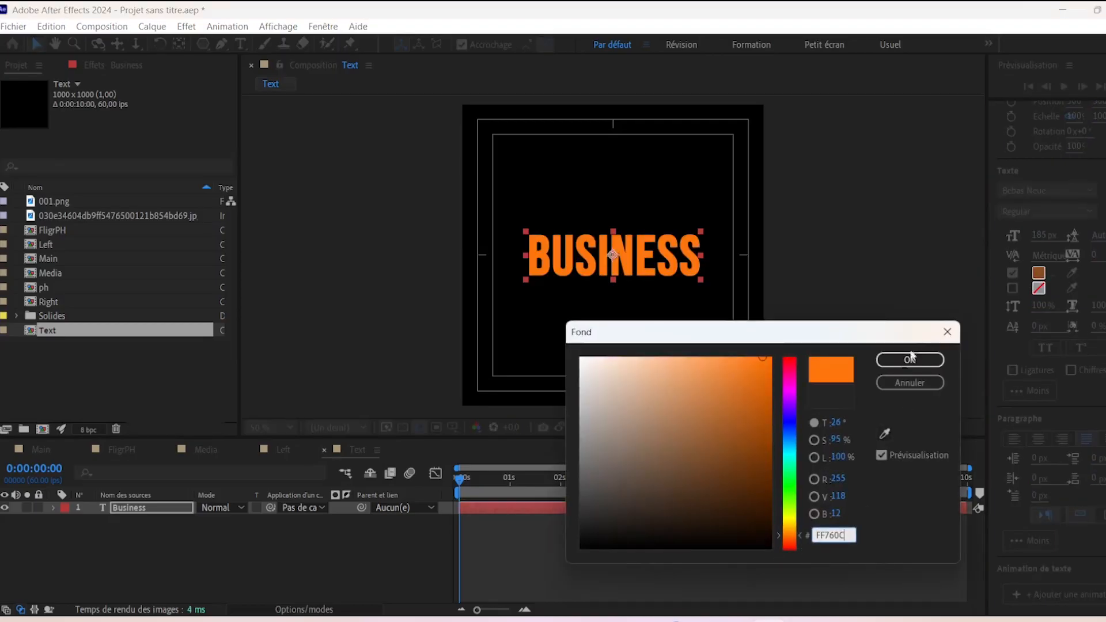
click(911, 360)
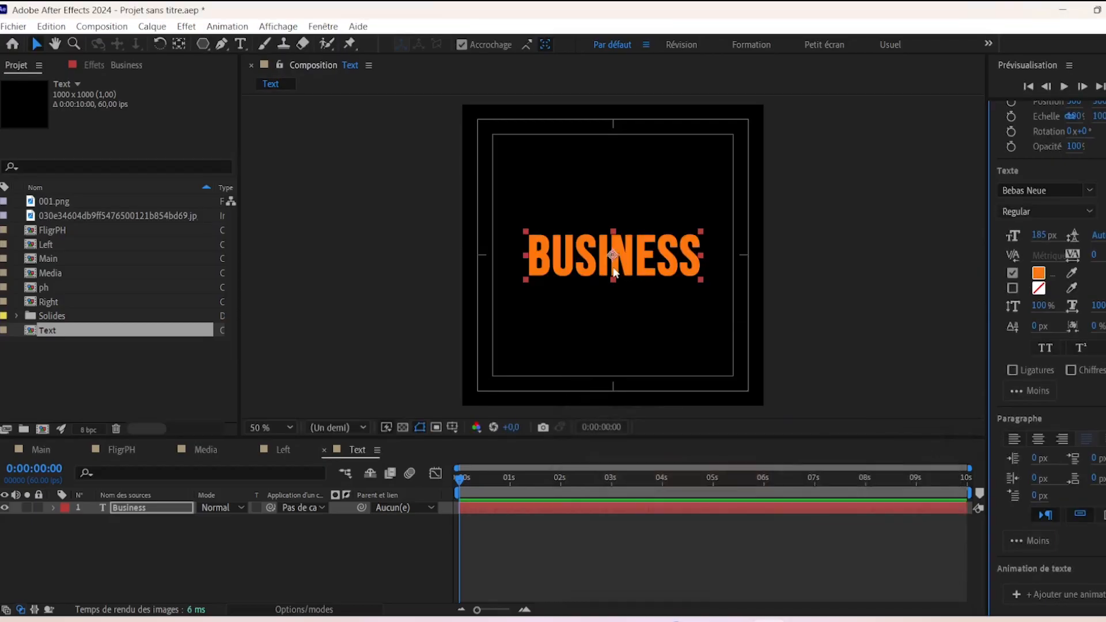
click(141, 518)
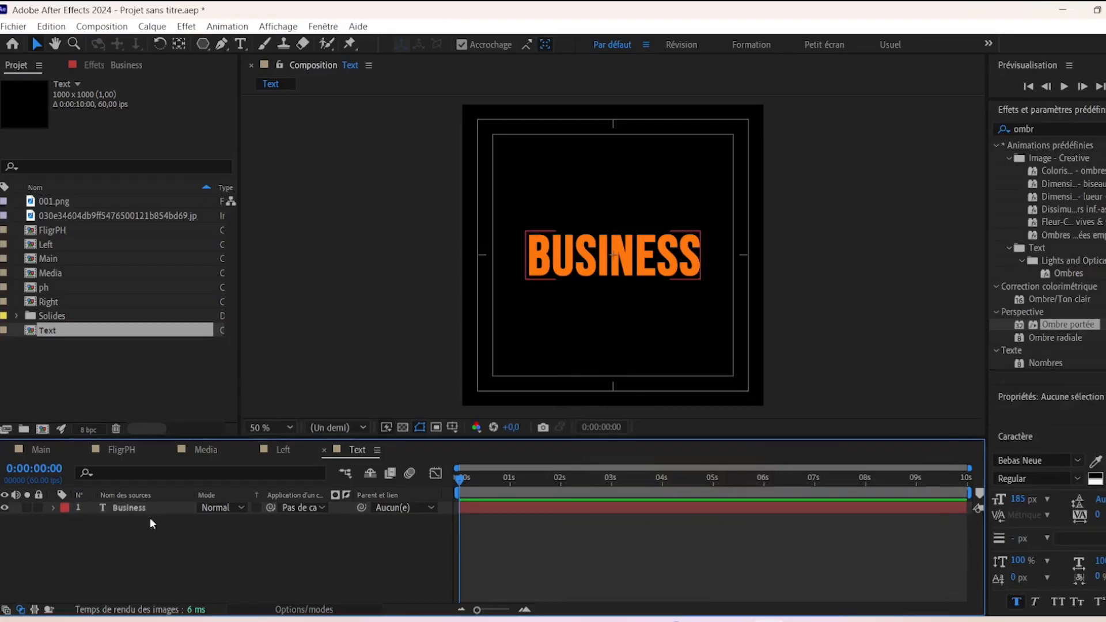
- Enable per-character 3D on the Business text layer
click(151, 508)
click(54, 508)
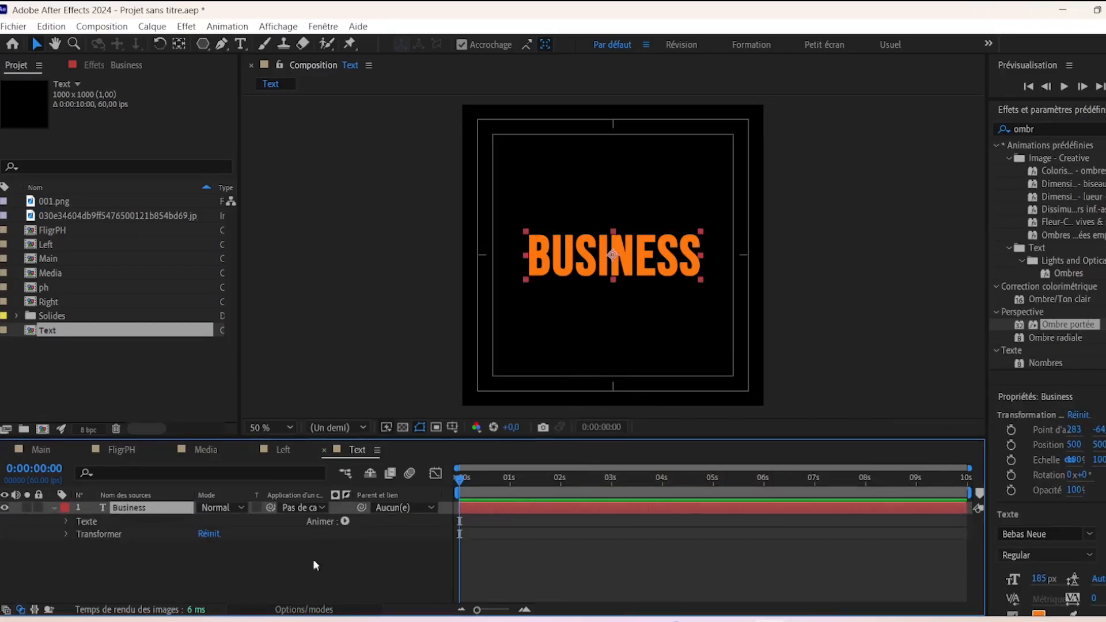
click(344, 520)
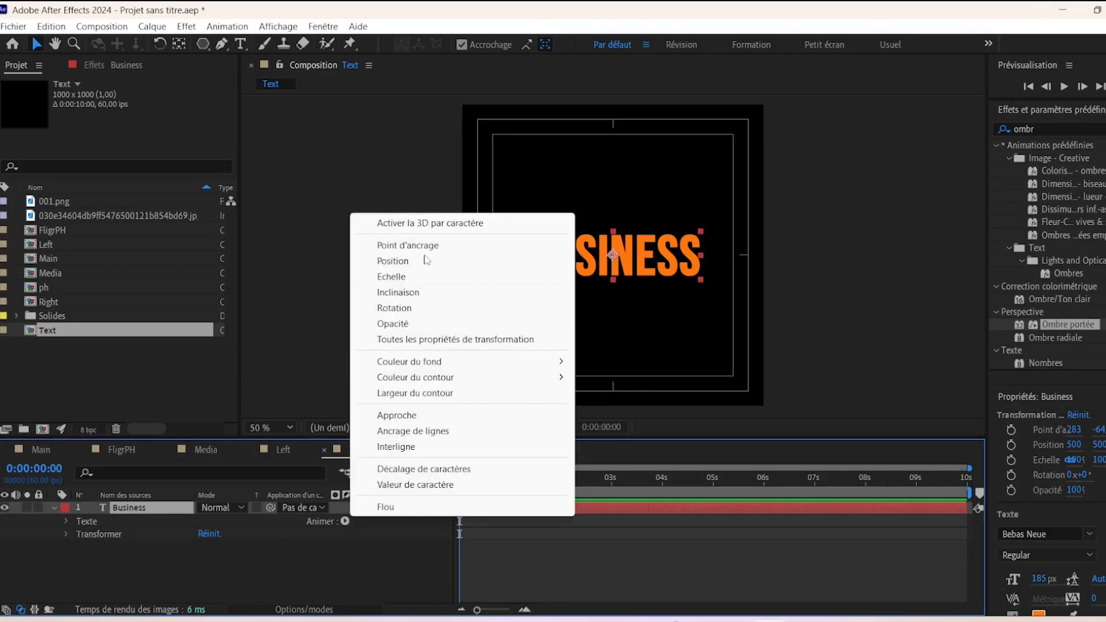
click(443, 224)
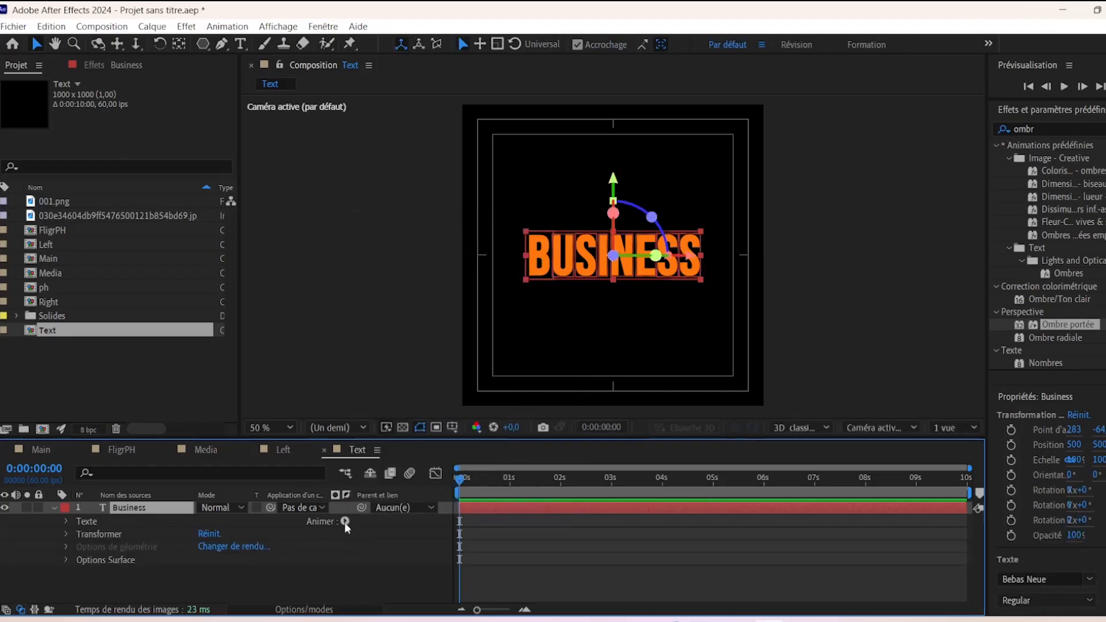
- Add a Position text animator, then add Flou and Opacité properties to Animation 1
click(345, 521)
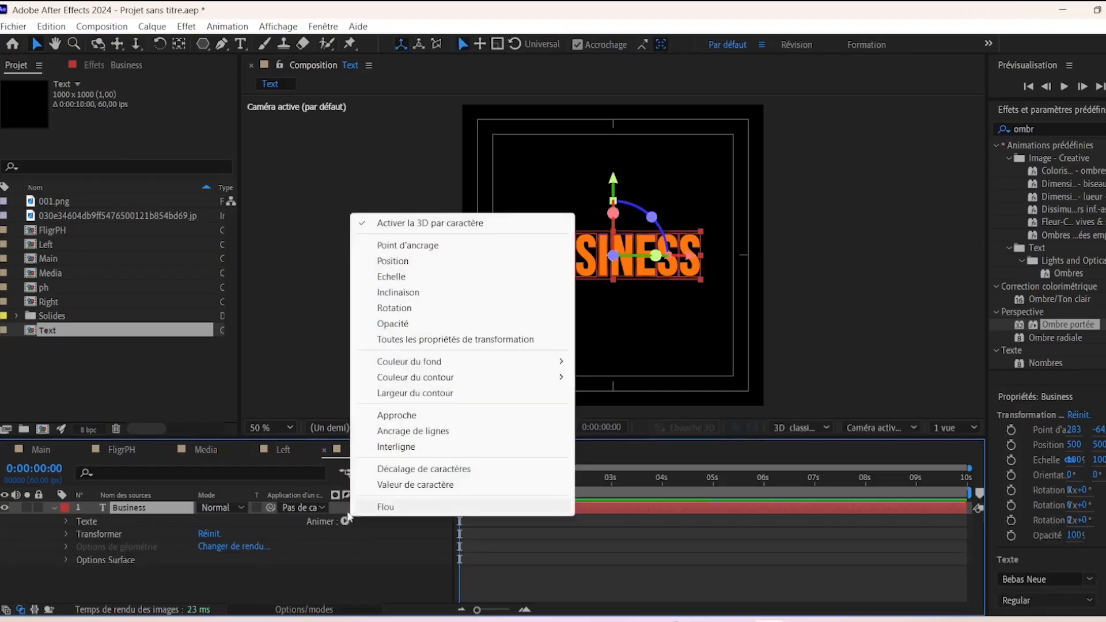
click(406, 261)
click(346, 572)
mouse_move(403, 575)
click(480, 584)
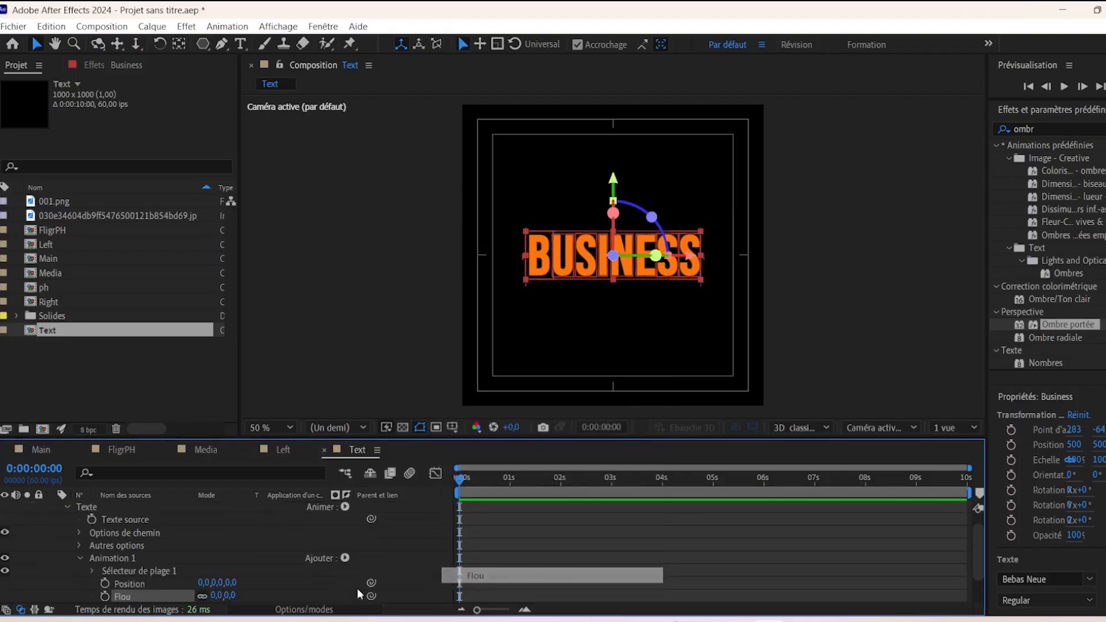
click(345, 558)
mouse_move(385, 563)
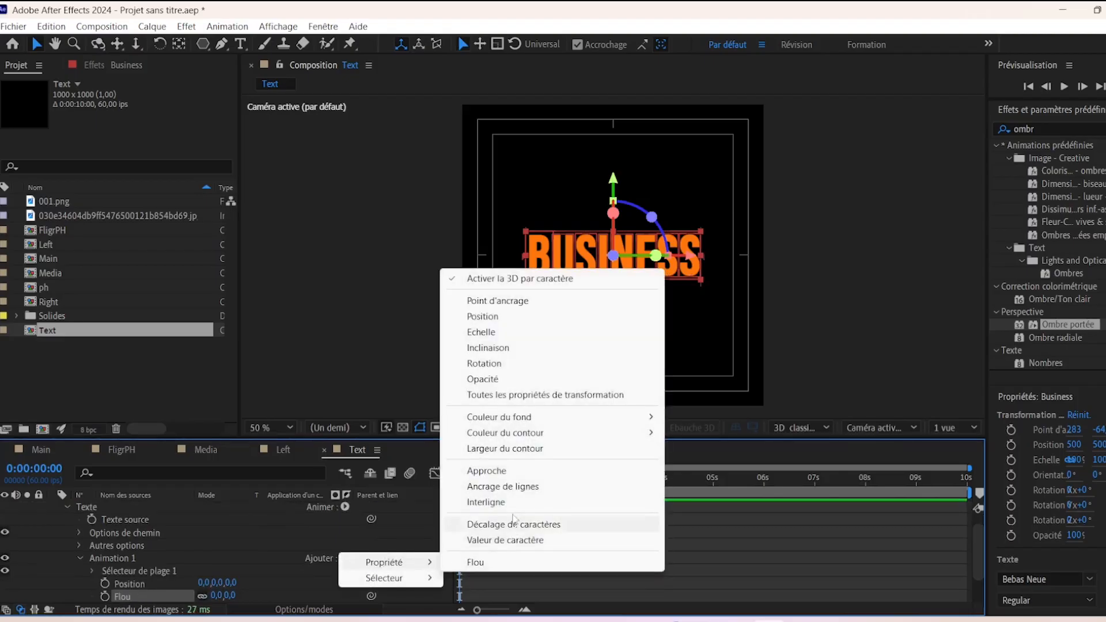
click(483, 379)
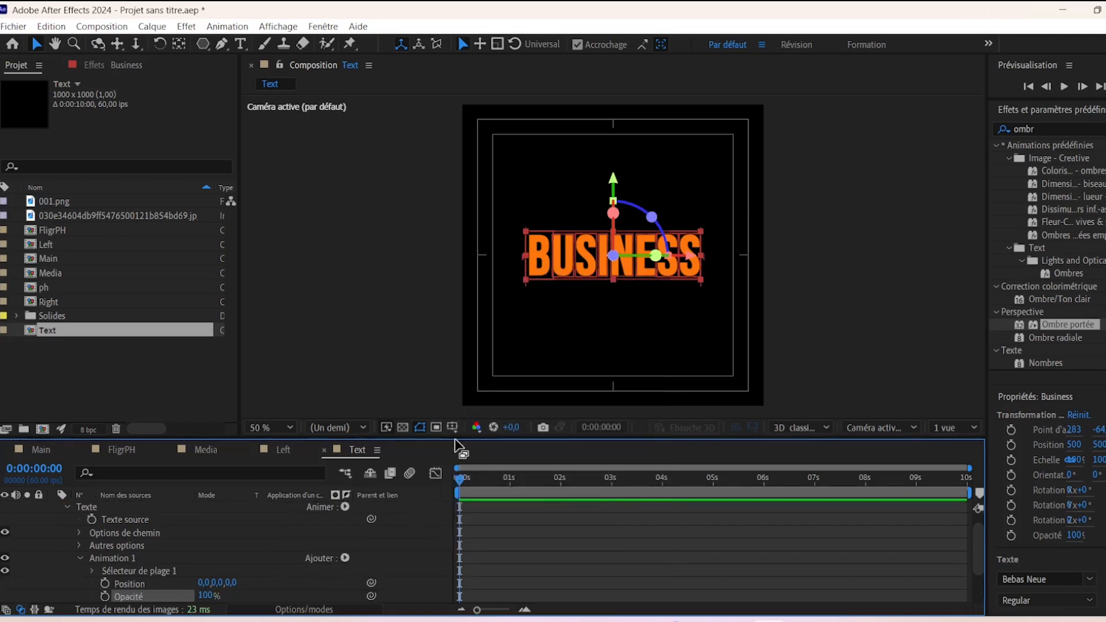
- Enlarge the timeline panel and set the viewer magnification to 33.3%
drag(457, 441, 456, 396)
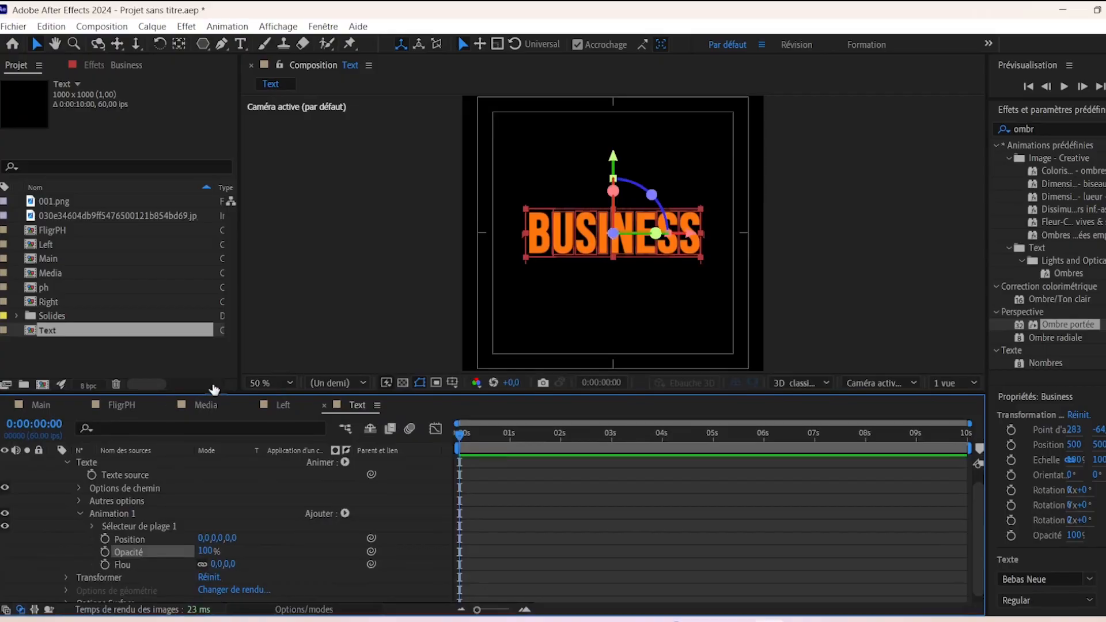
click(274, 385)
click(268, 236)
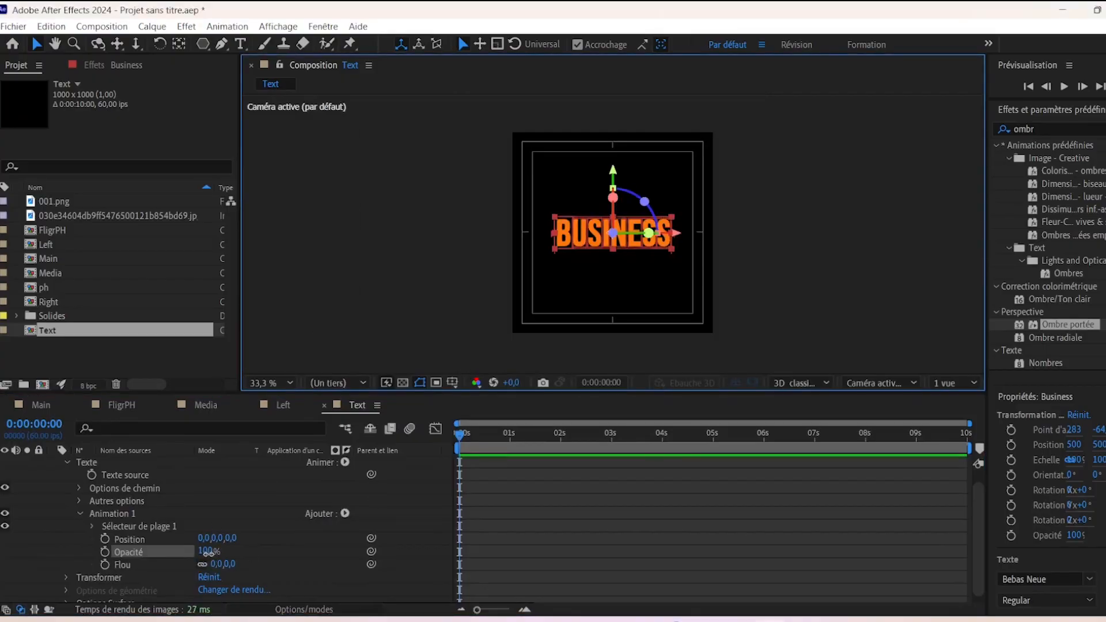
- Set Animation 1 to Opacité 0%, Flou 55 and Position depth −1200
drag(206, 552, 33, 567)
click(231, 564)
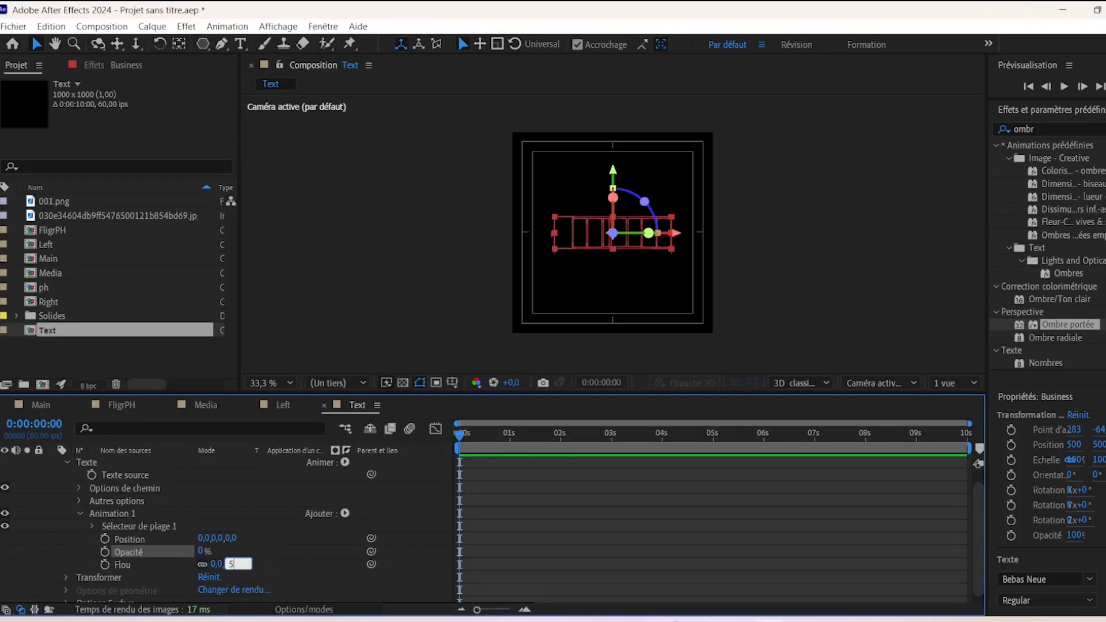
text(55)
key(Return)
click(231, 538)
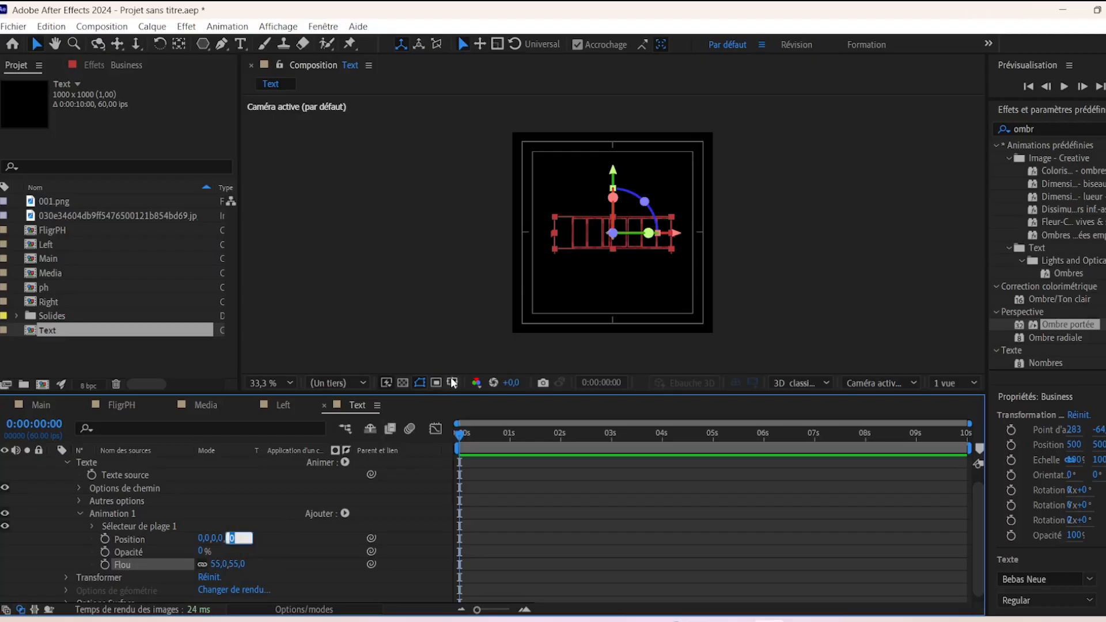
text(-1200)
key(Return)
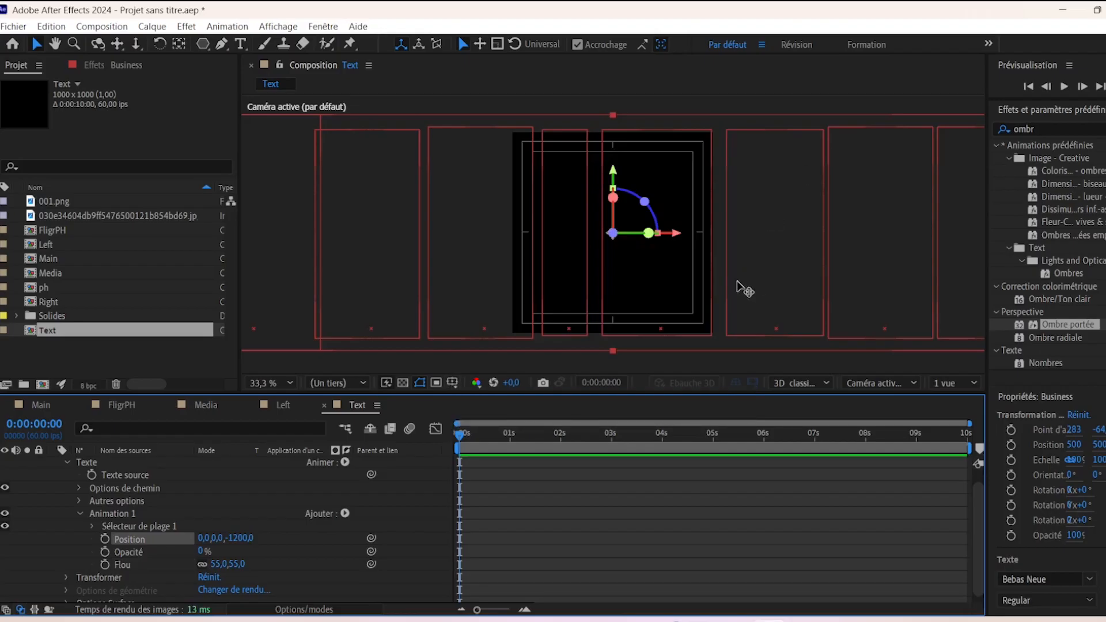
scroll(1047, 357, down, 5)
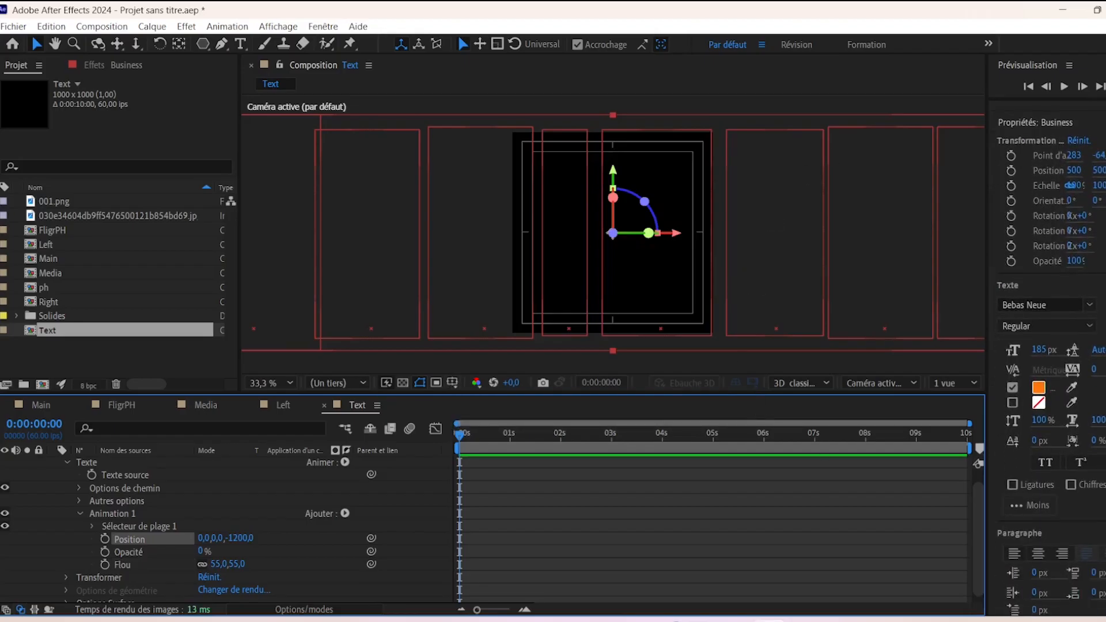
- Keyframe the range selector's Décalage from −100% at the start to 100% around 1:30
click(93, 528)
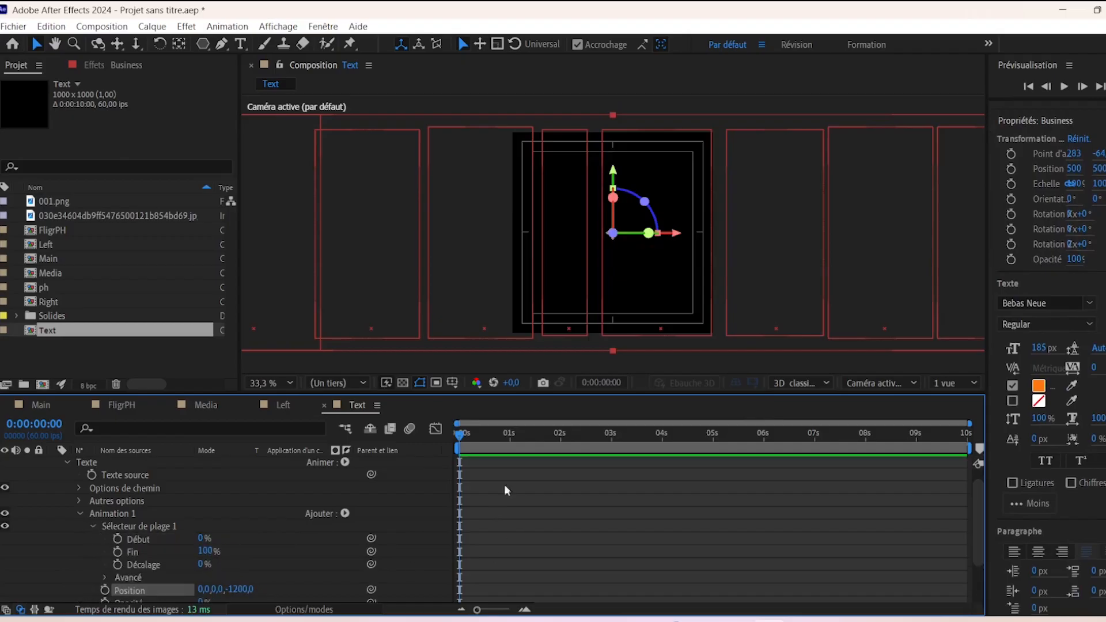
click(117, 565)
click(203, 564)
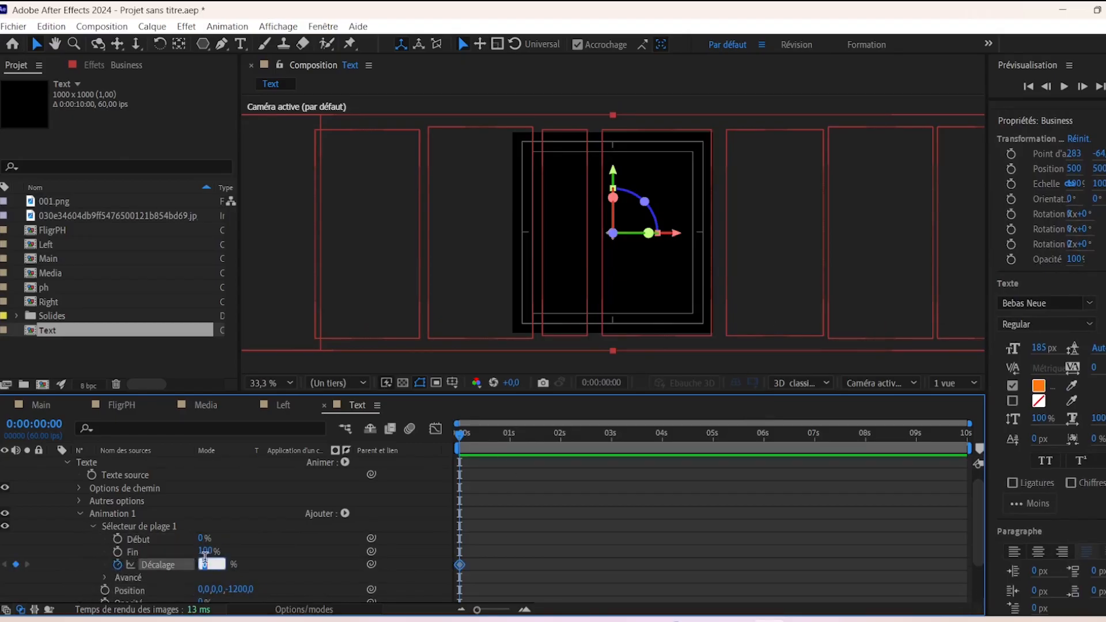
text(-100)
key(Return)
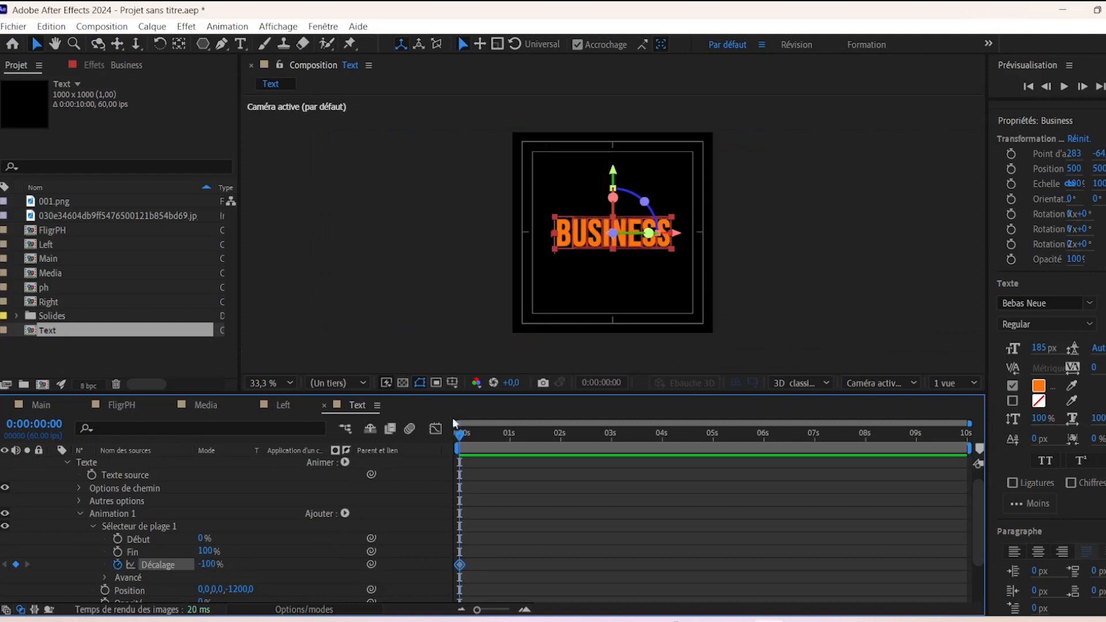
drag(970, 423, 699, 431)
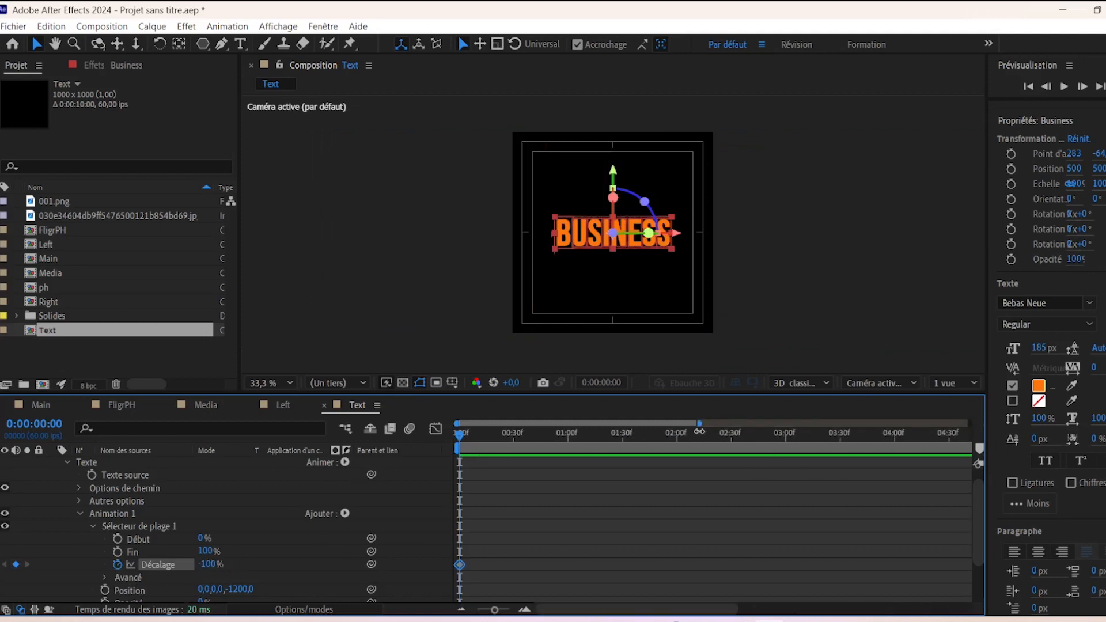
click(624, 443)
click(211, 564)
key(Return)
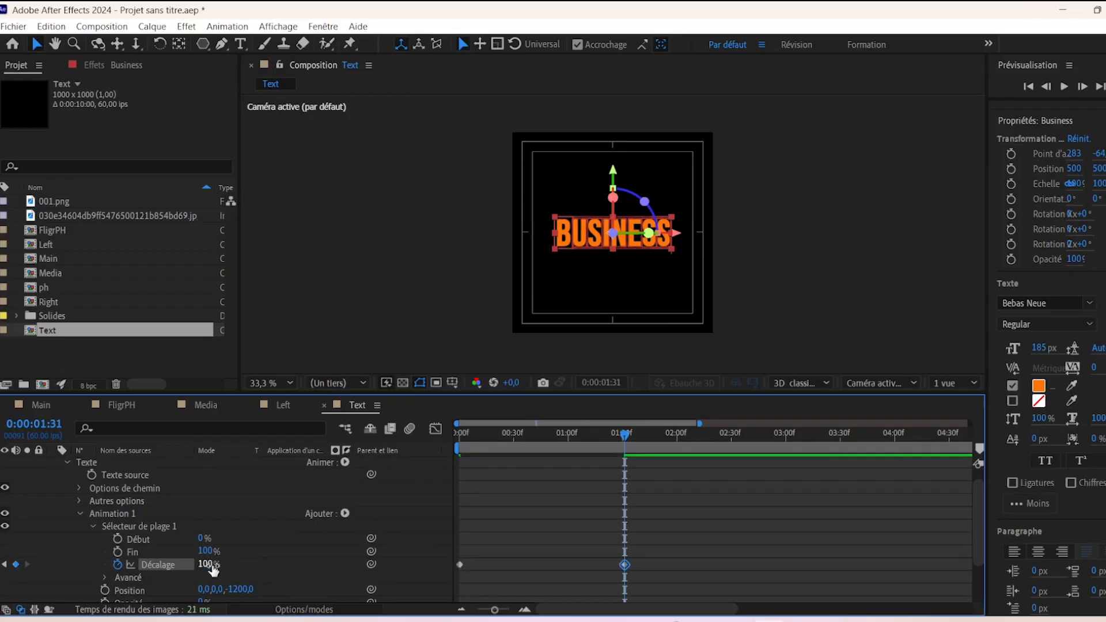
- Set the range selector's advanced Forme to Dégradé du haut and preview the reveal
click(105, 577)
scroll(195, 566, down, 3)
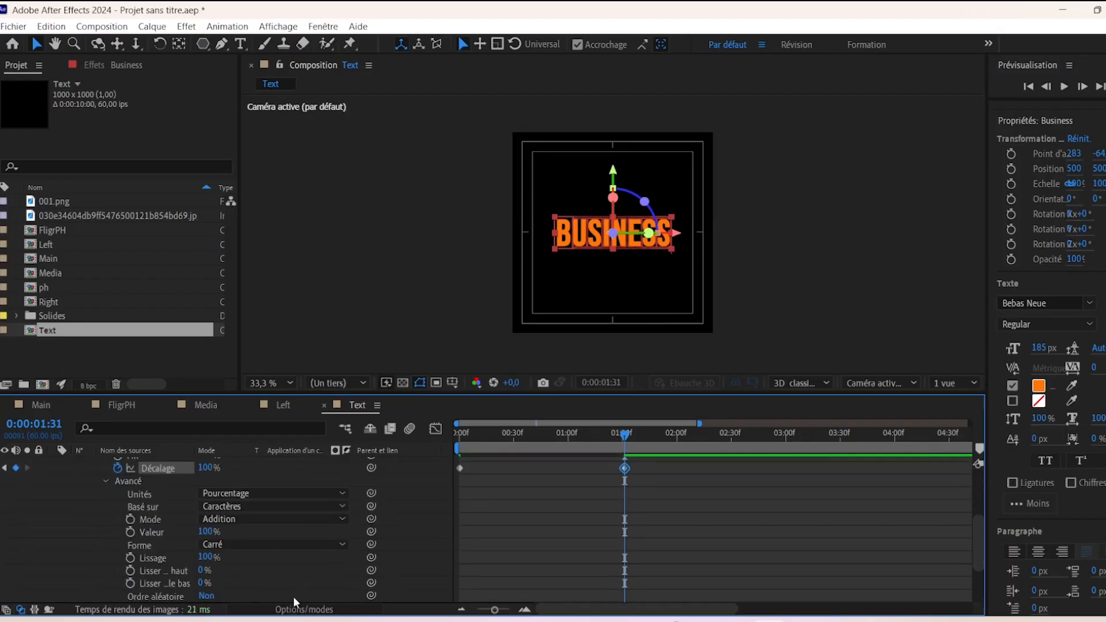
click(261, 546)
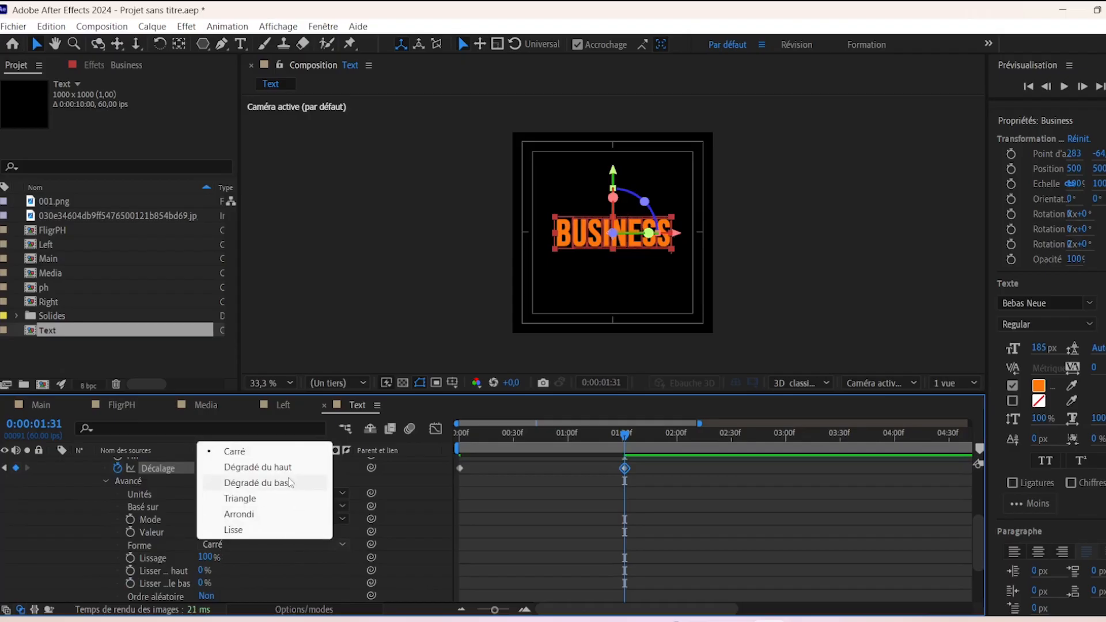
click(265, 467)
drag(631, 443, 566, 441)
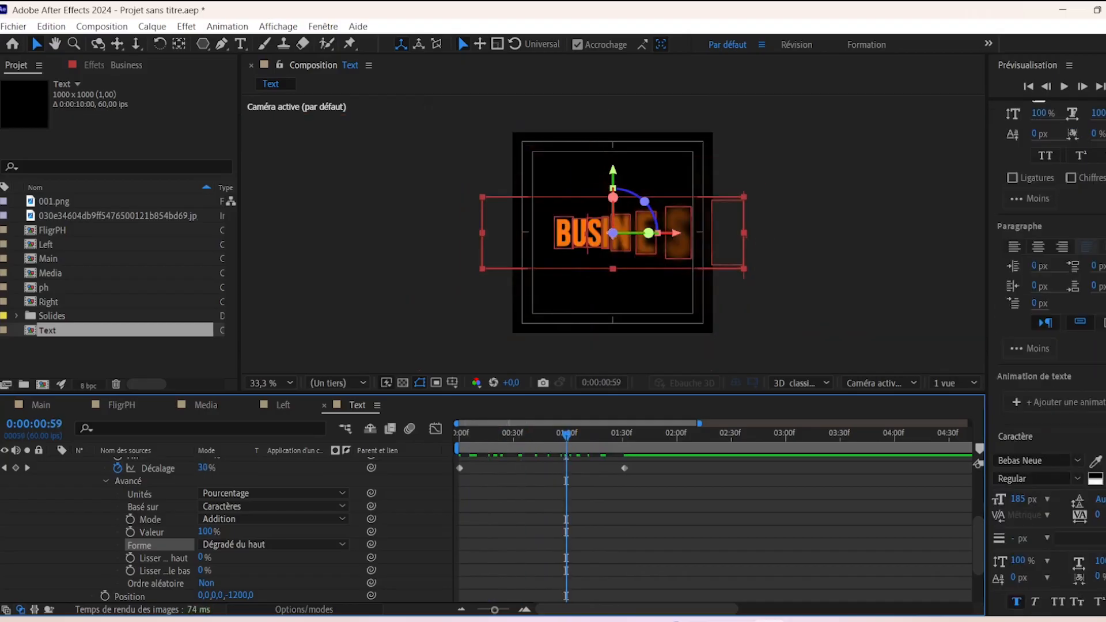
- Centre-align the BUSINESS text and reposition it after checking the reveal
click(1040, 248)
drag(562, 438, 655, 454)
drag(570, 231, 646, 232)
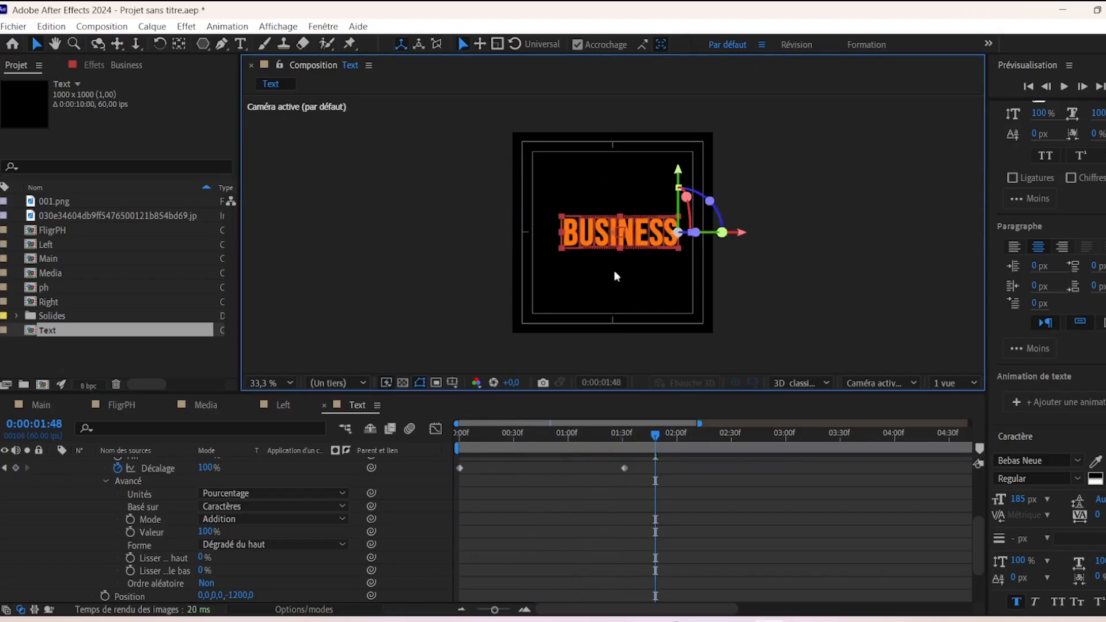
scroll(126, 474, up, 4)
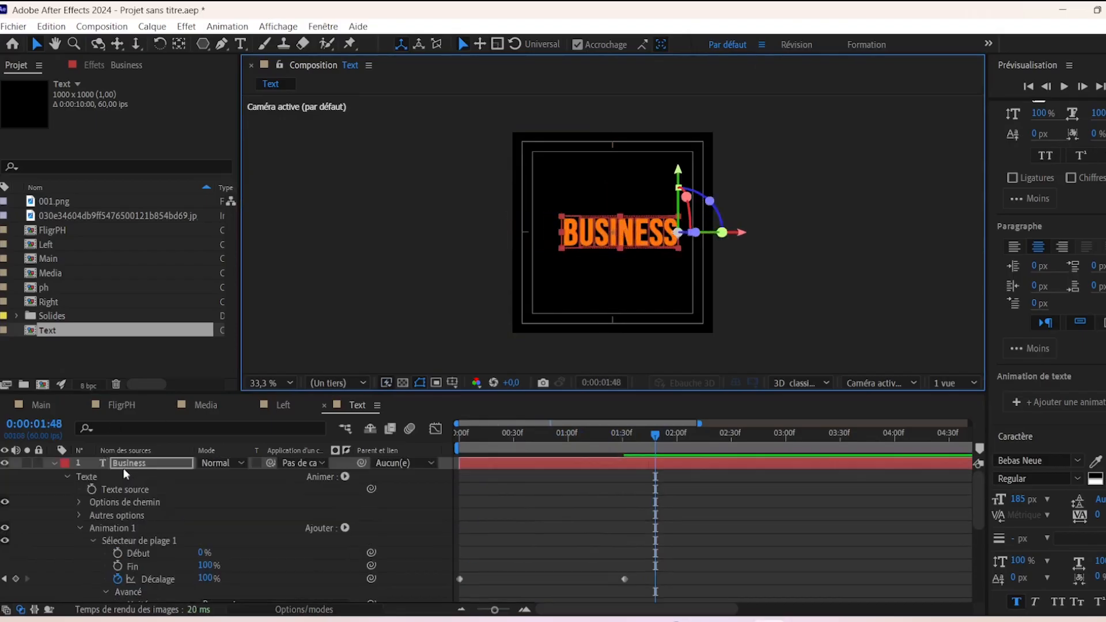
- Duplicate the Business layer below the original and retype it as 'marketing'
click(54, 463)
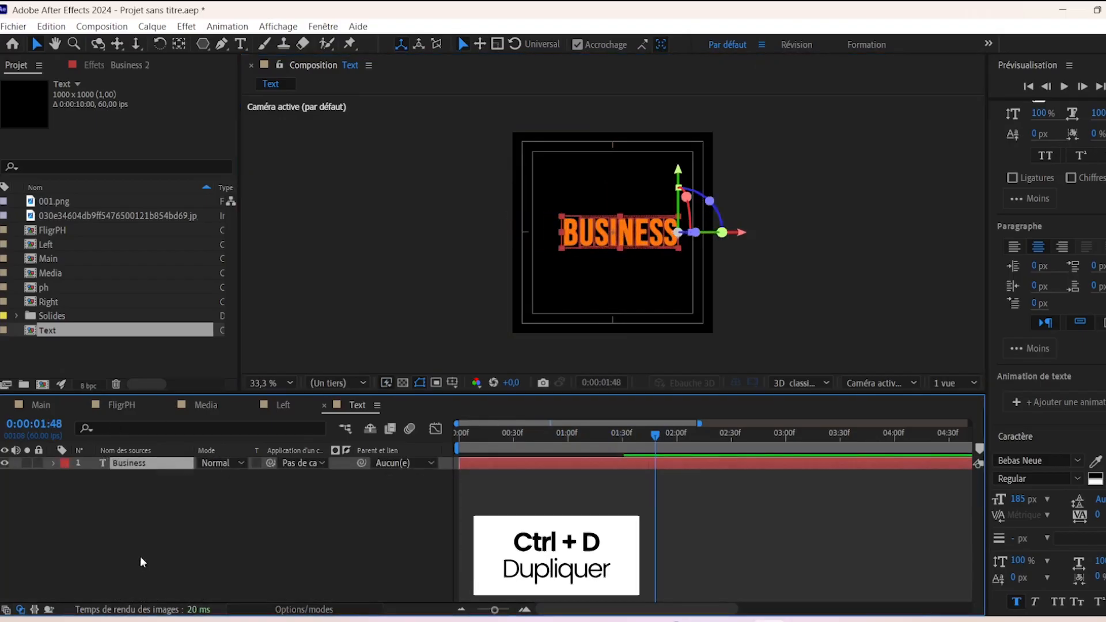
key(ctrl+d)
drag(622, 236, 626, 268)
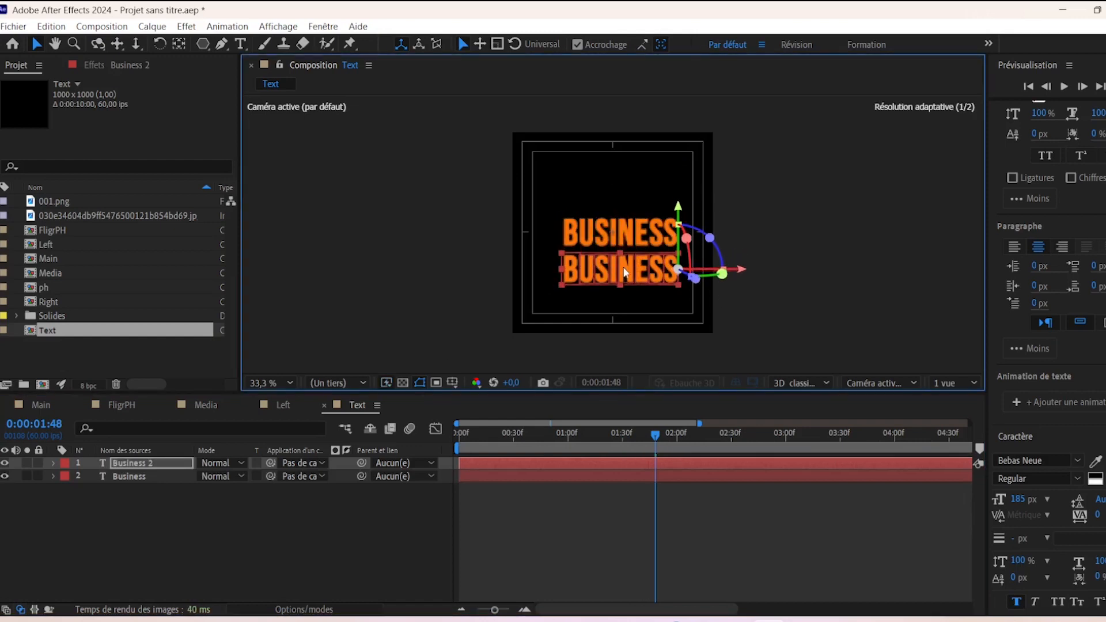
double_click(628, 270)
text(ma)
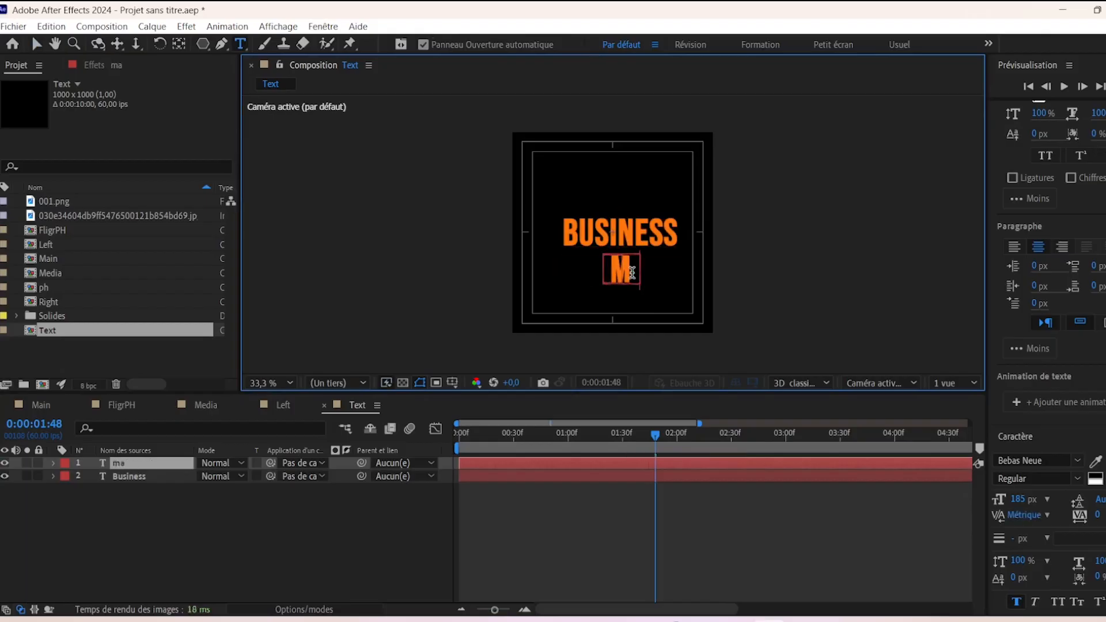
text(rketing)
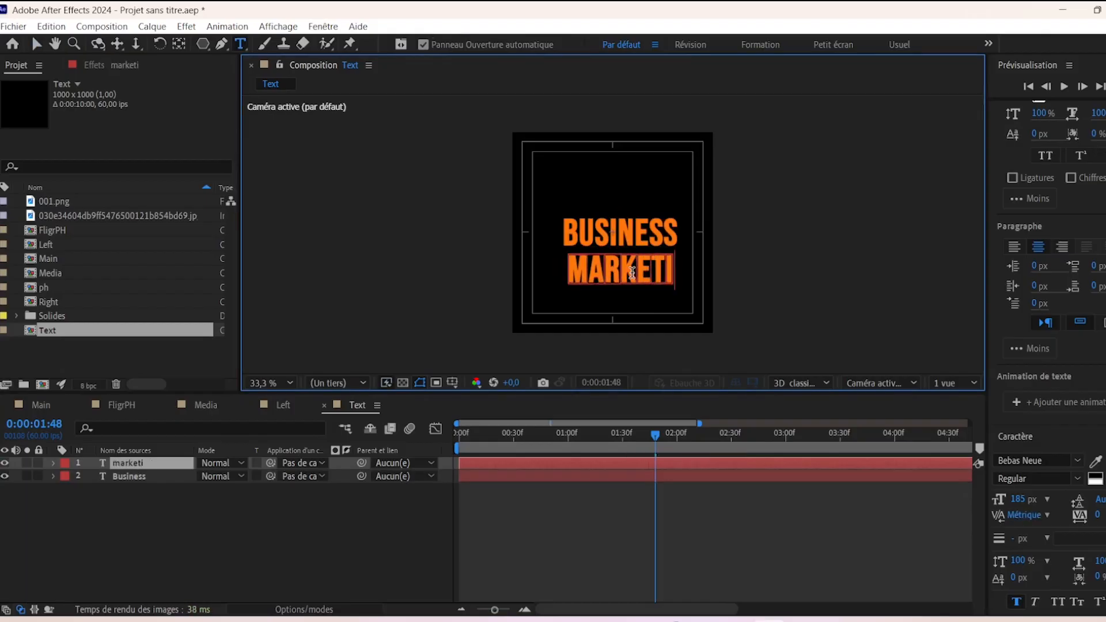
click(37, 44)
- Line up BUSINESS and MARKETING on the left and tighten the gap between them
drag(553, 277, 561, 275)
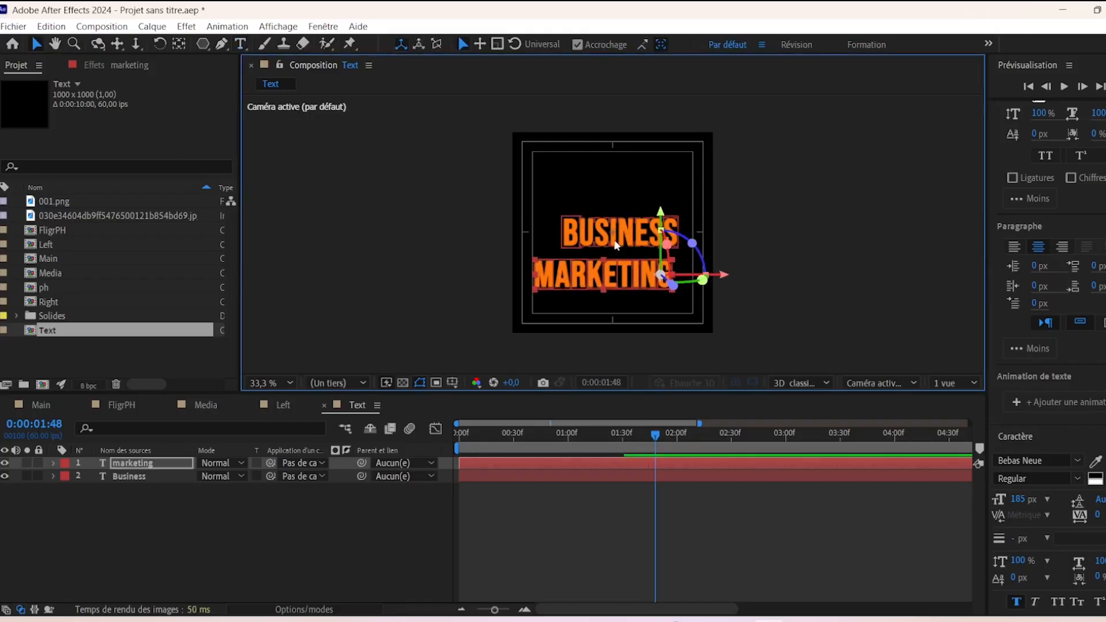
click(615, 243)
drag(624, 237, 596, 238)
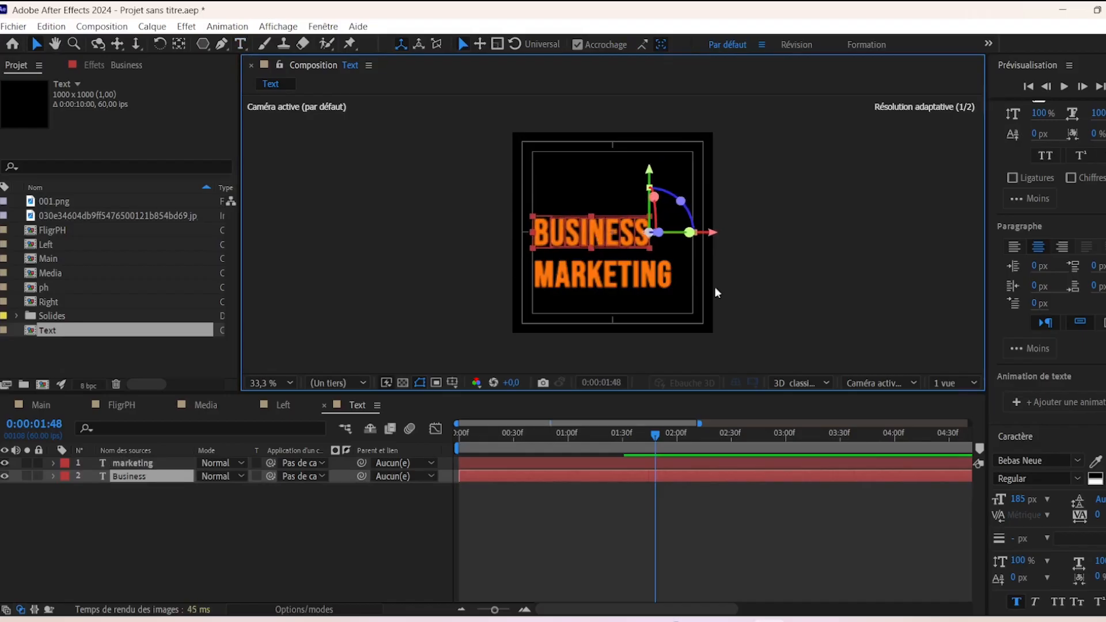
click(575, 282)
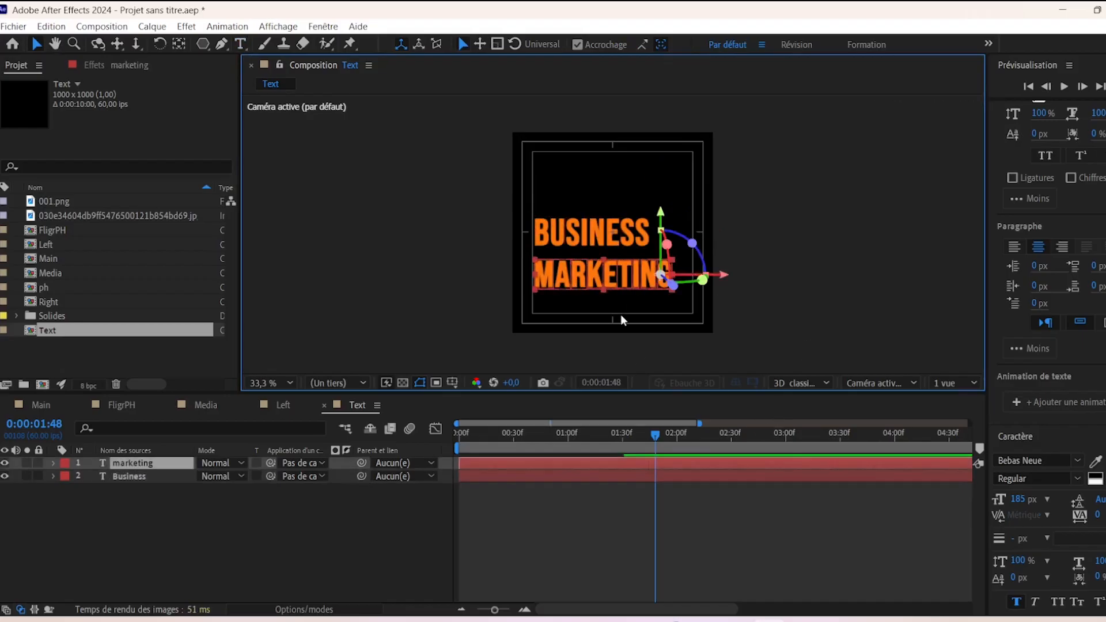
key(Up)
key(Up)
key(Up)
key(Up)
key(Up)
key(Up)
key(Up)
key(Up)
key(Up)
key(Up)
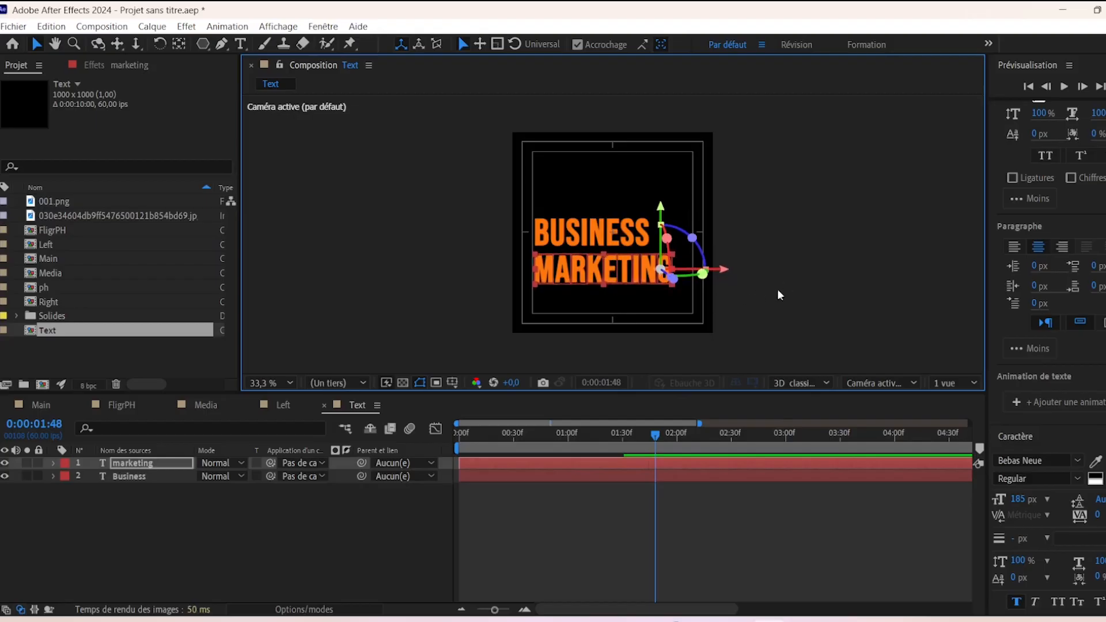
- Fill the MARKETING text dark grey 232323 using the colour picker's eyedropper
click(776, 294)
click(584, 266)
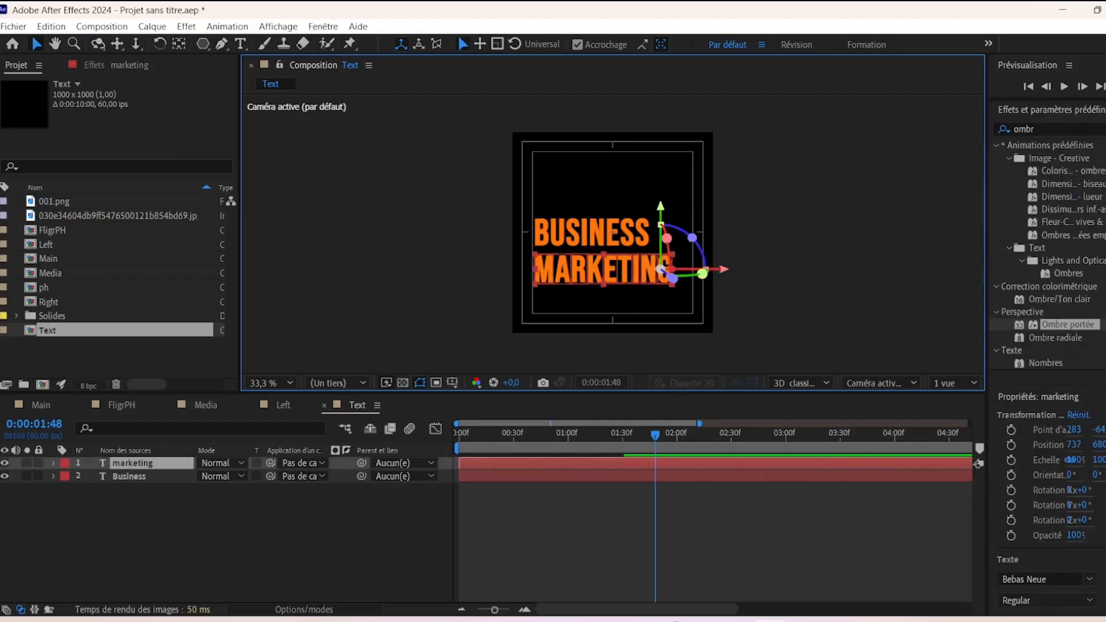
scroll(1052, 346, down, 10)
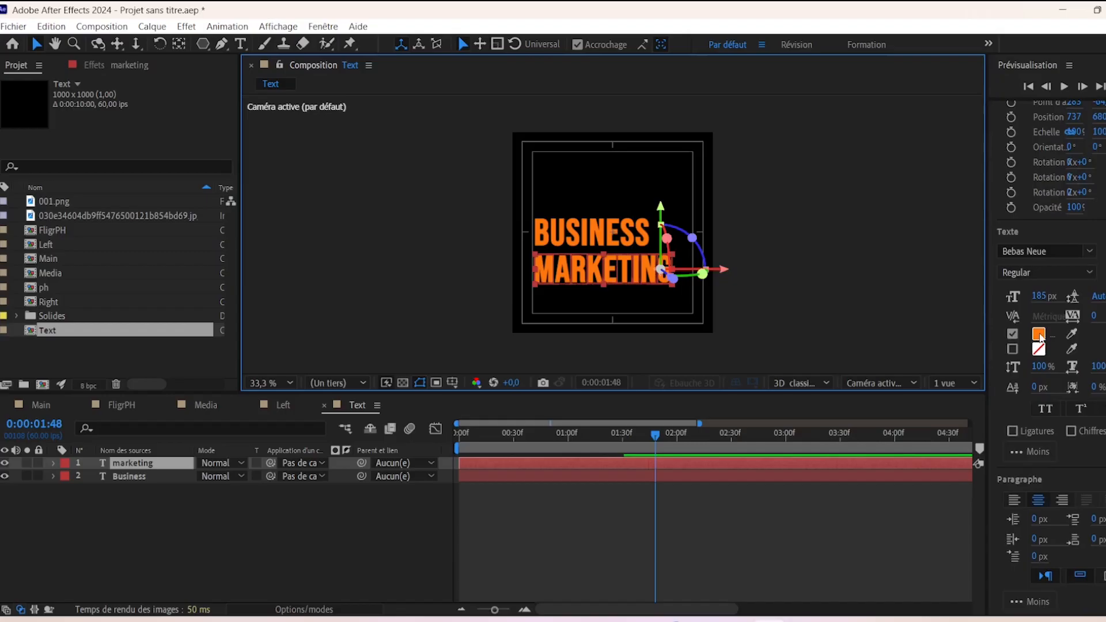
click(1039, 333)
click(885, 434)
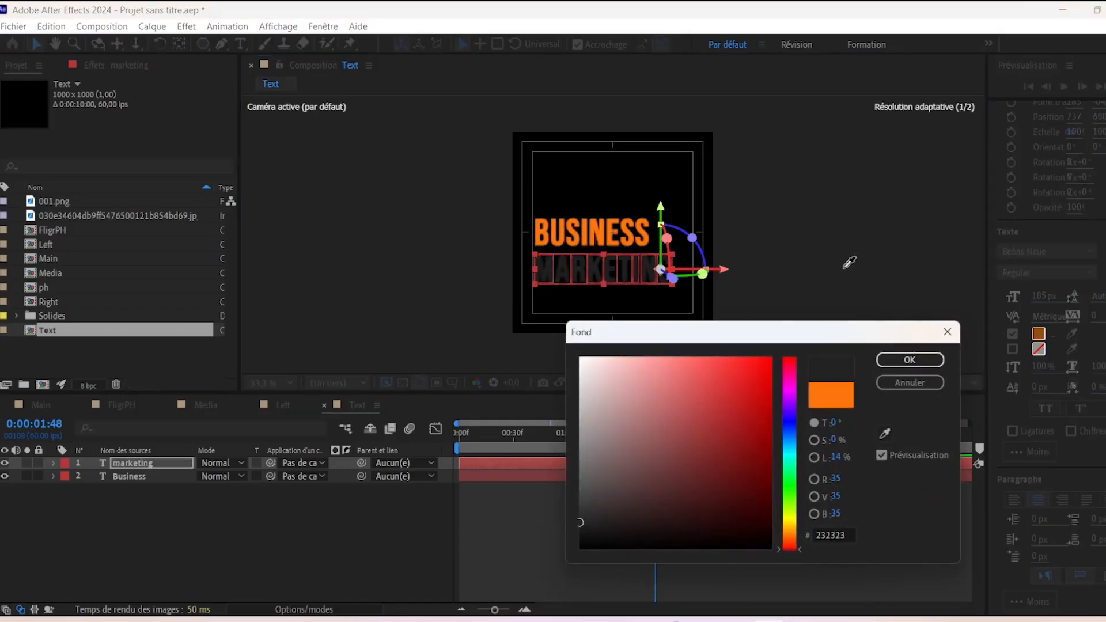
click(773, 226)
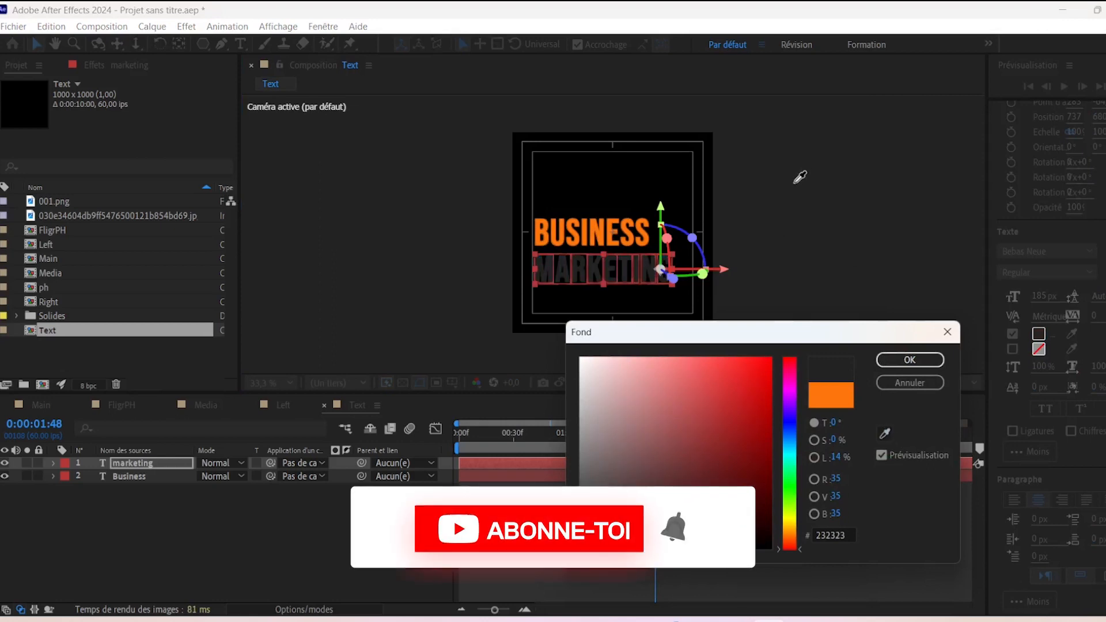
click(920, 361)
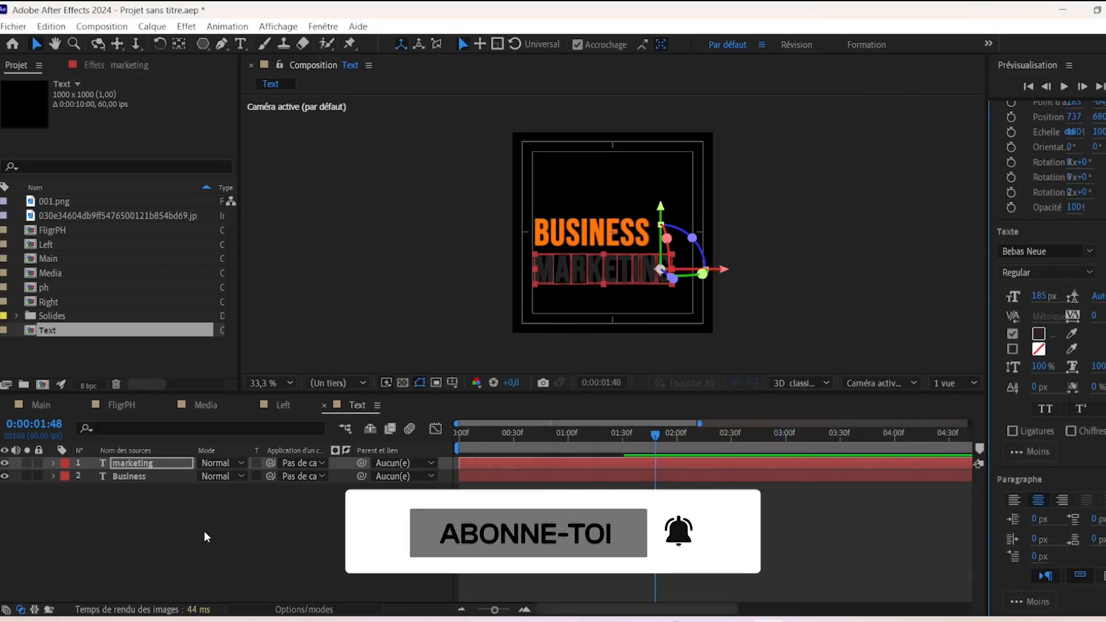
click(198, 503)
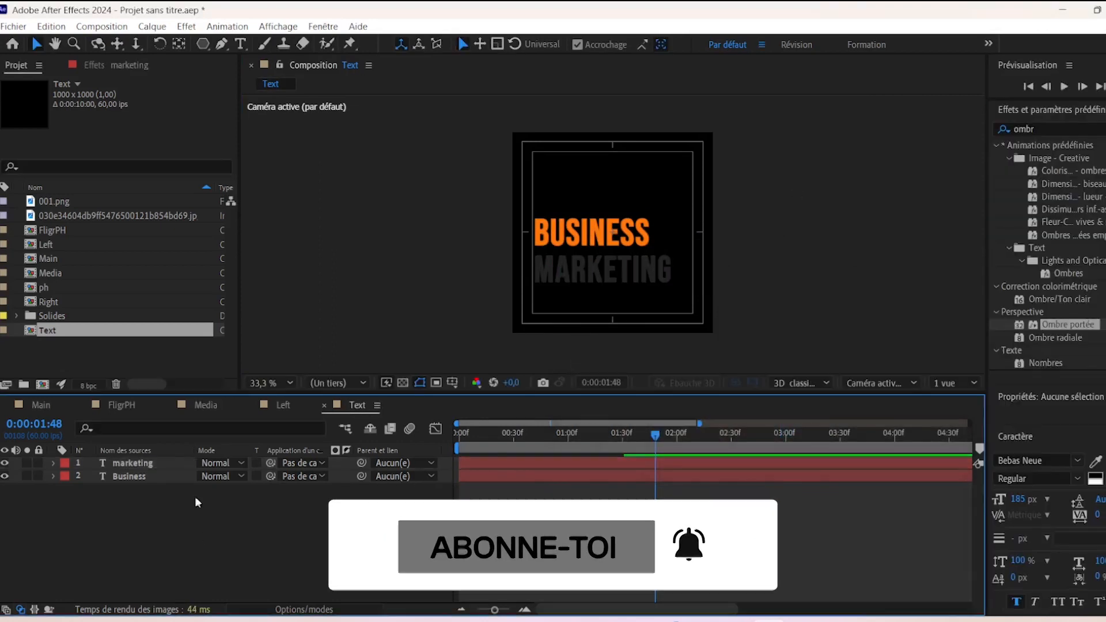
- Shift the Business layer's start slightly later than marketing
click(153, 478)
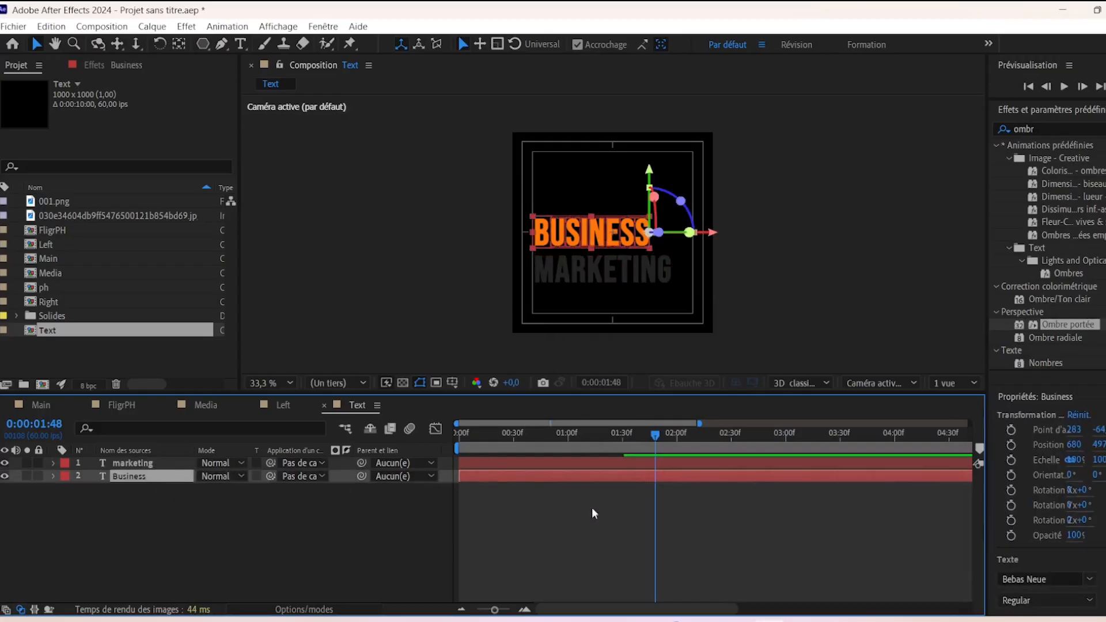
click(163, 463)
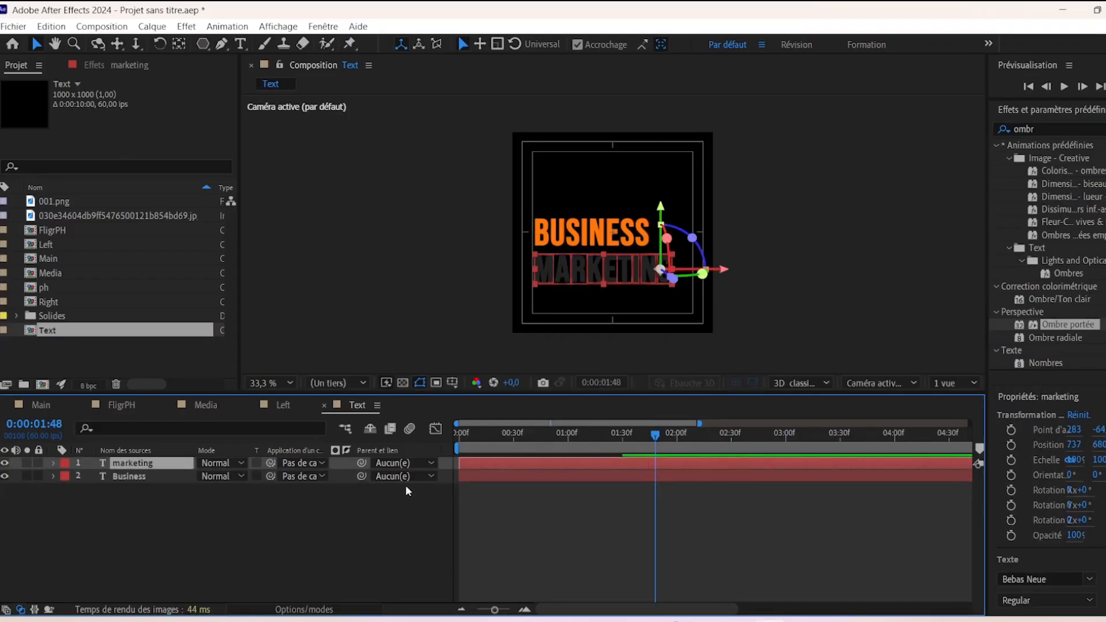
click(477, 478)
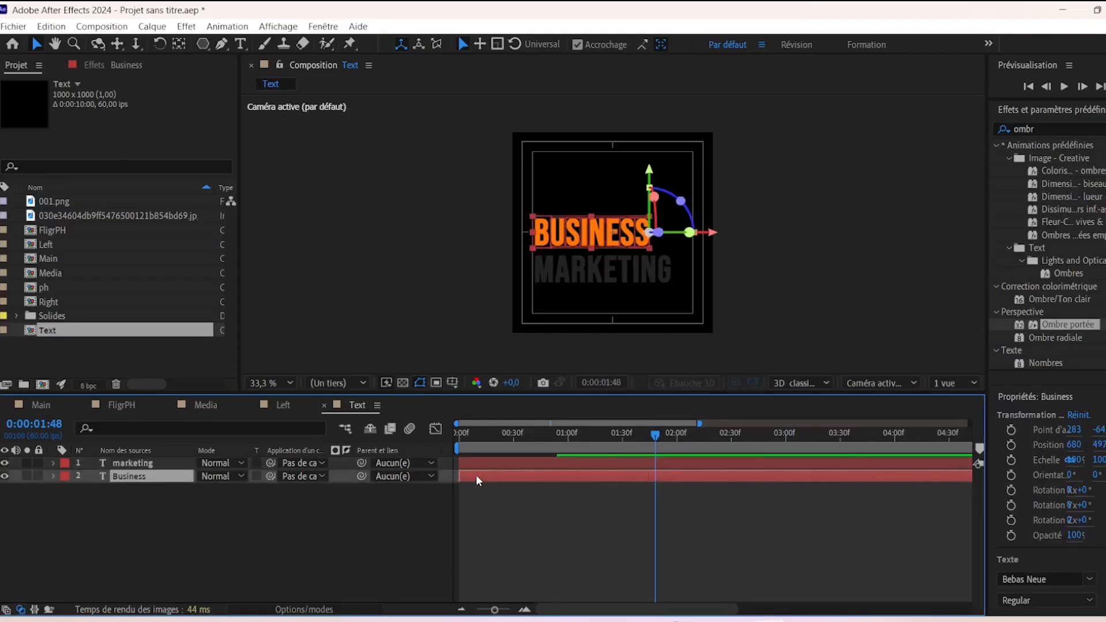
mouse_move(492, 480)
mouse_down()
mouse_move(507, 480)
mouse_move(498, 484)
mouse_up()
- Add the Text comp as a layer in Main, starting later in the timeline
click(40, 405)
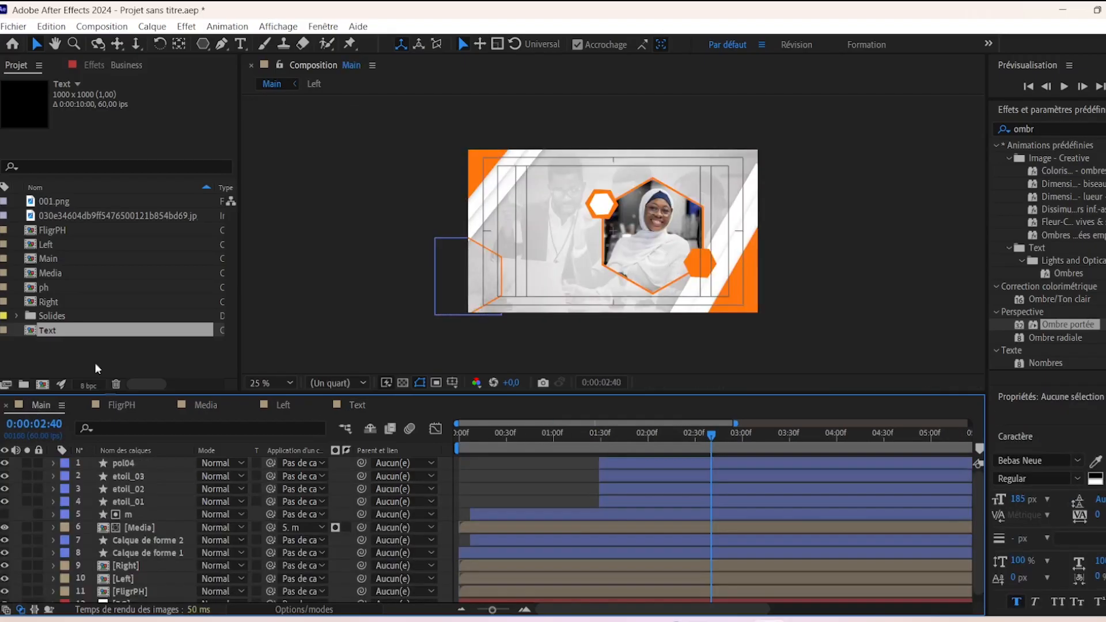
click(31, 333)
drag(31, 333, 173, 466)
drag(586, 471, 659, 479)
- Place the title to the left of the hexagon photo, then preview Main
mouse_move(711, 432)
mouse_down()
mouse_move(610, 431)
mouse_move(696, 434)
mouse_up()
mouse_move(528, 231)
mouse_down()
mouse_move(509, 224)
mouse_move(534, 220)
mouse_up()
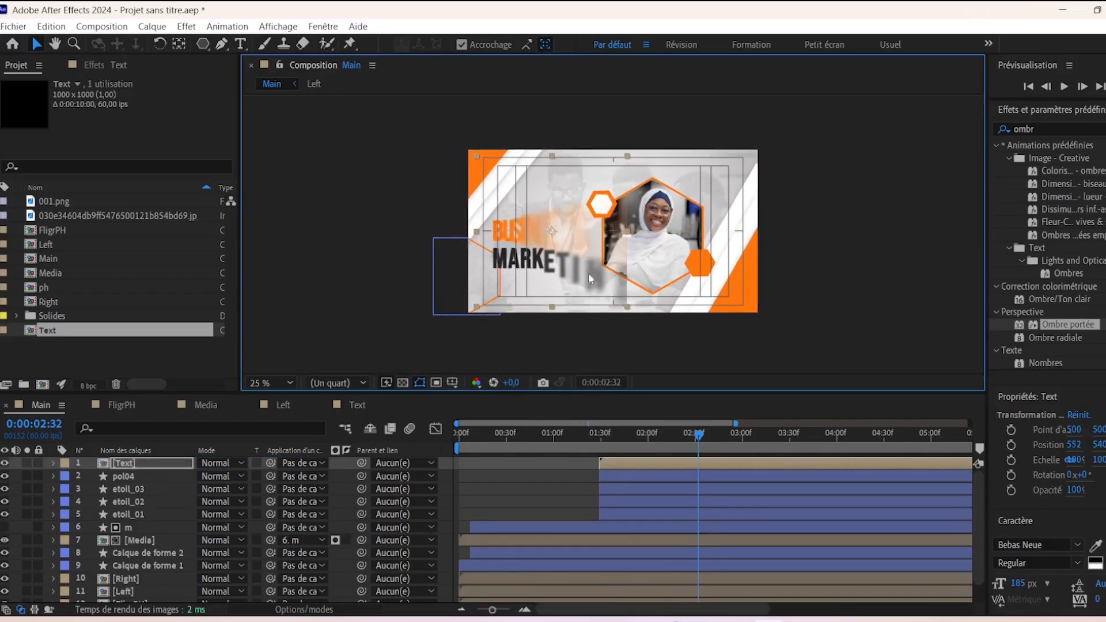
key(Up)
key(Up)
key(Up)
key(Up)
key(Up)
key(Up)
key(Up)
key(Up)
key(Up)
key(Up)
key(Up)
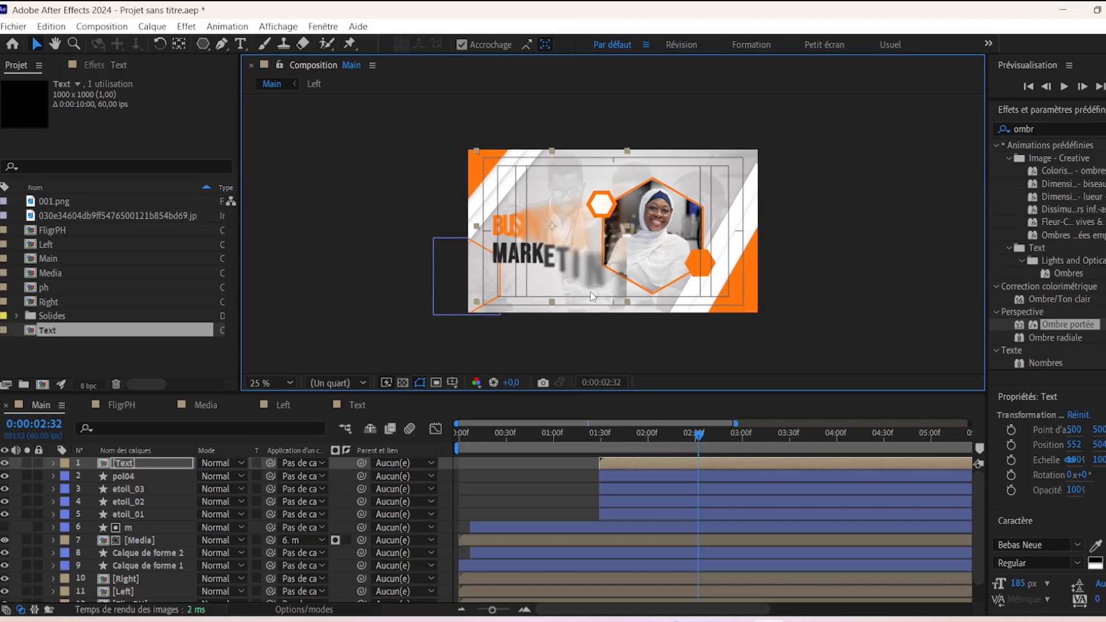
click(796, 320)
drag(699, 435, 625, 430)
key(space)
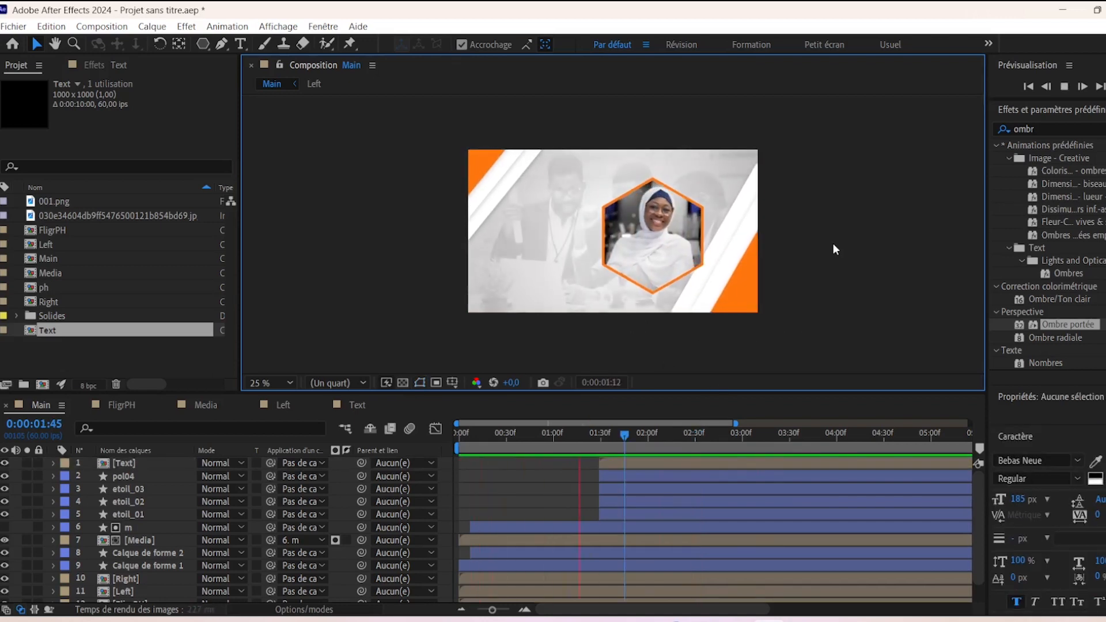
key(space)
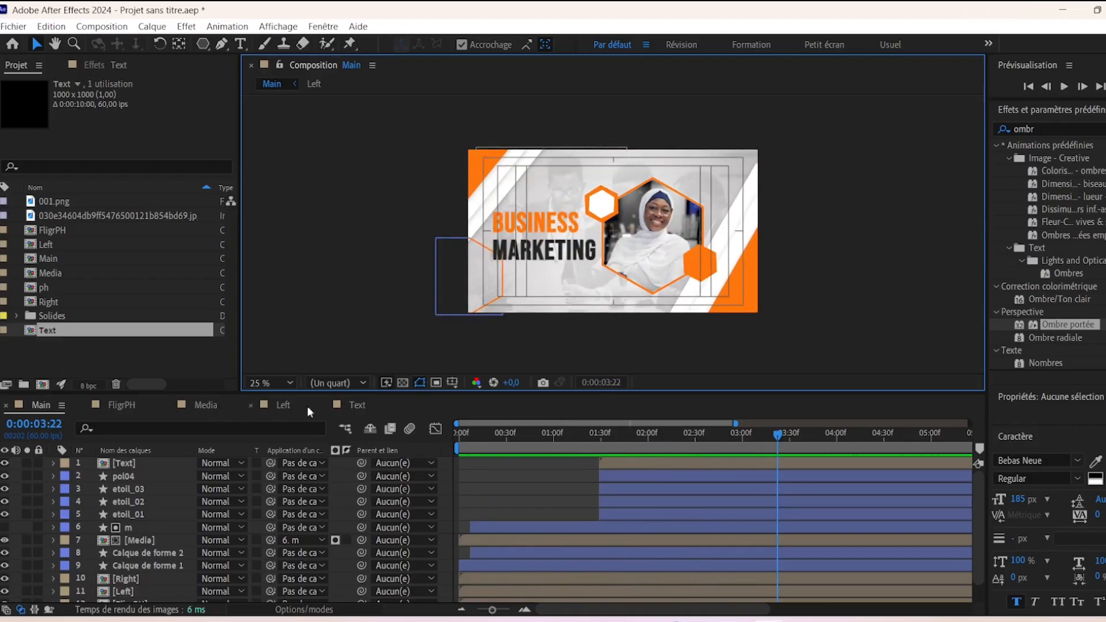
- In the Text comp, end the MARKETING reveal around 01:15 and BUSINESS around 01:12
click(355, 405)
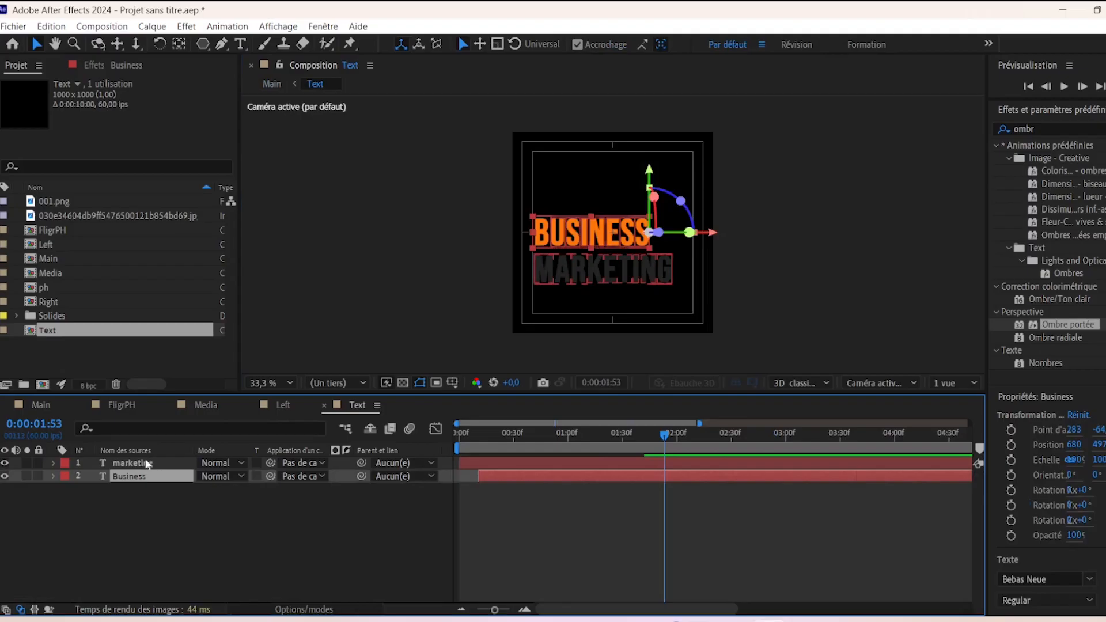
click(143, 463)
key(u)
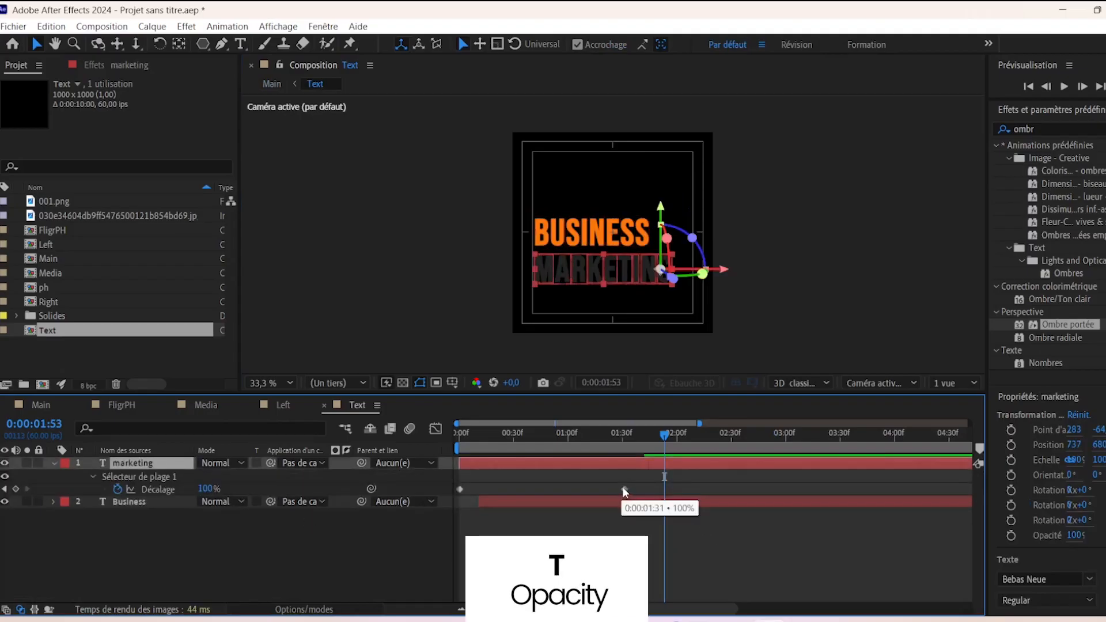
drag(624, 489, 579, 491)
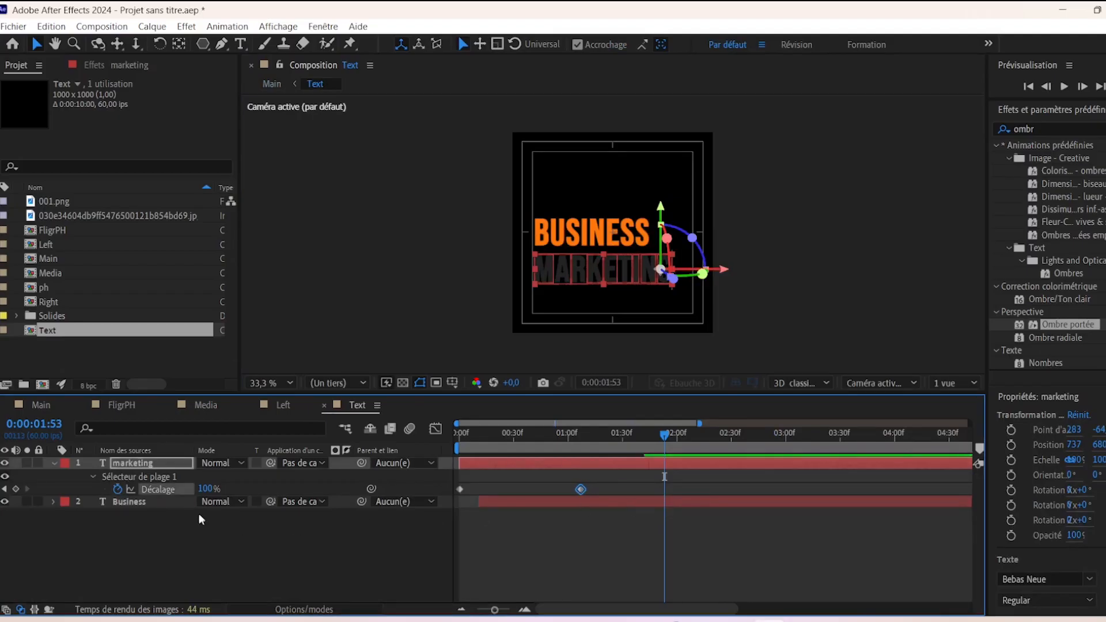
click(159, 503)
key(u)
drag(644, 528, 607, 528)
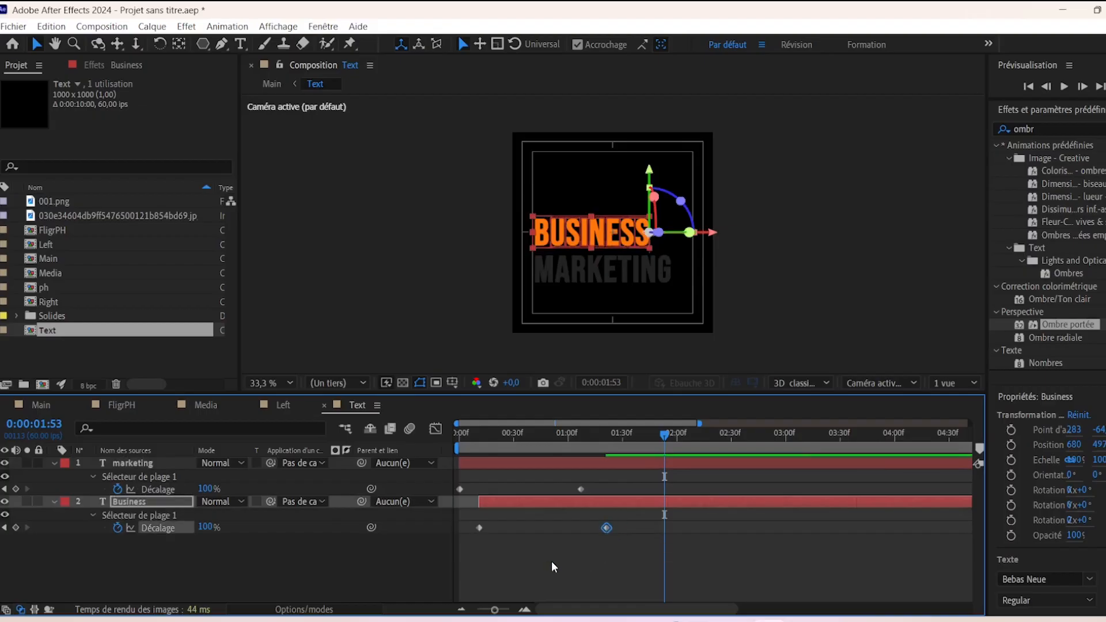
- Apply Easy Ease to all four Décalage keyframes and adjust their speed curves in the Graph Editor
click(554, 567)
drag(597, 483, 439, 560)
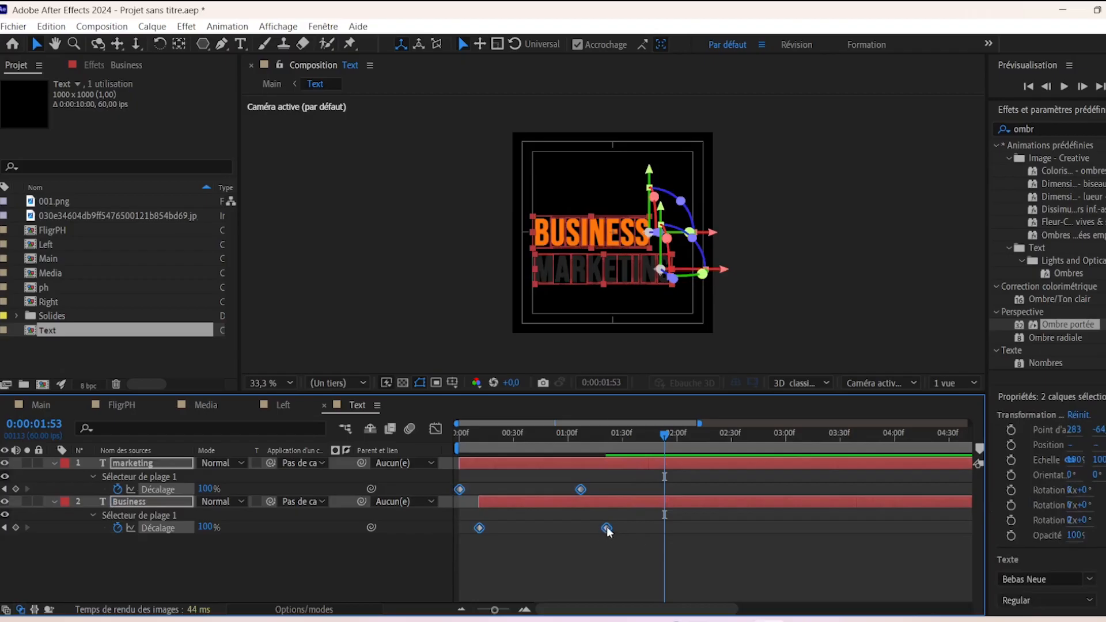
right_click(607, 528)
mouse_move(717, 518)
click(587, 485)
click(436, 429)
drag(616, 534, 542, 551)
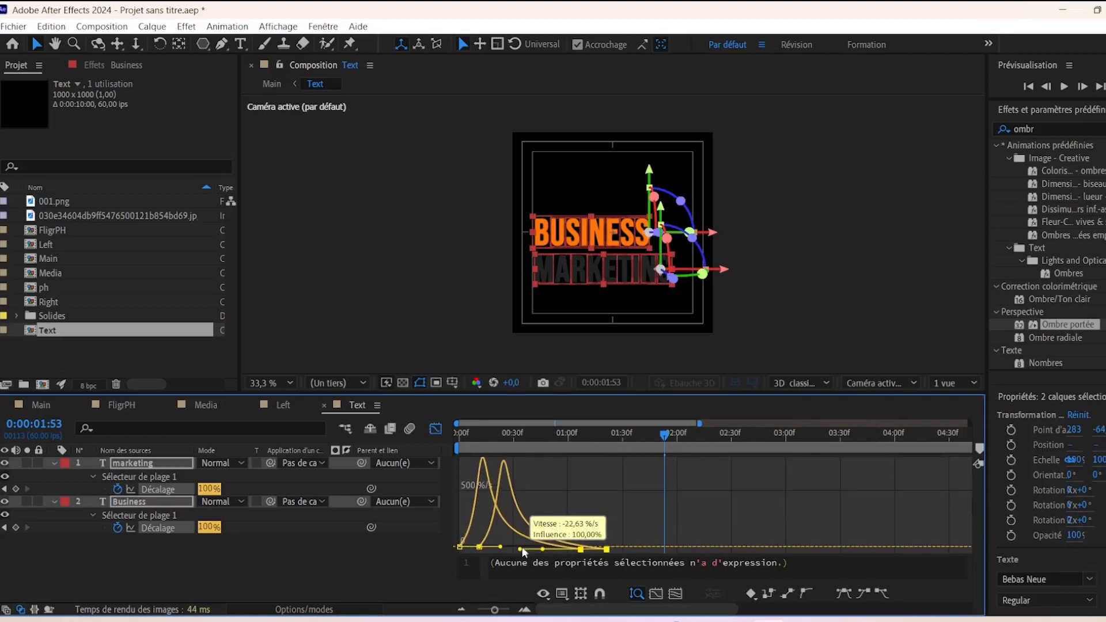
click(436, 428)
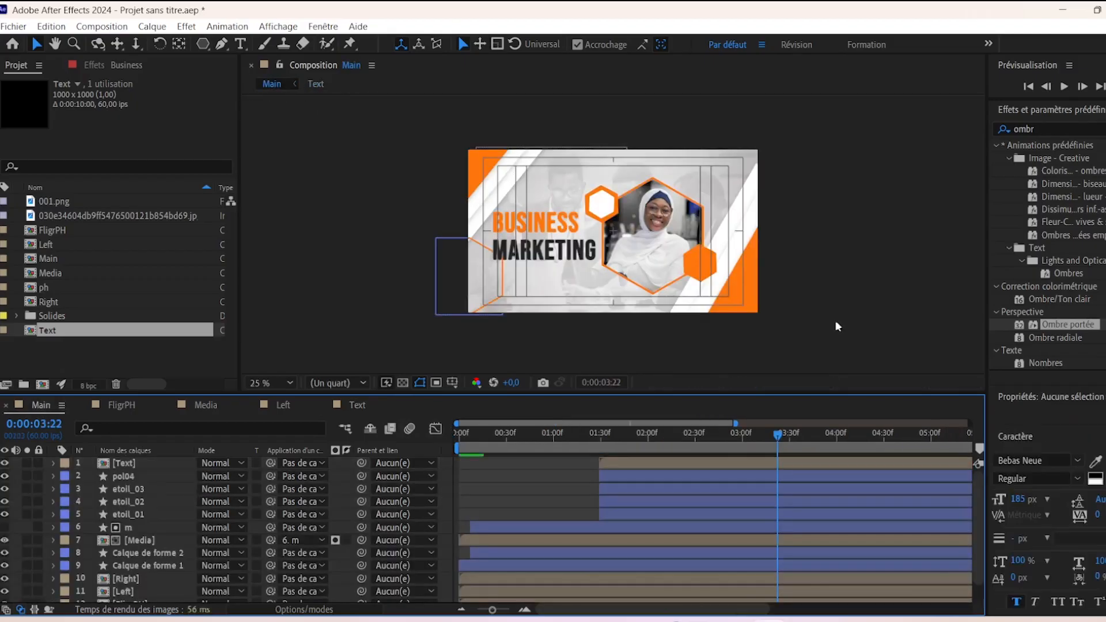
- Scrub through the Main composition's intro to review the title animation
click(41, 405)
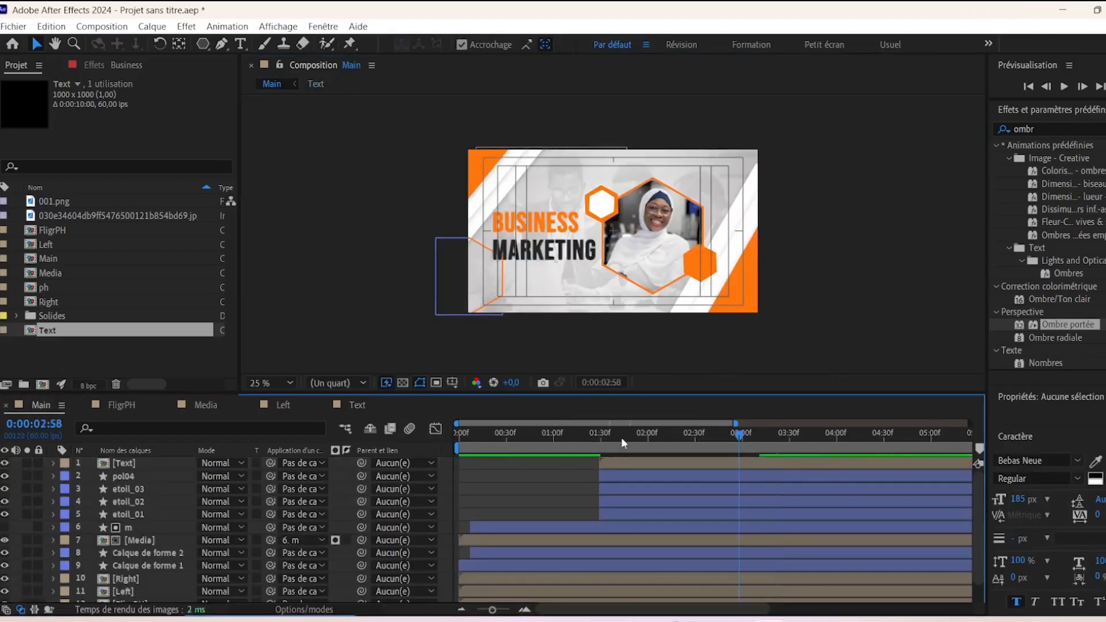
click(594, 436)
drag(610, 437, 702, 439)
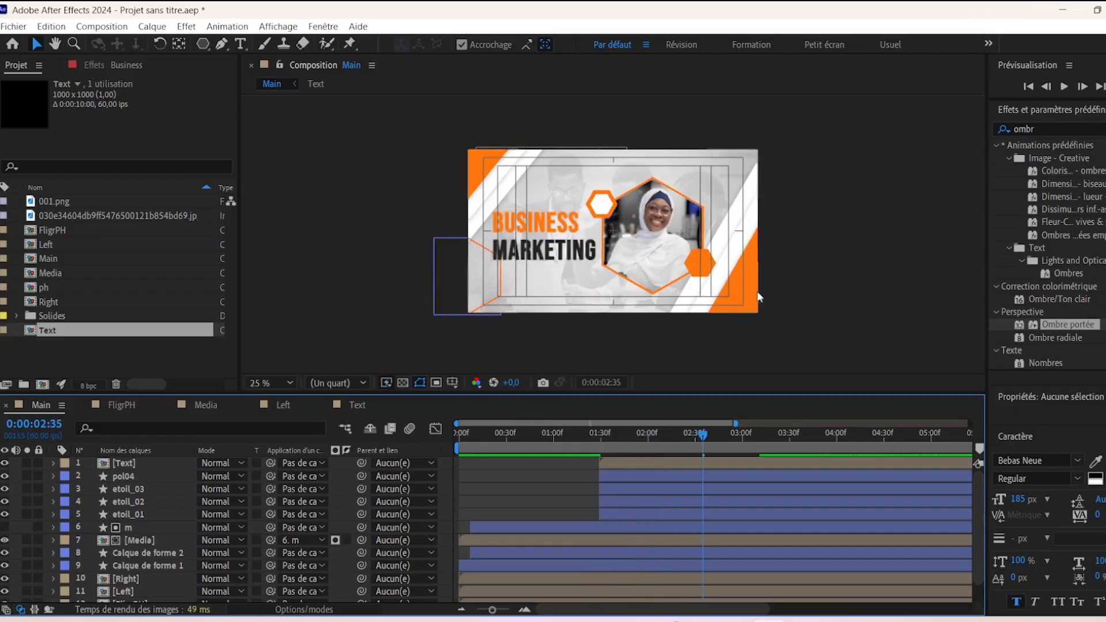
mouse_move(702, 441)
mouse_down()
mouse_move(605, 439)
mouse_move(703, 439)
mouse_up()
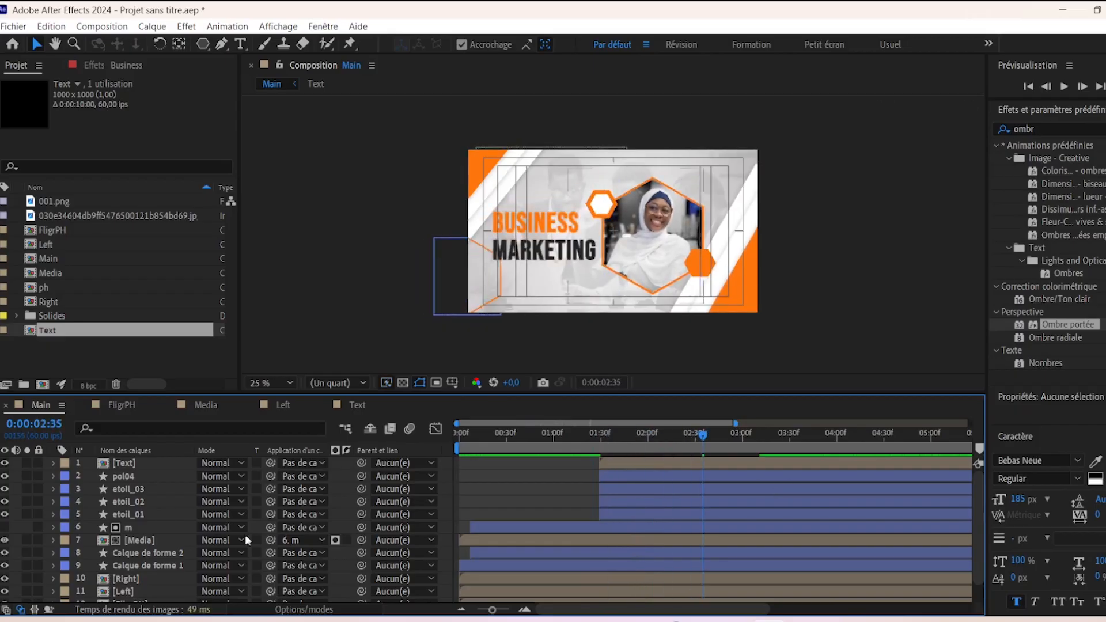
- Set the pol04 shape layer's Opacité to 50%
click(135, 476)
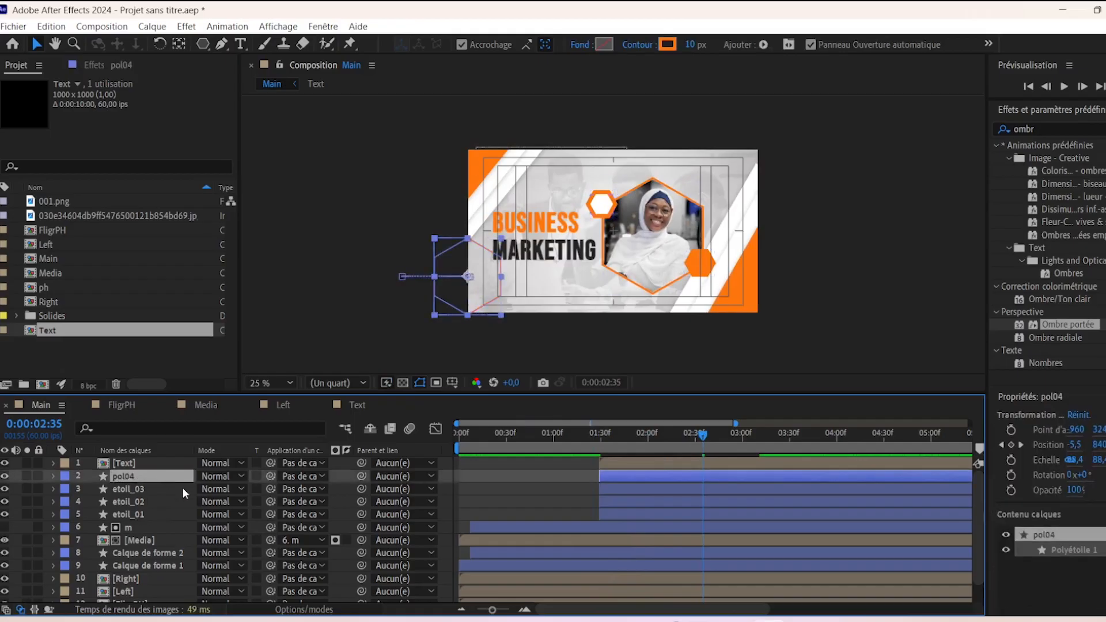
key(t)
click(213, 489)
text(50)
key(Return)
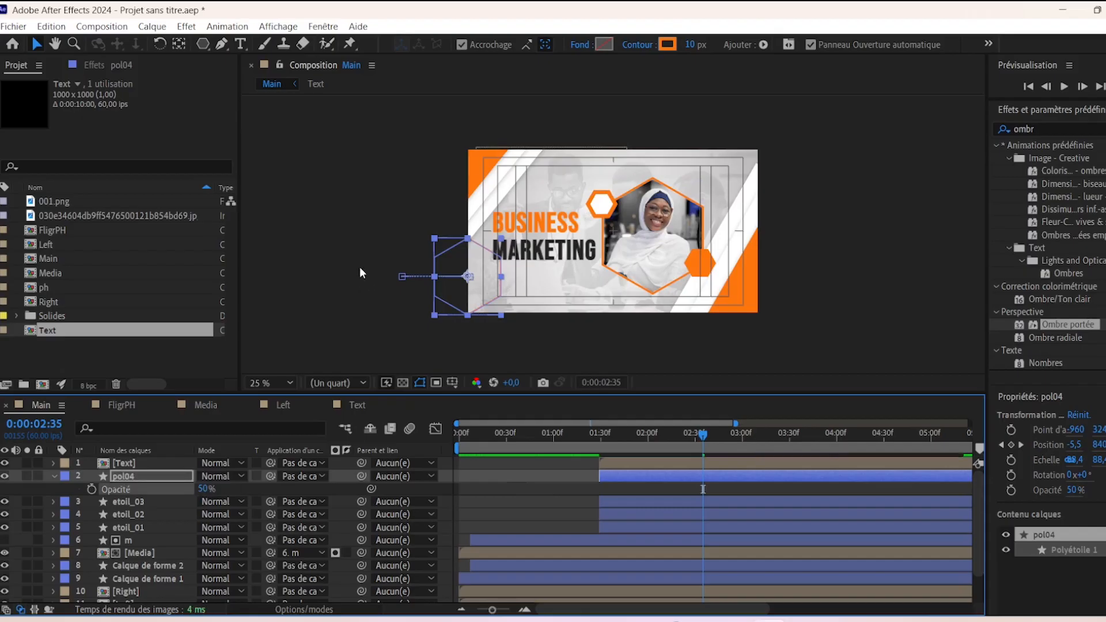
click(347, 263)
key(period)
key(comma)
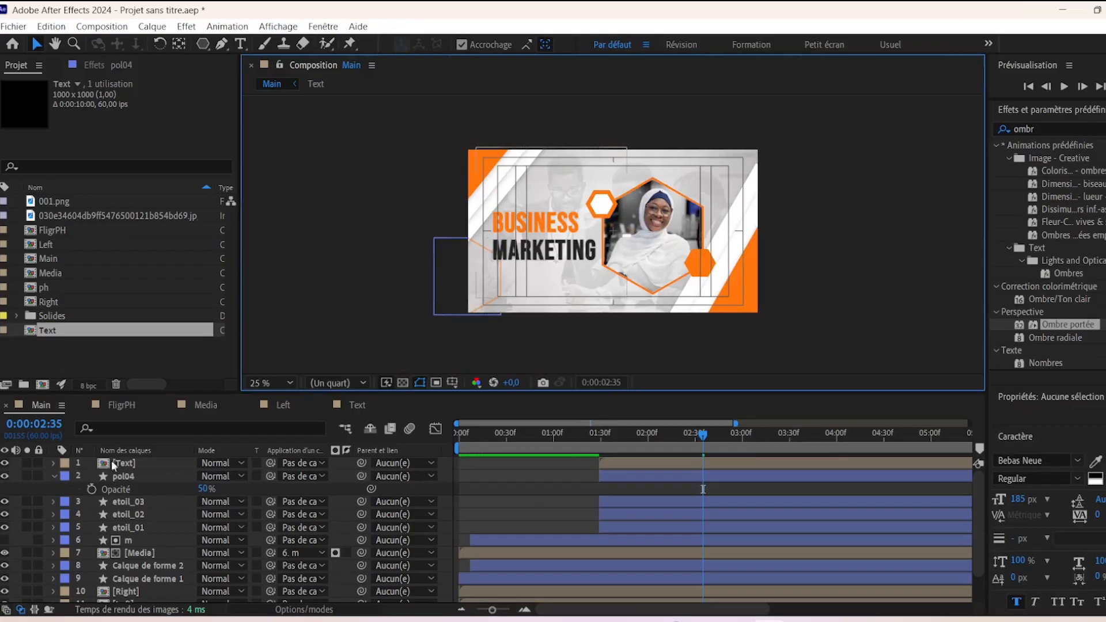
click(53, 476)
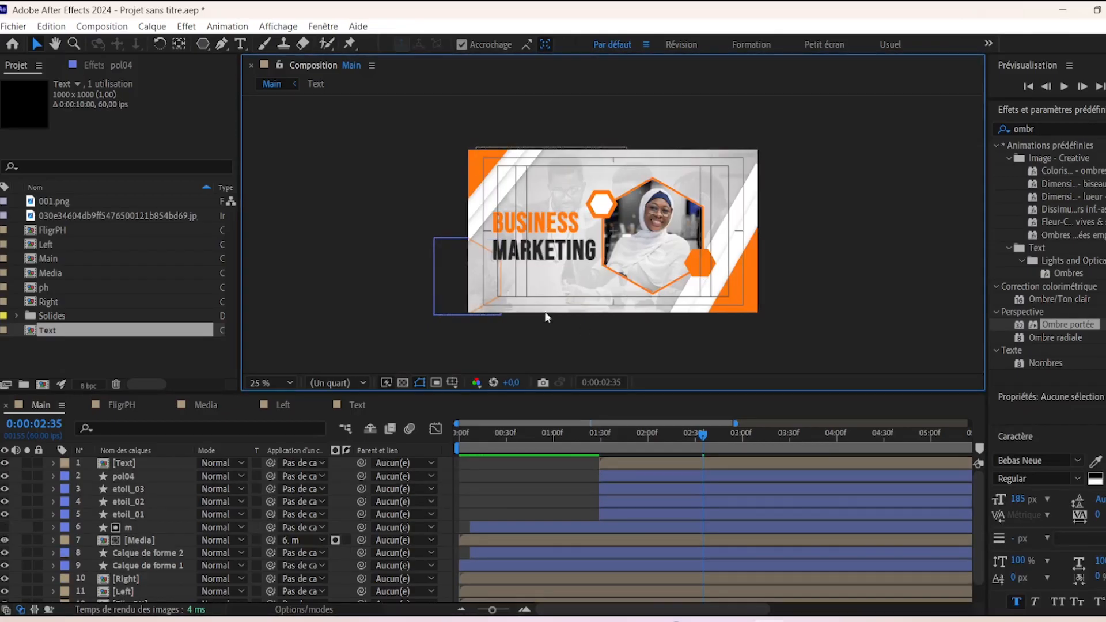
key(period)
key(comma)
- Create a paragraph text box beneath MARKETING and paste the lorem ipsum placeholder text
click(238, 45)
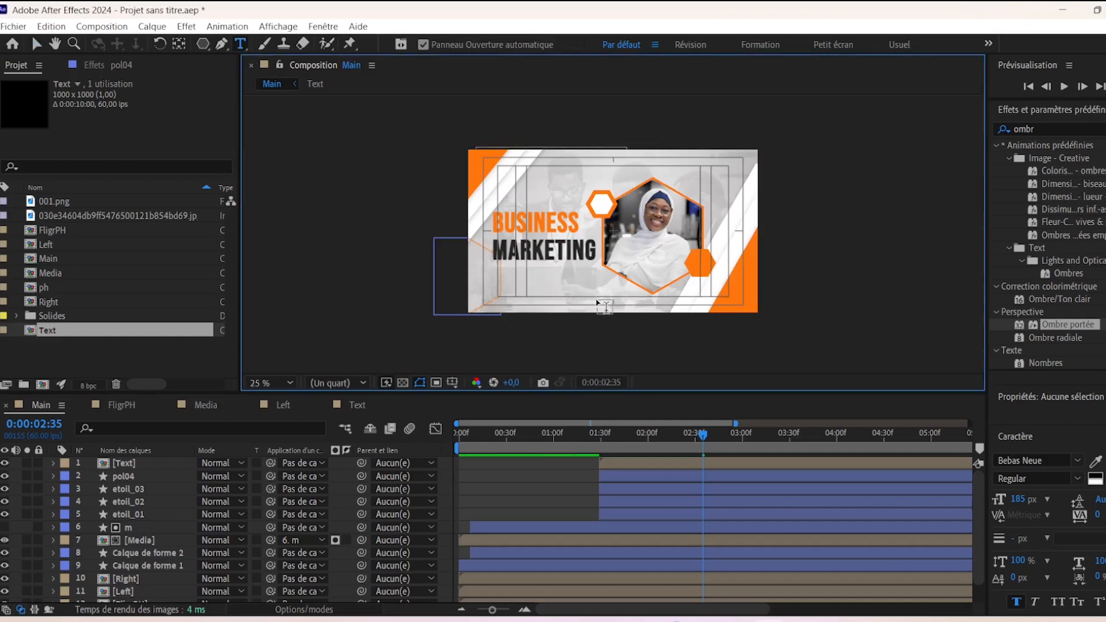
scroll(576, 291, up, 1)
key(ctrl+v)
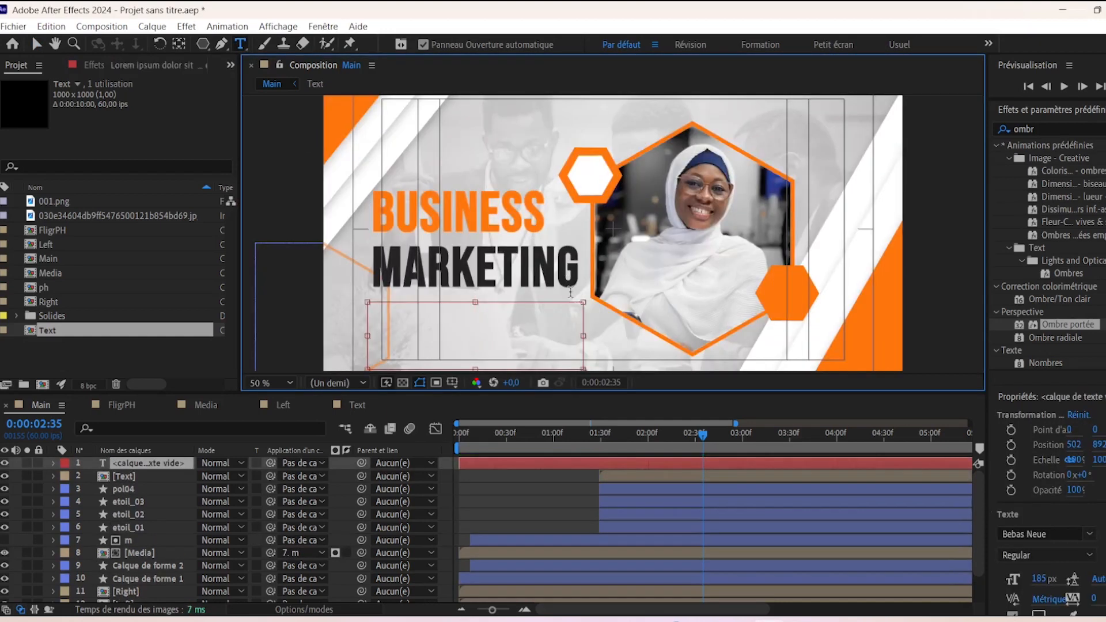
key(ctrl+a)
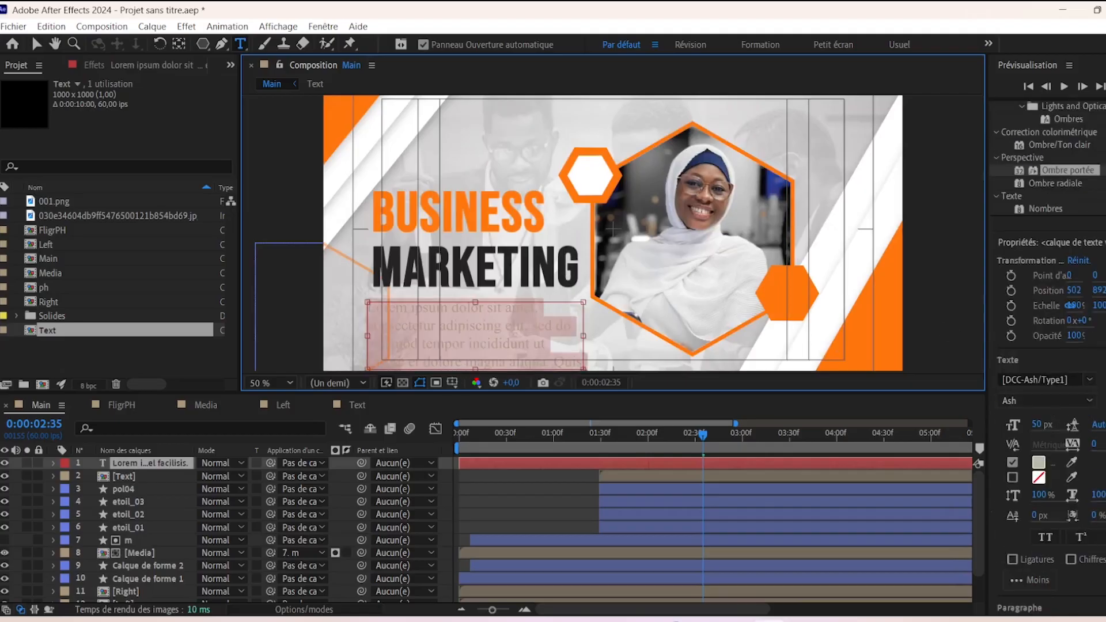
- Set the paragraph to Roboto Light at 45 px and justify it
click(1054, 379)
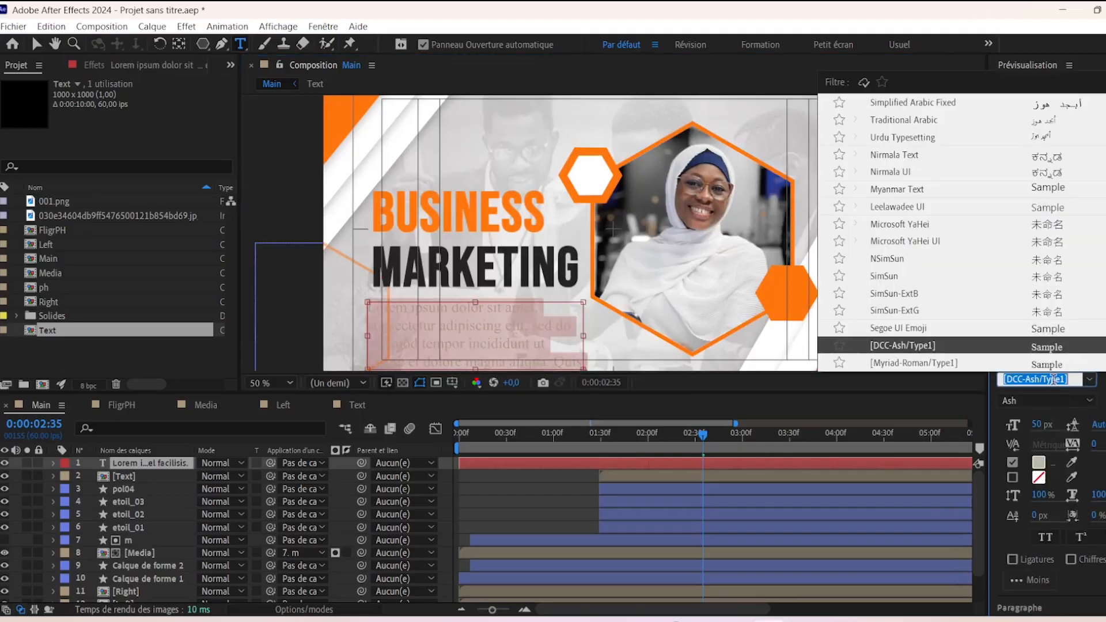
text(robo)
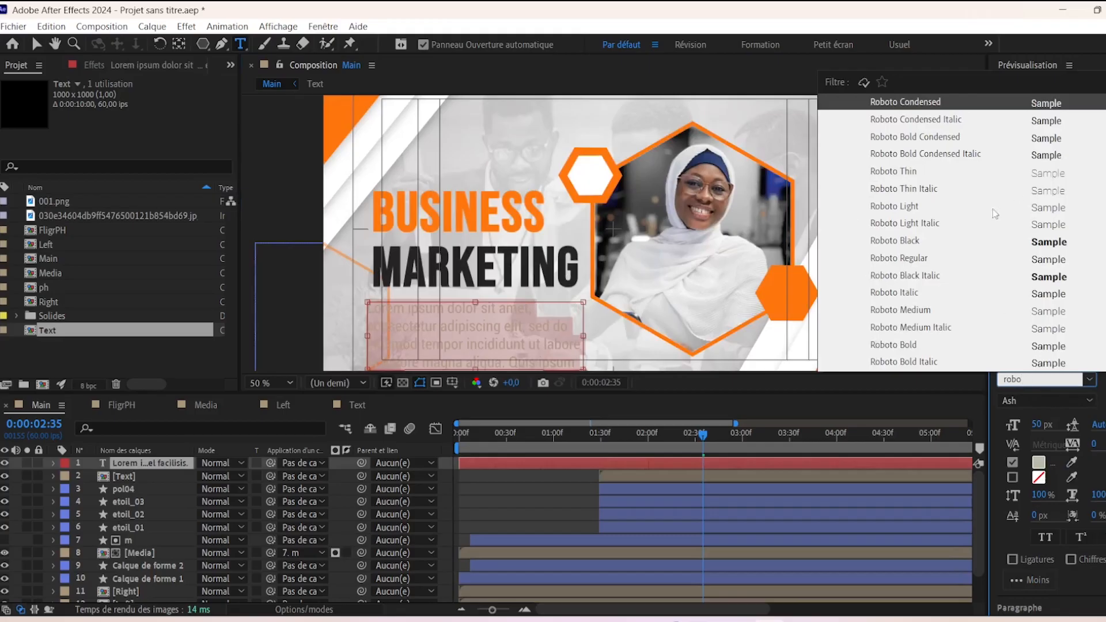
click(897, 211)
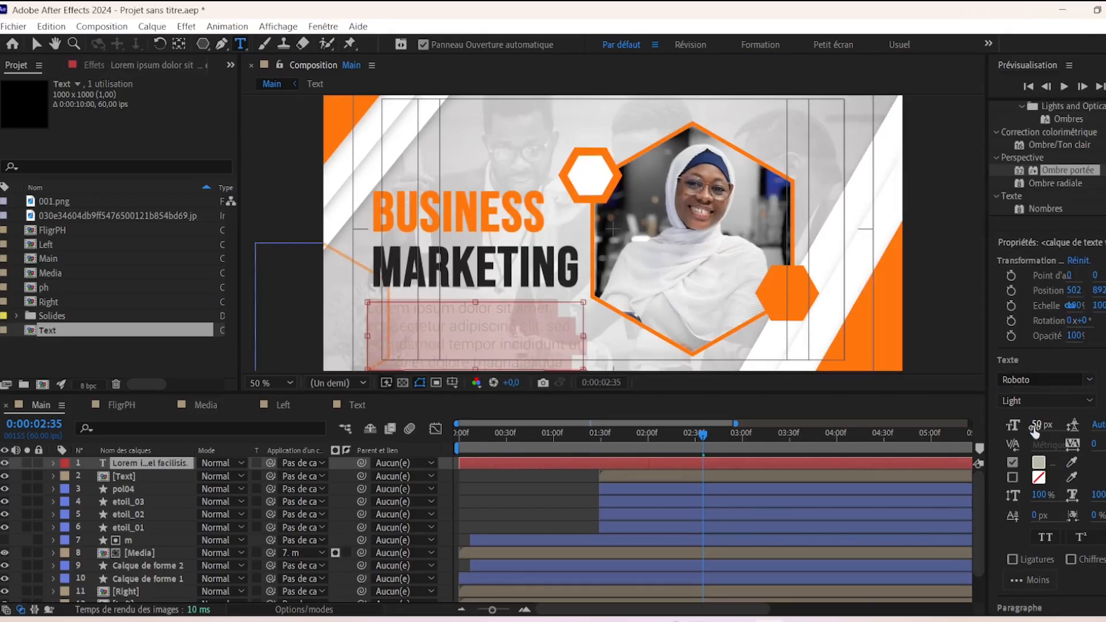
click(1036, 425)
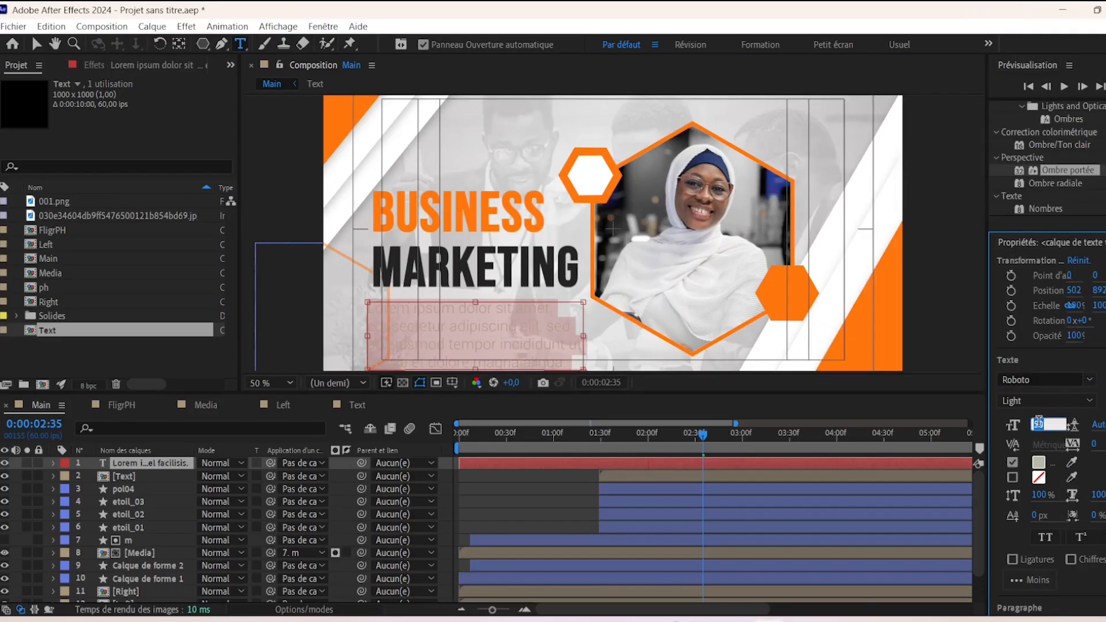
text(45)
key(Return)
scroll(1049, 346, down, 5)
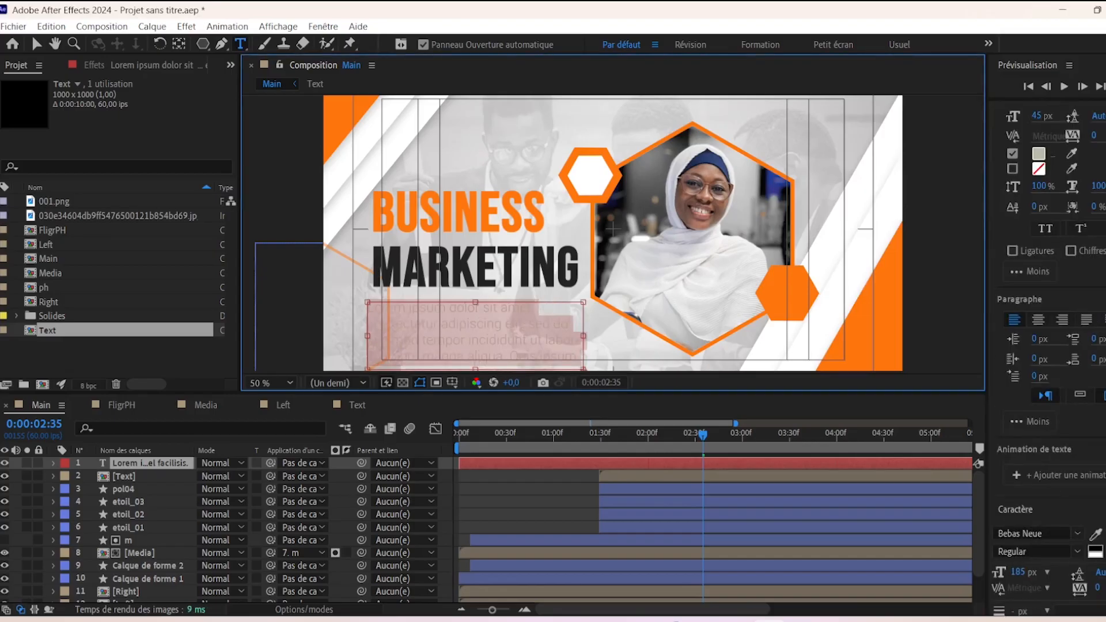
click(1086, 247)
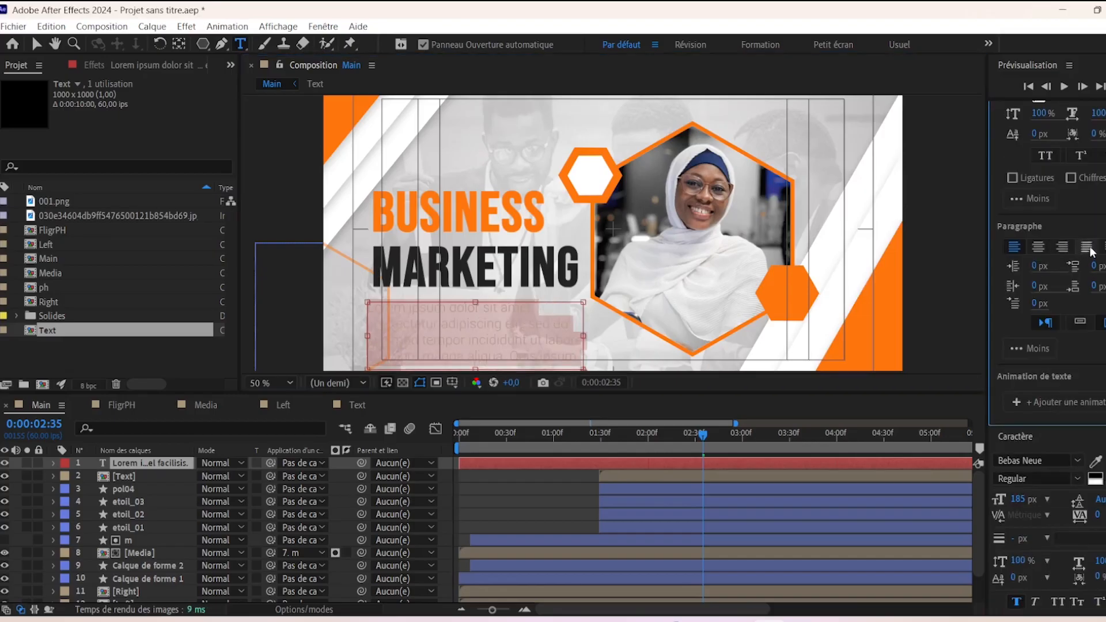
- Colour the whole paragraph dark grey #242424
key(comma)
key(period)
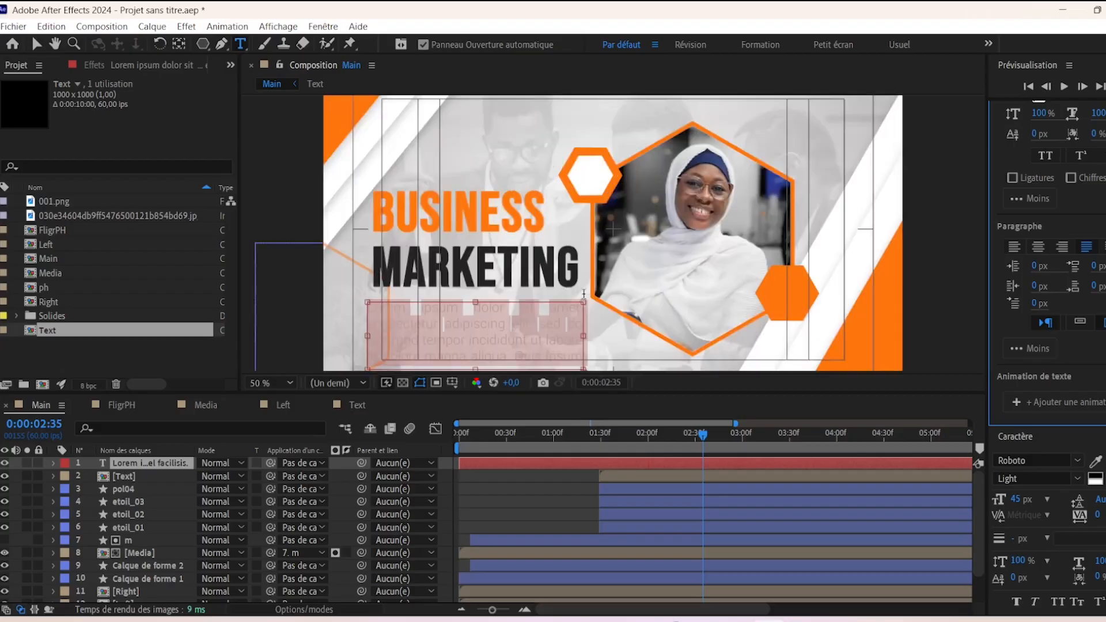
drag(609, 392, 606, 461)
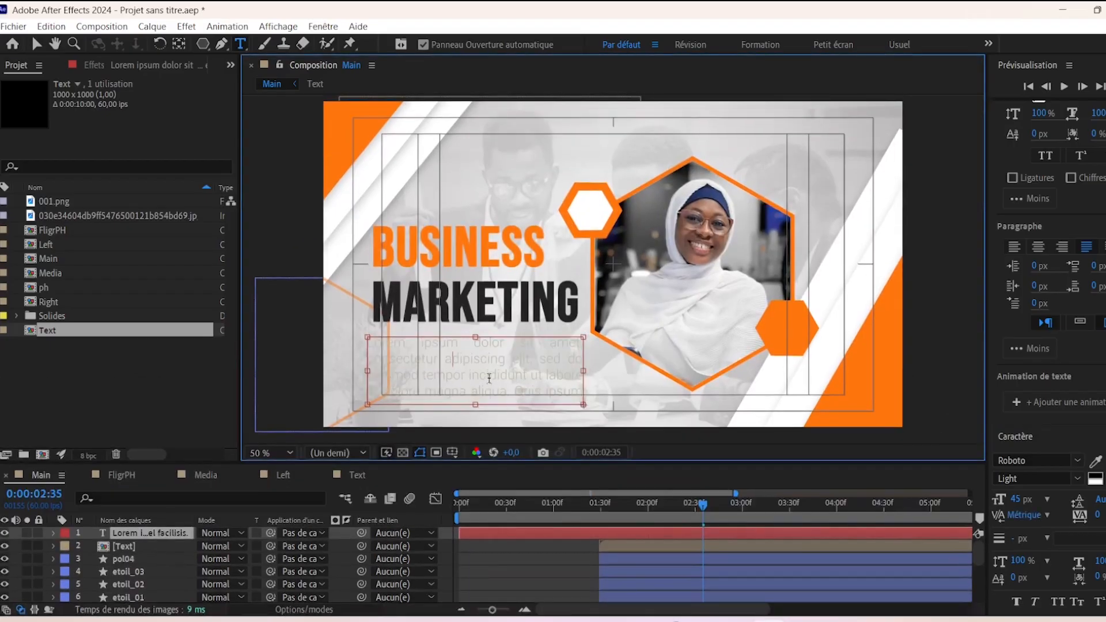
double_click(489, 381)
click(1102, 464)
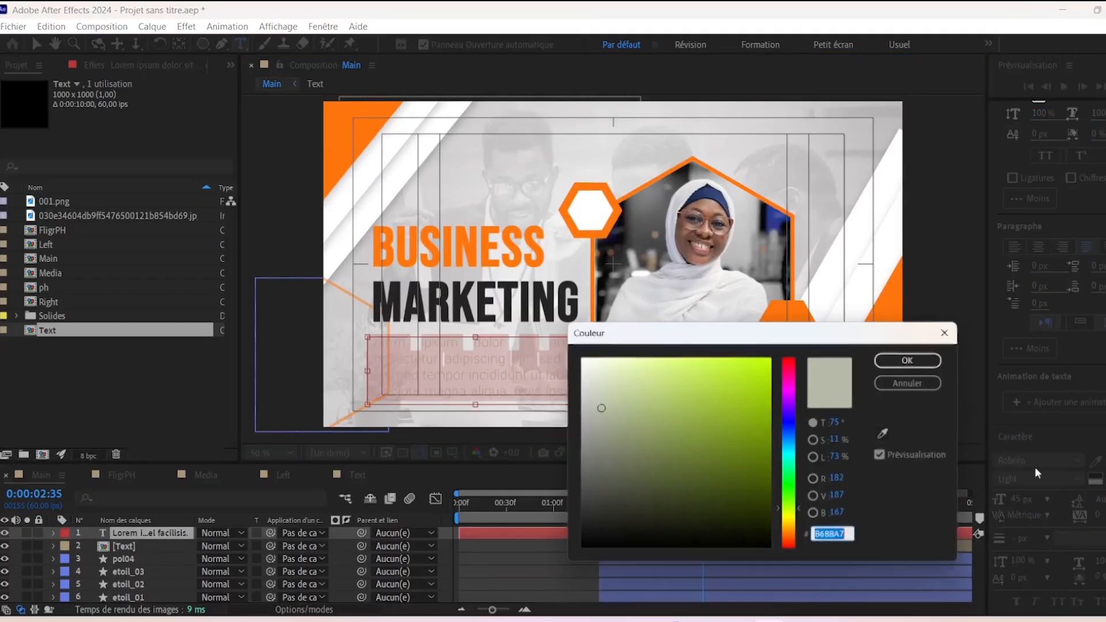
text(242424)
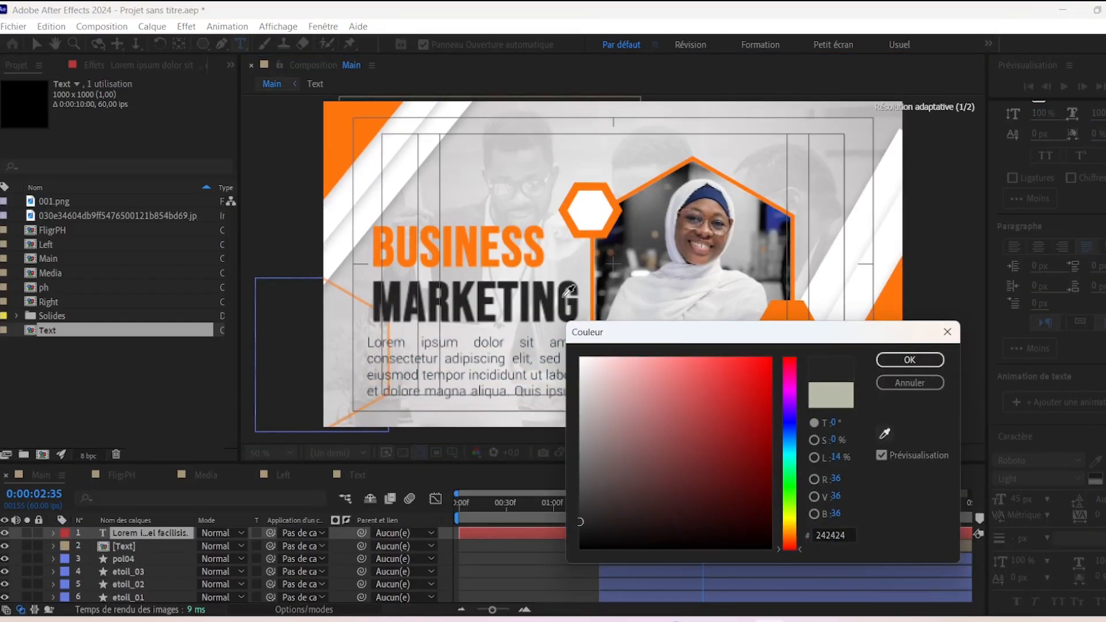
click(910, 360)
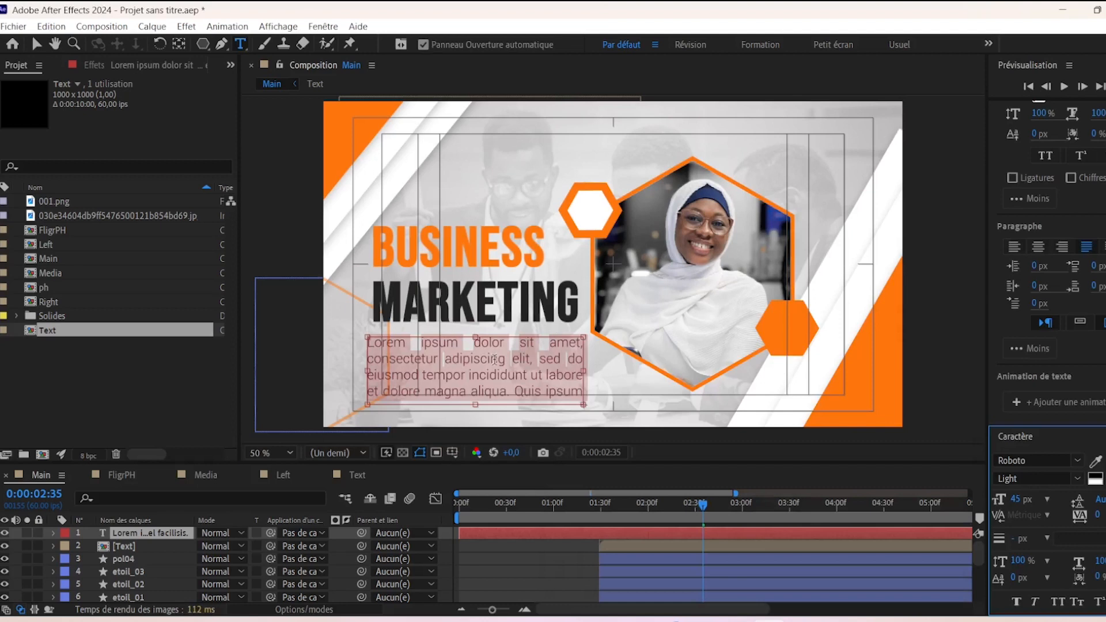
- Trim the extra text so the paragraph ends at "commodo facilisis."
click(371, 391)
drag(439, 411, 656, 425)
key(BackSpace)
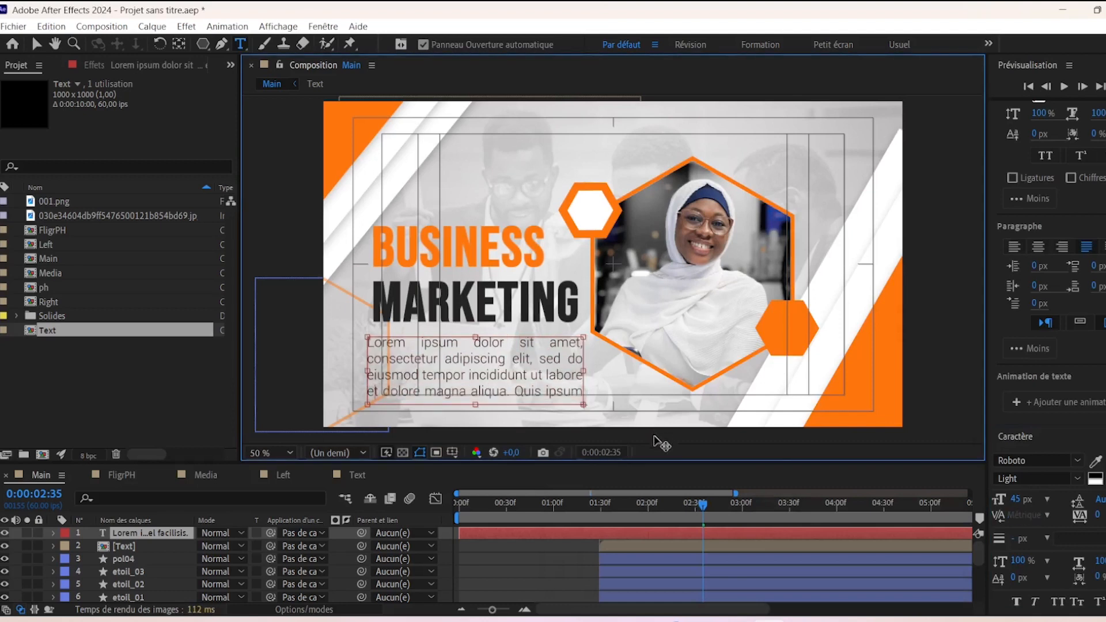
triple_click(413, 392)
key(BackSpace)
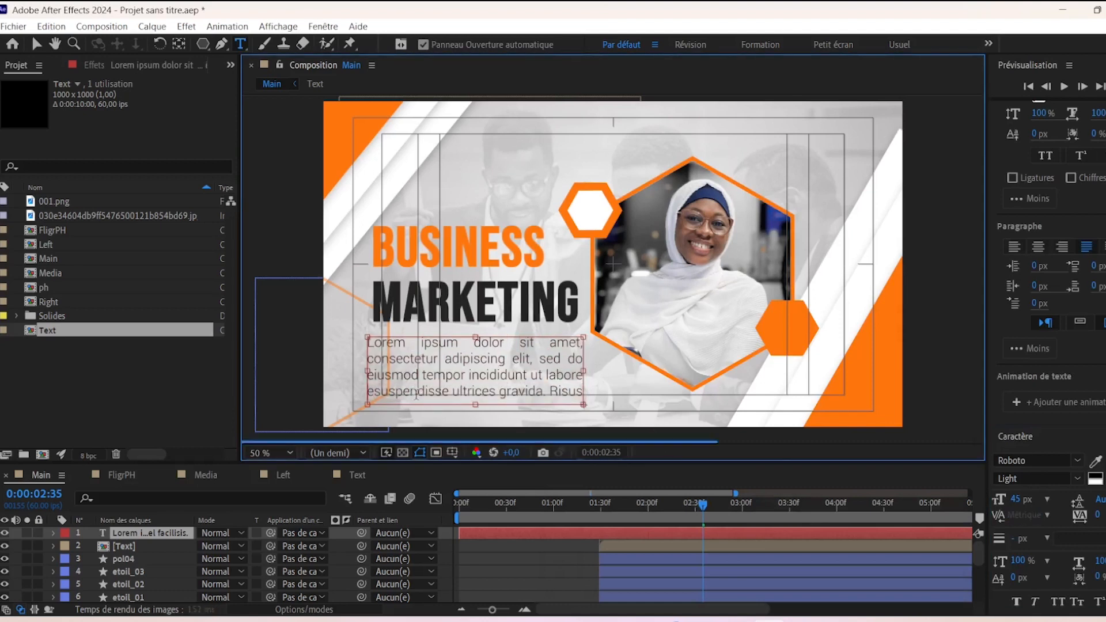
drag(435, 395, 741, 447)
key(BackSpace)
drag(441, 395, 744, 432)
key(BackSpace)
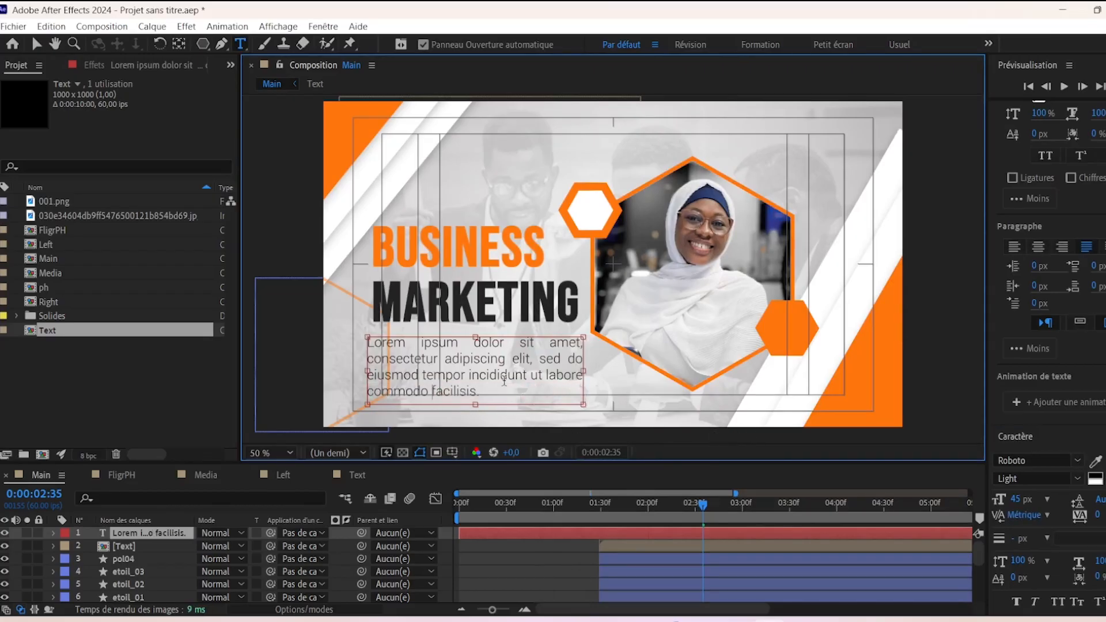
- Nudge the paragraph slightly right and make its text Faux Bold
click(36, 44)
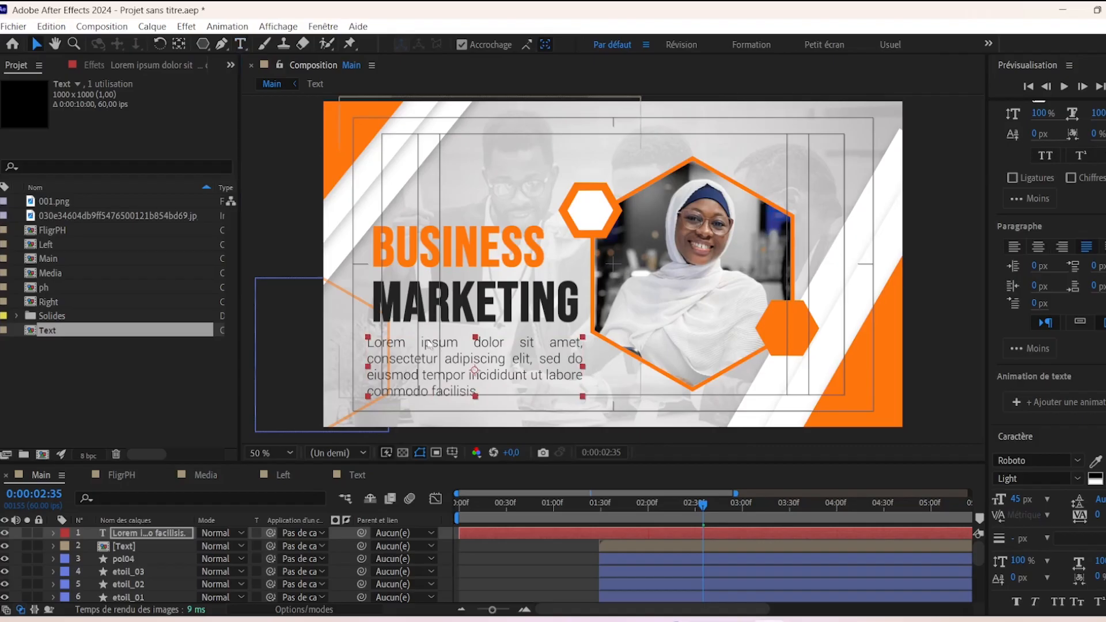
drag(467, 380, 468, 380)
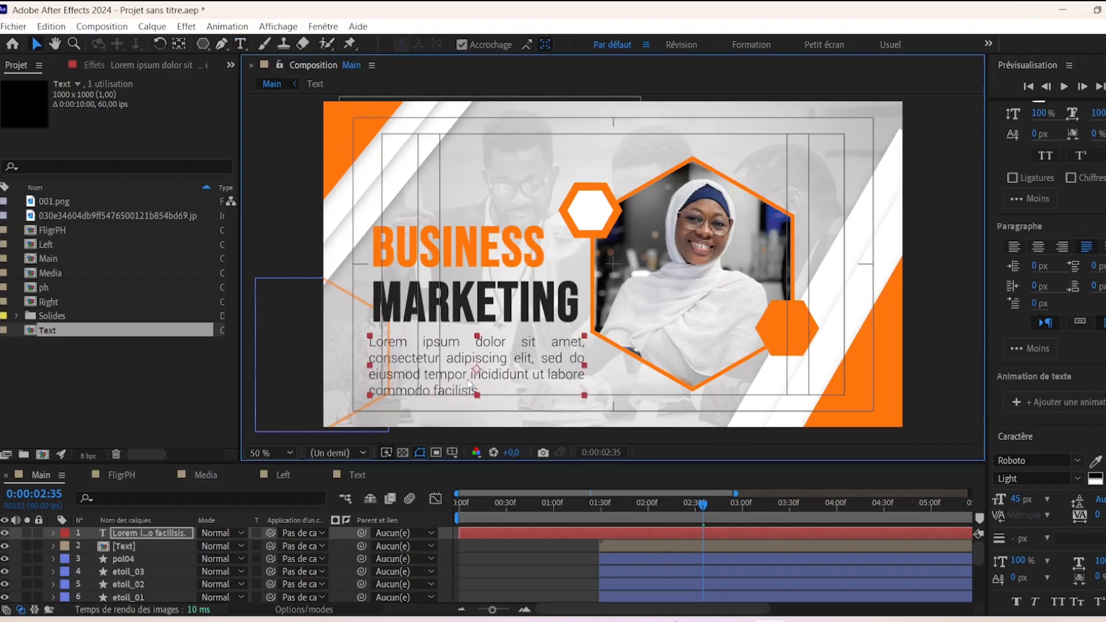
key(comma)
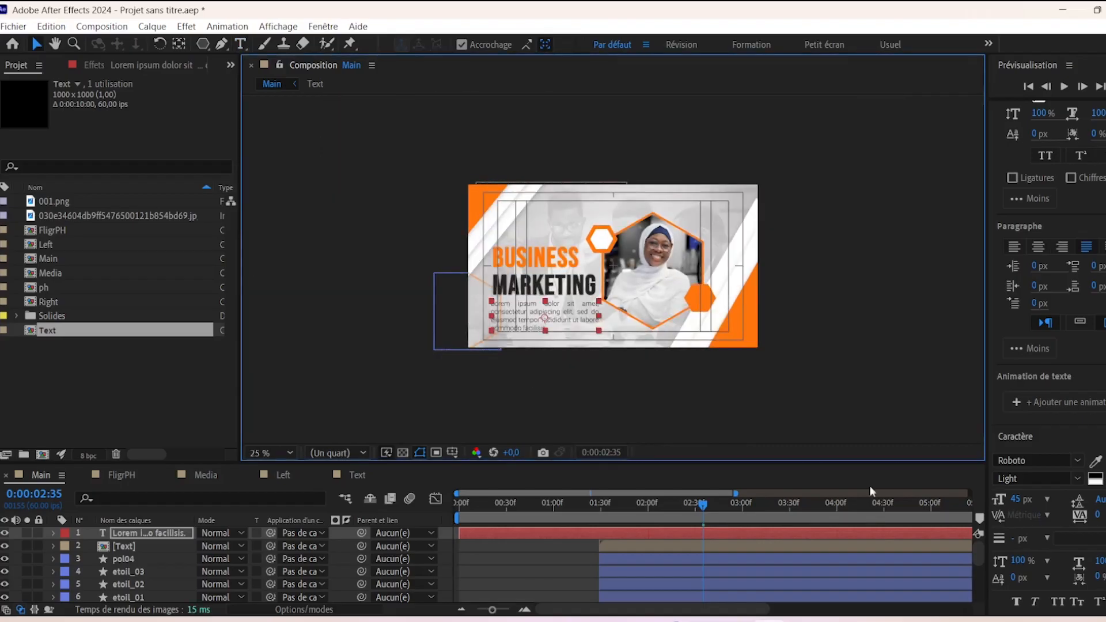
click(1017, 602)
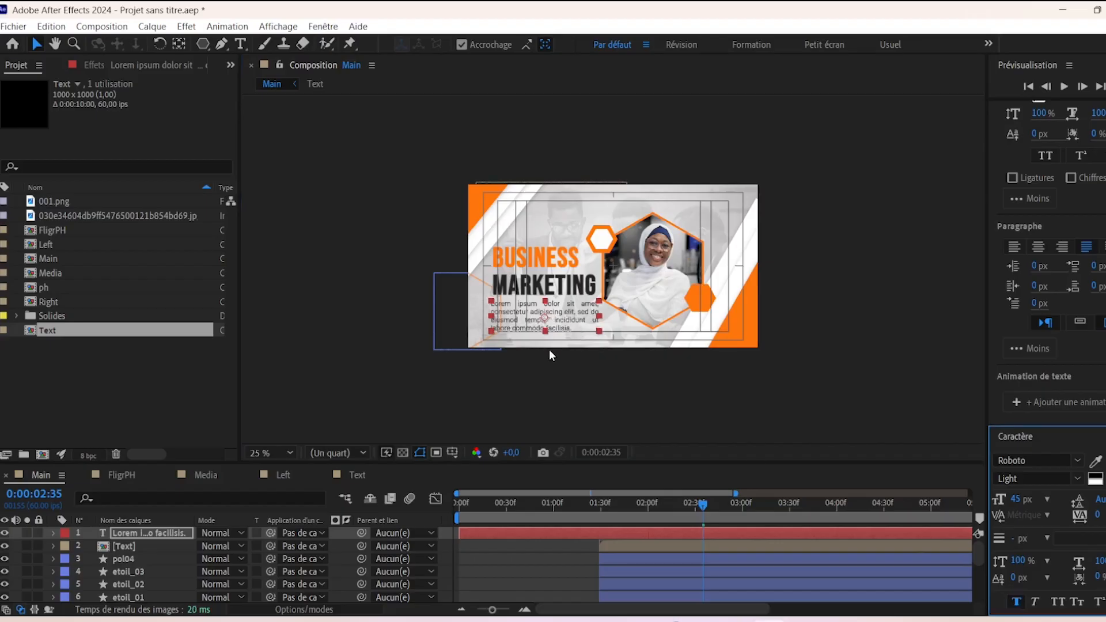
key(period)
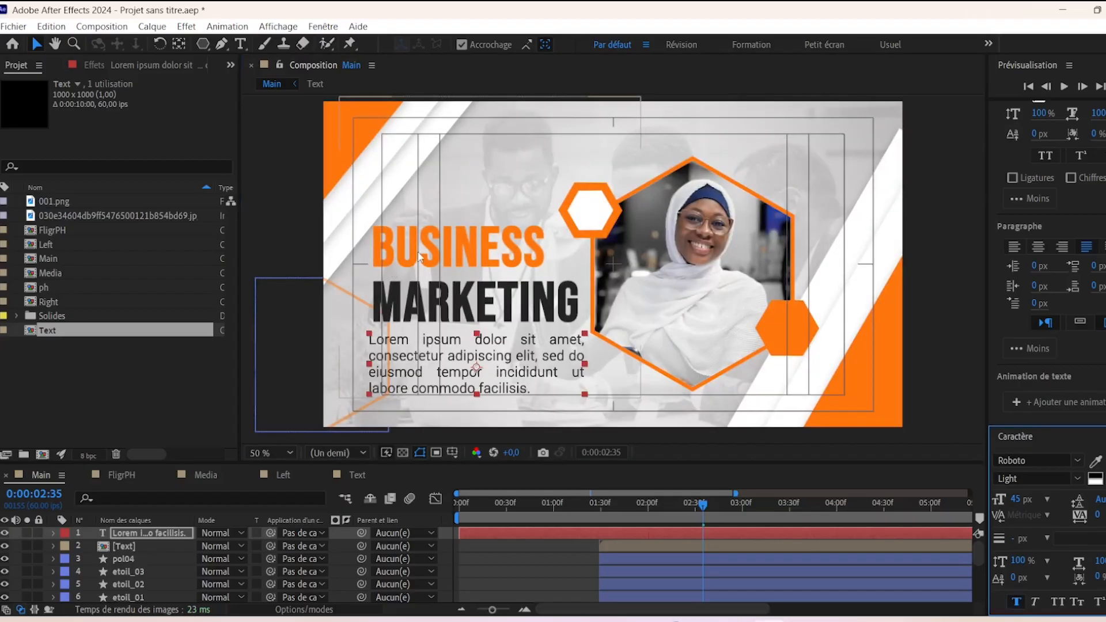
- Nudge the title left and move the title and paragraph up together
click(496, 269)
key(Left)
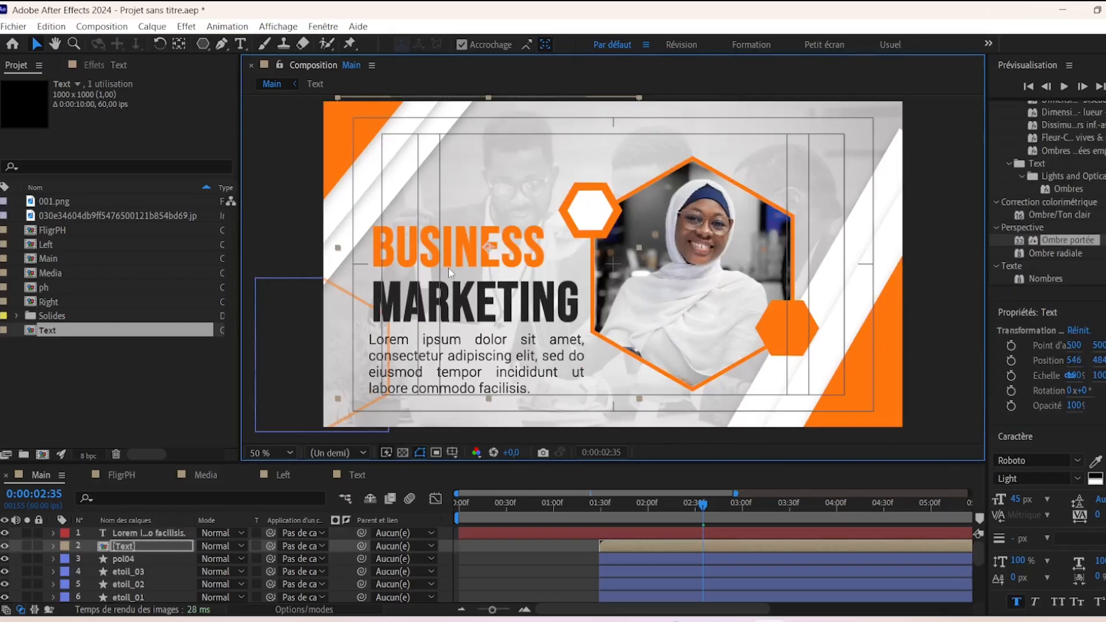
key(Left)
key(Left)
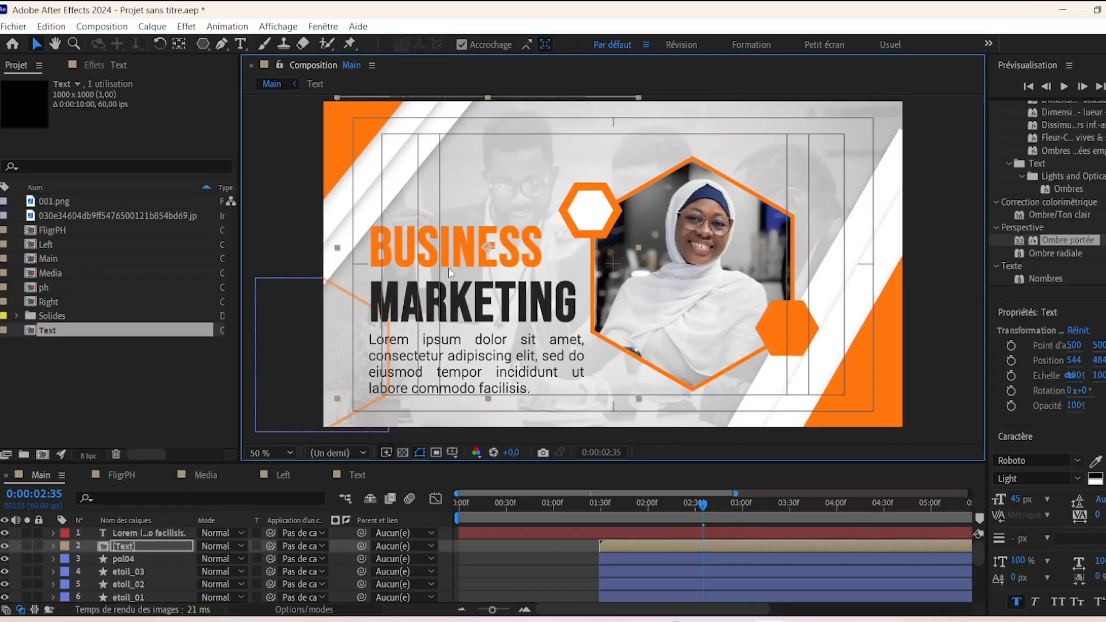
shift+click(159, 538)
drag(476, 254, 475, 246)
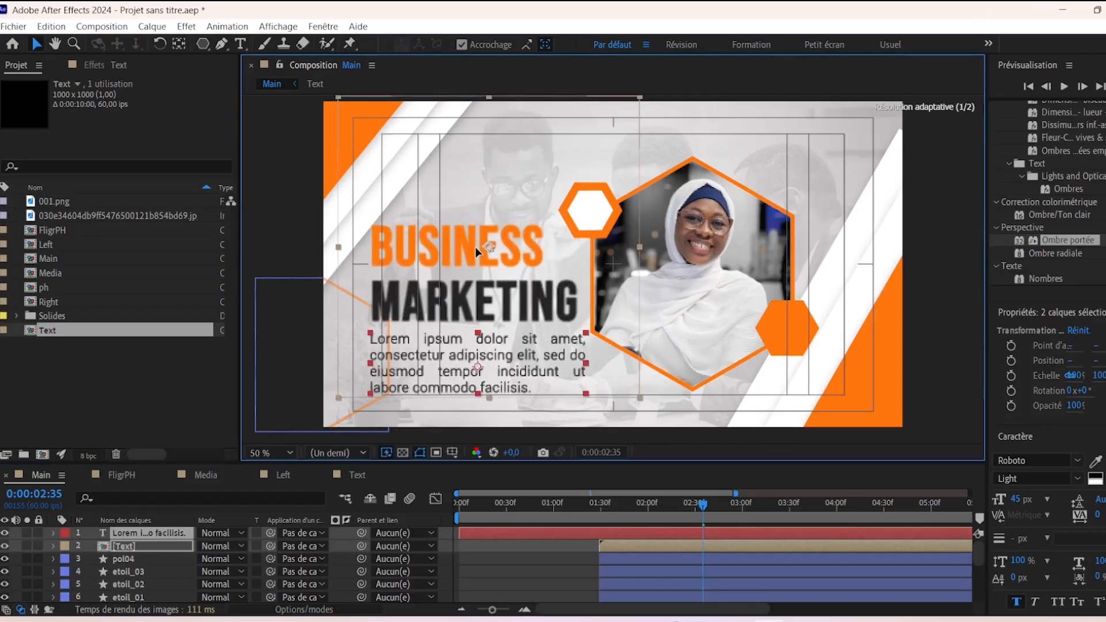
key(comma)
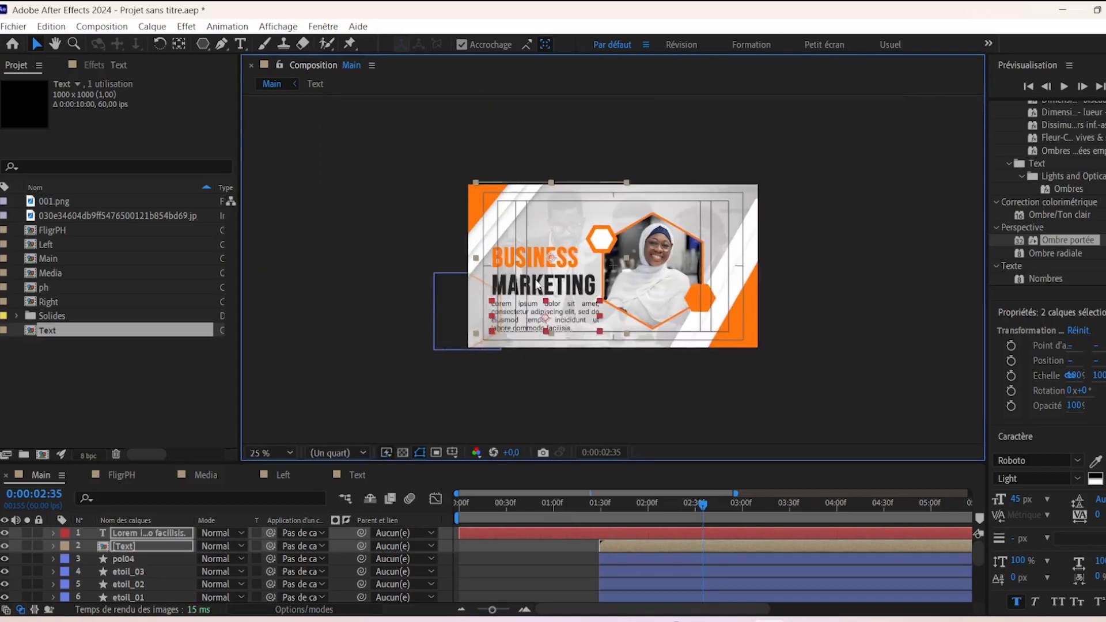
click(549, 390)
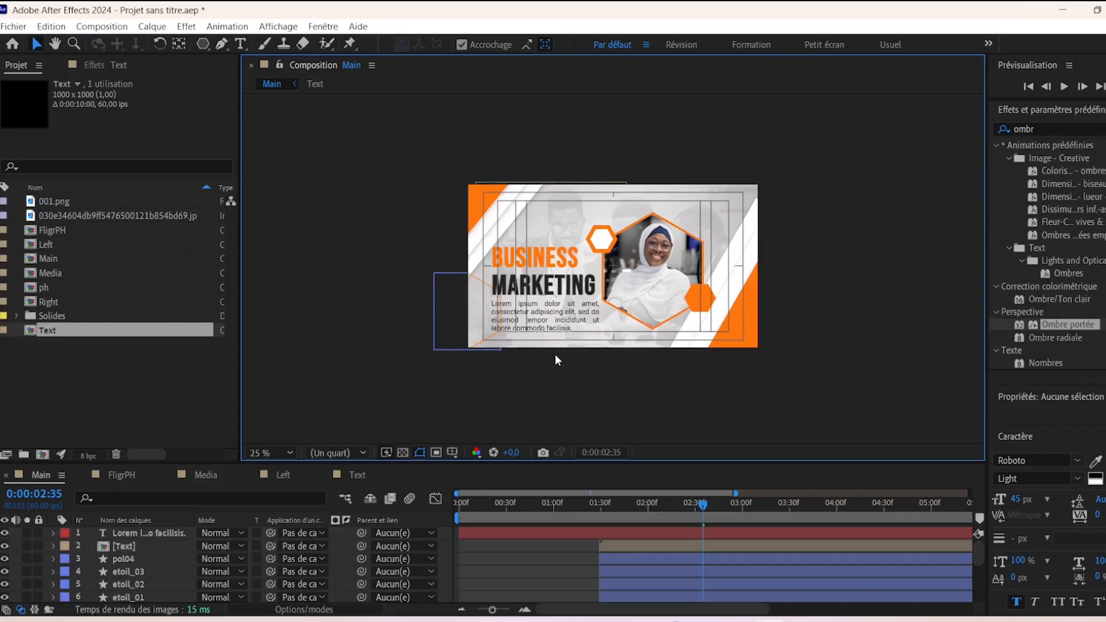
- Scale the BUSINESS MARKETING title layer to 80% and move it up and left
click(542, 270)
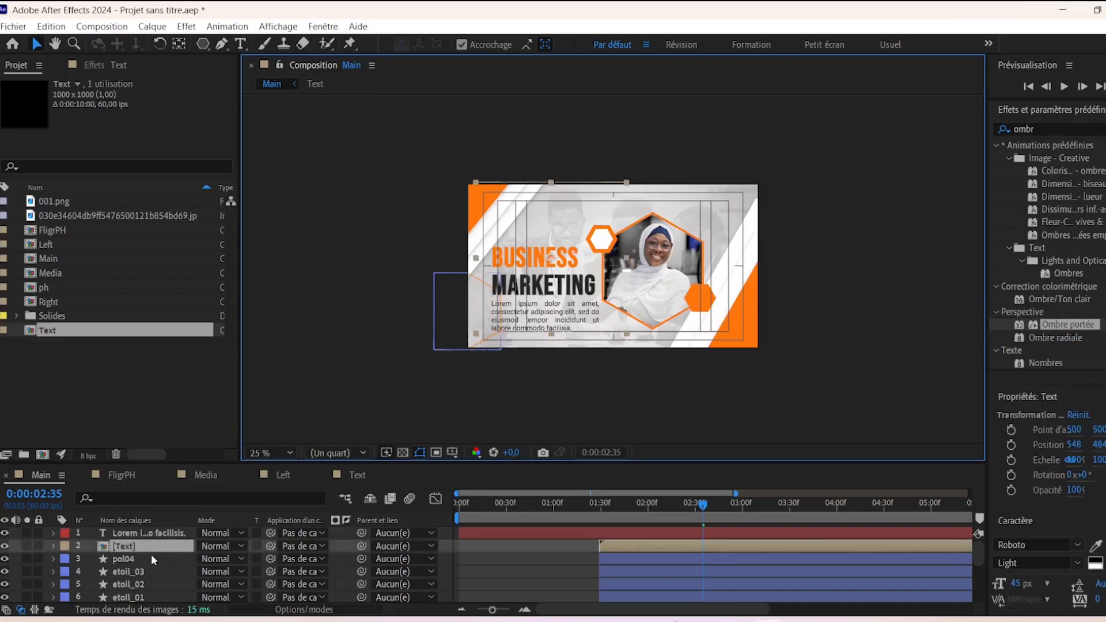
key(s)
click(242, 558)
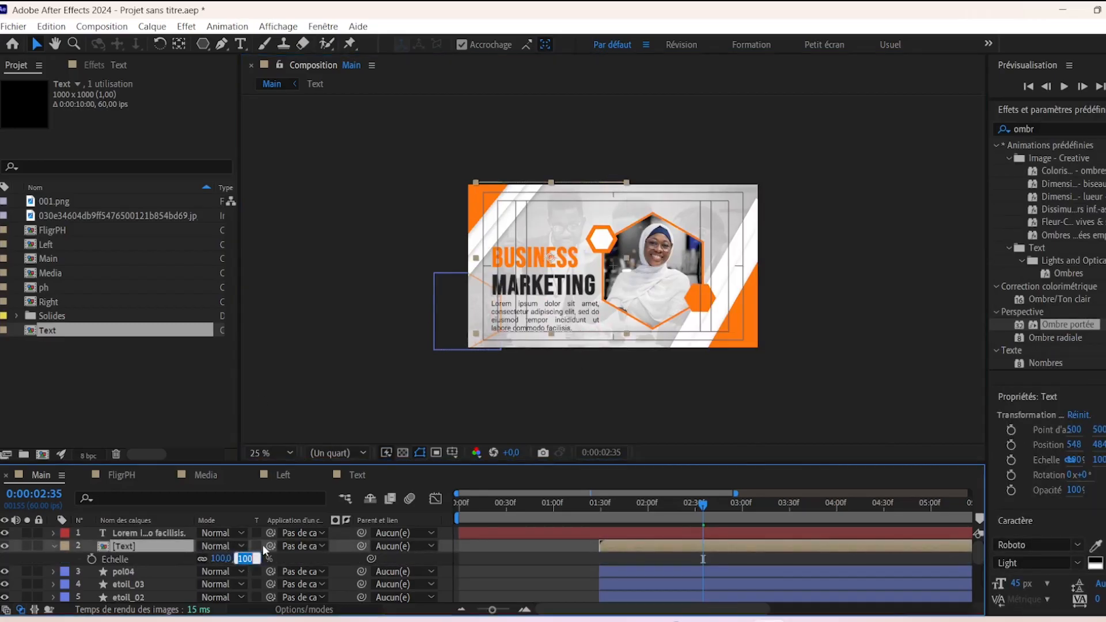
text(95)
key(Return)
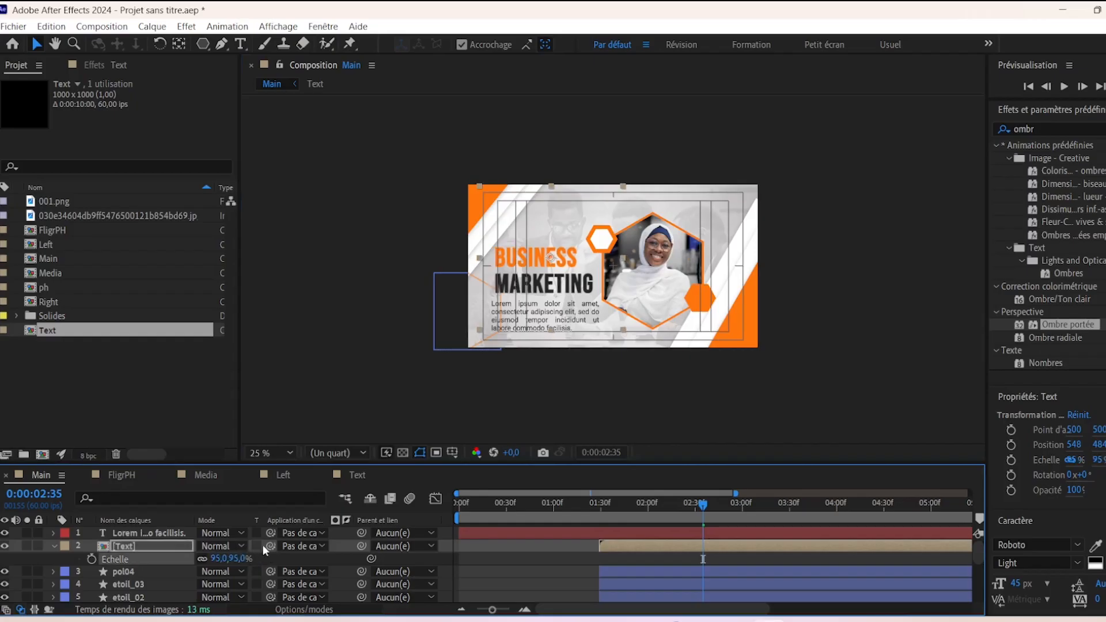
click(238, 559)
text(80)
key(Return)
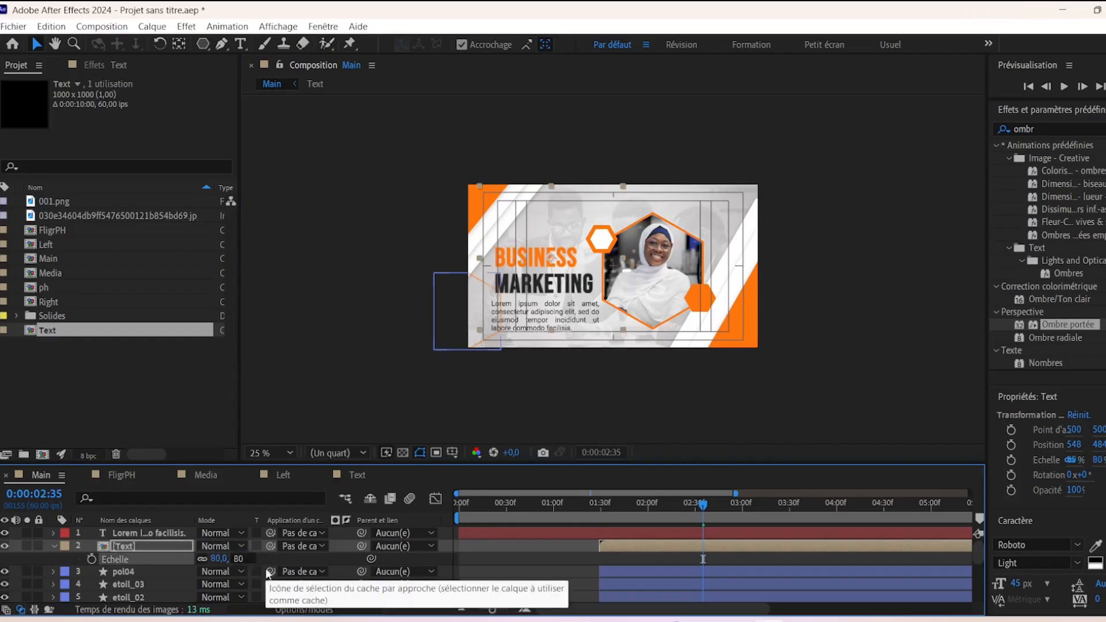
drag(536, 265, 531, 257)
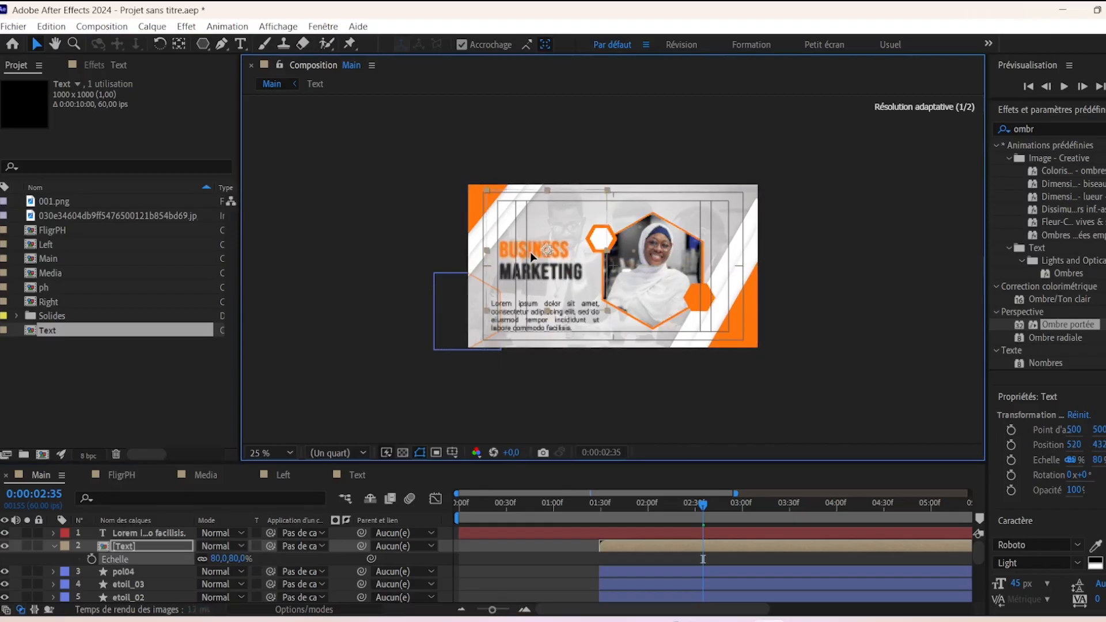
- Scale the Lorem ipsum paragraph to 80% and move it up under the title
click(141, 533)
key(s)
click(252, 546)
text(80)
key(Return)
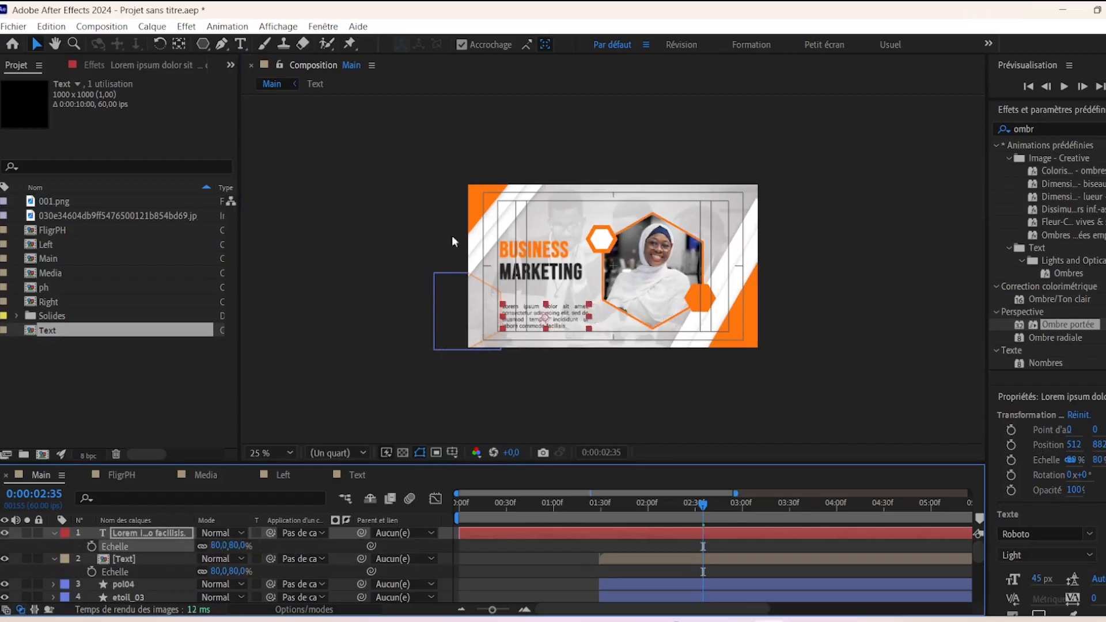
drag(538, 324, 535, 302)
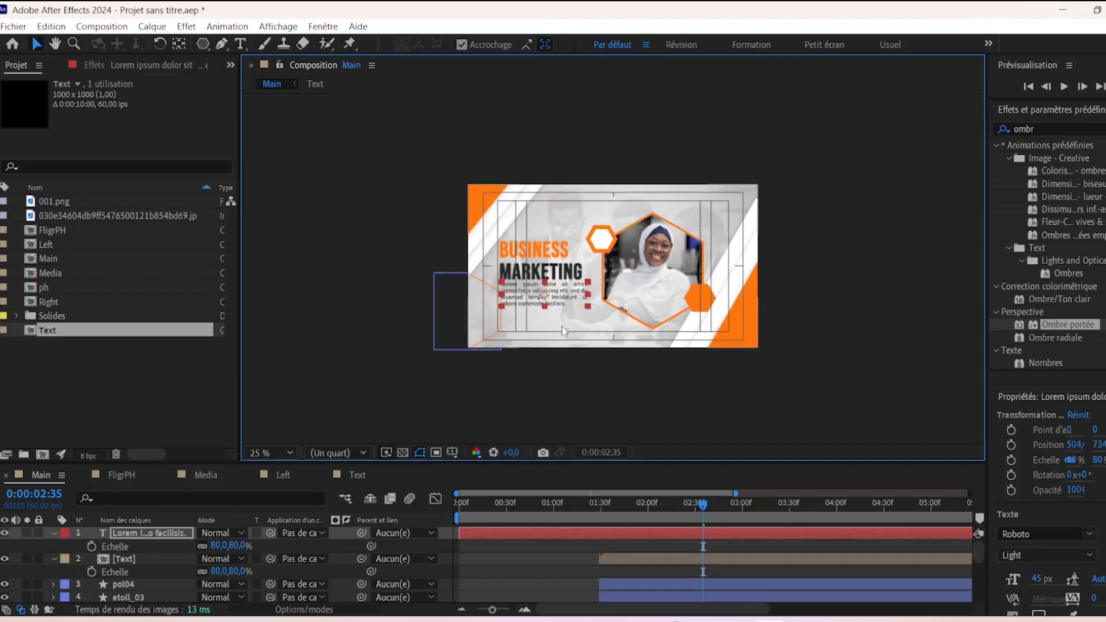
- Nudge the paragraph into place and centre its anchor point on the text
click(552, 362)
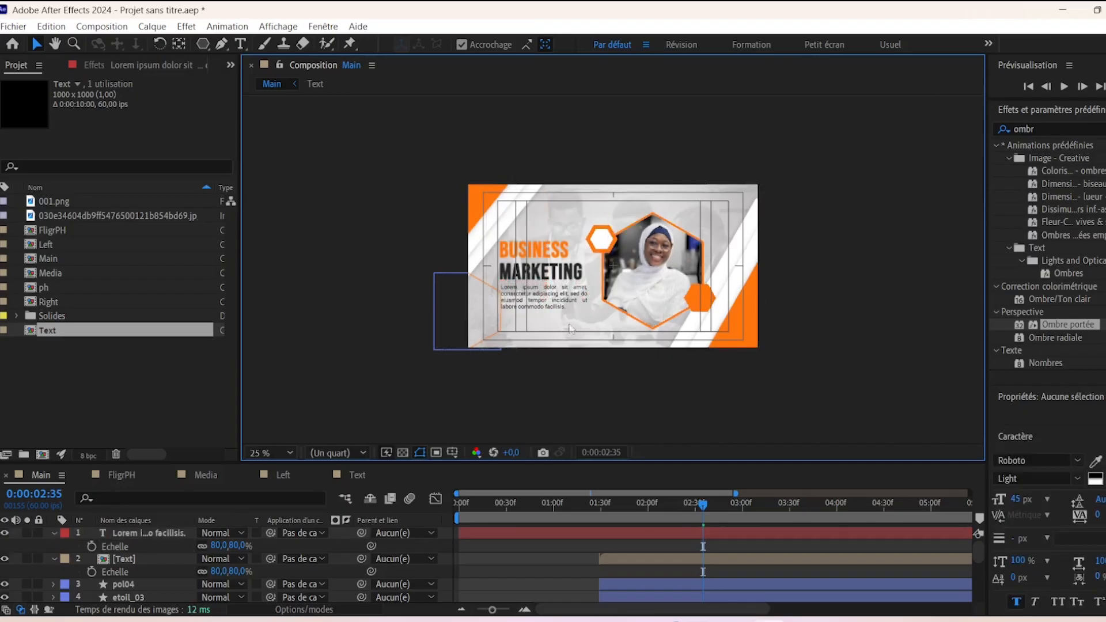
scroll(595, 263, up, 2)
click(441, 331)
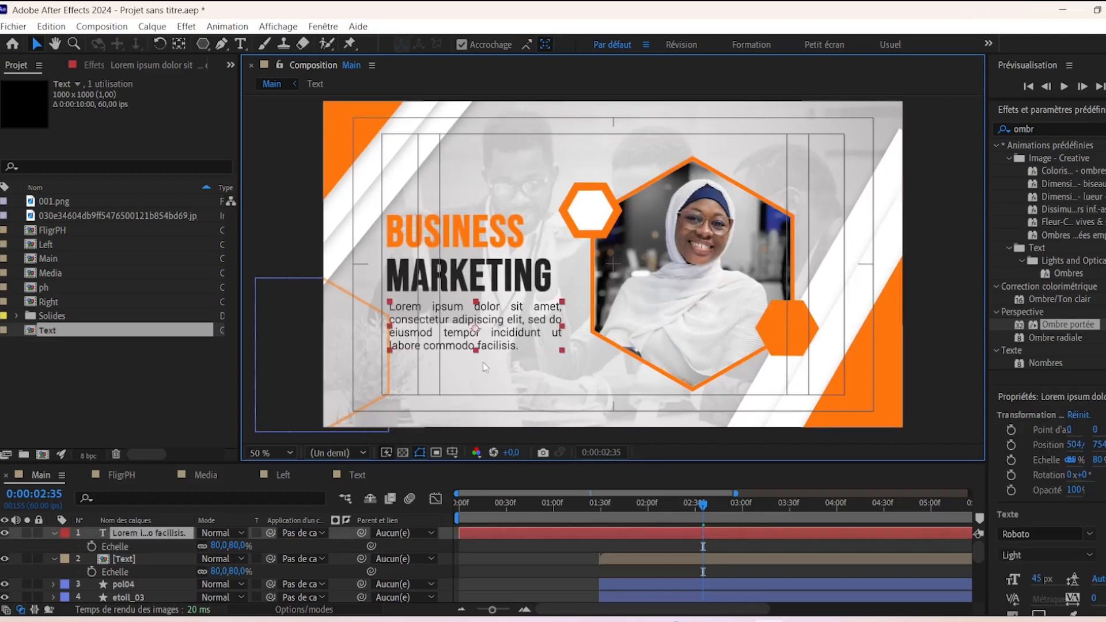
key(Left)
key(Down)
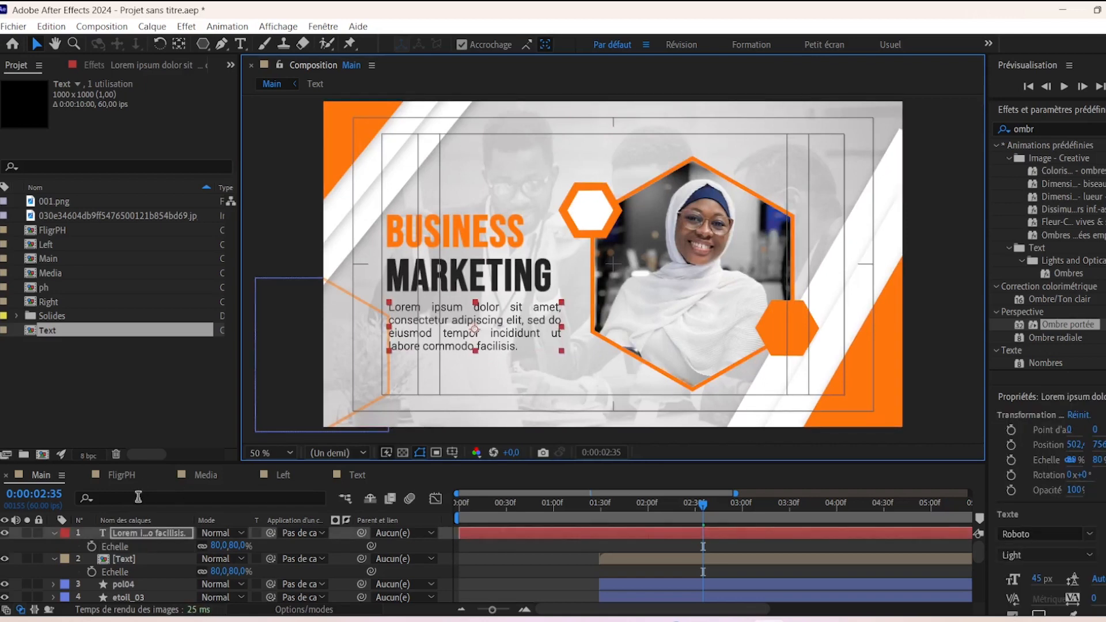
click(179, 43)
key(ctrl+alt+Home)
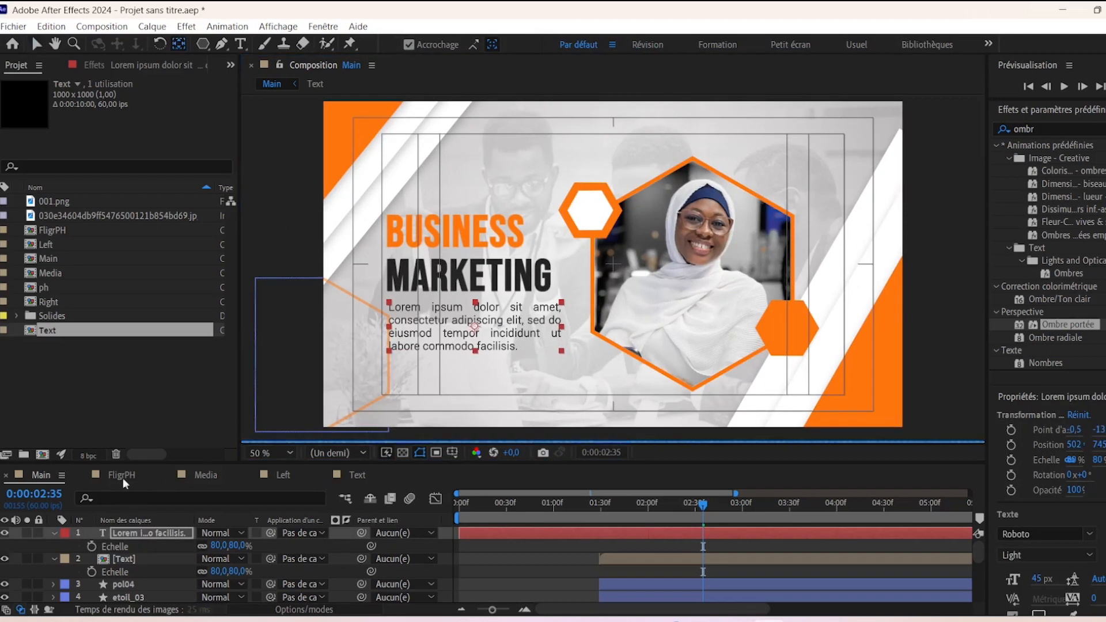
- Add a Position text animator to the Lorem ipsum paragraph layer
click(53, 533)
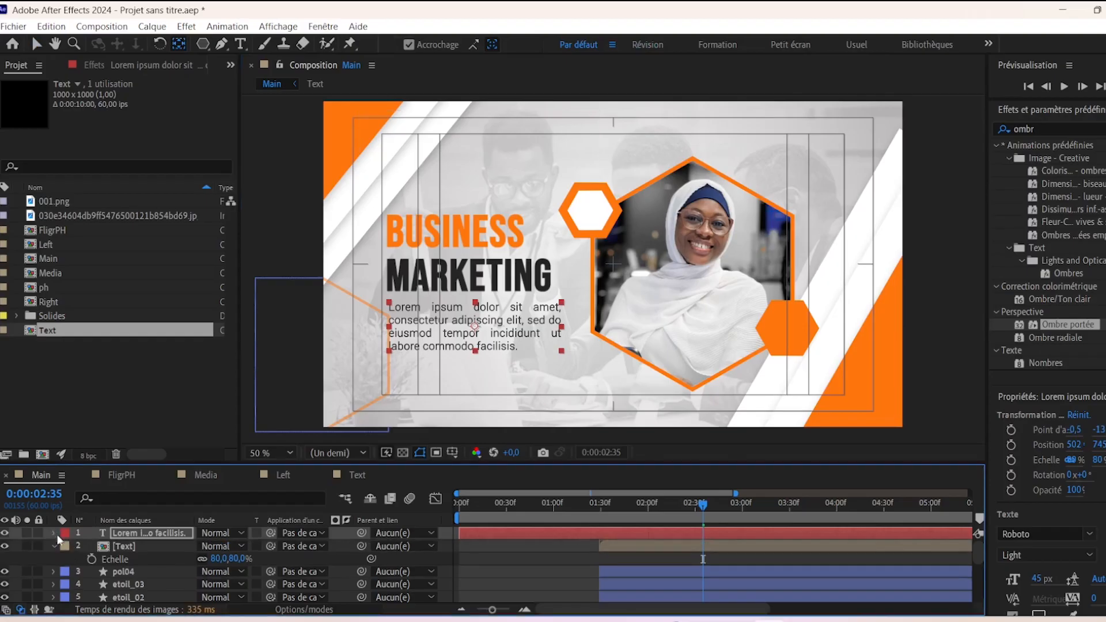
click(54, 533)
click(344, 548)
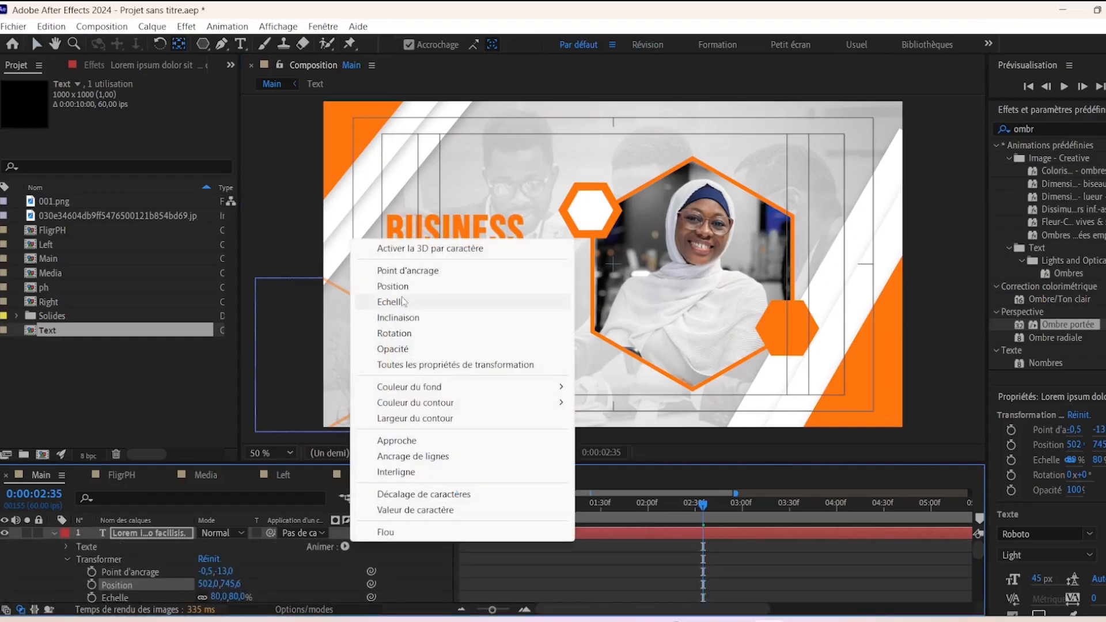
click(455, 360)
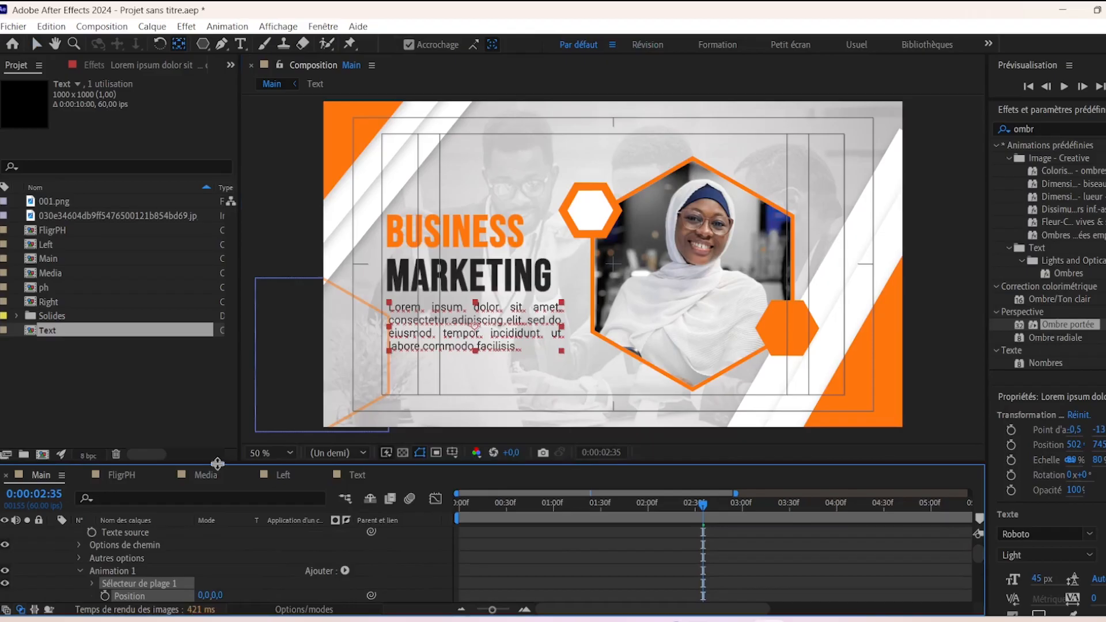
click(251, 451)
click(337, 305)
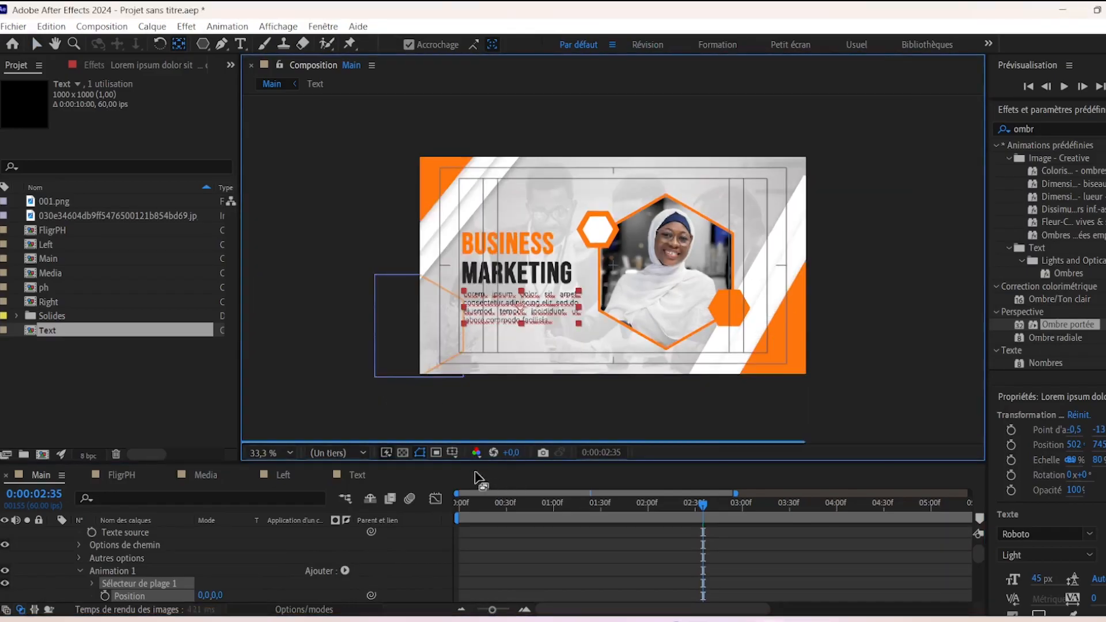
drag(476, 478, 476, 428)
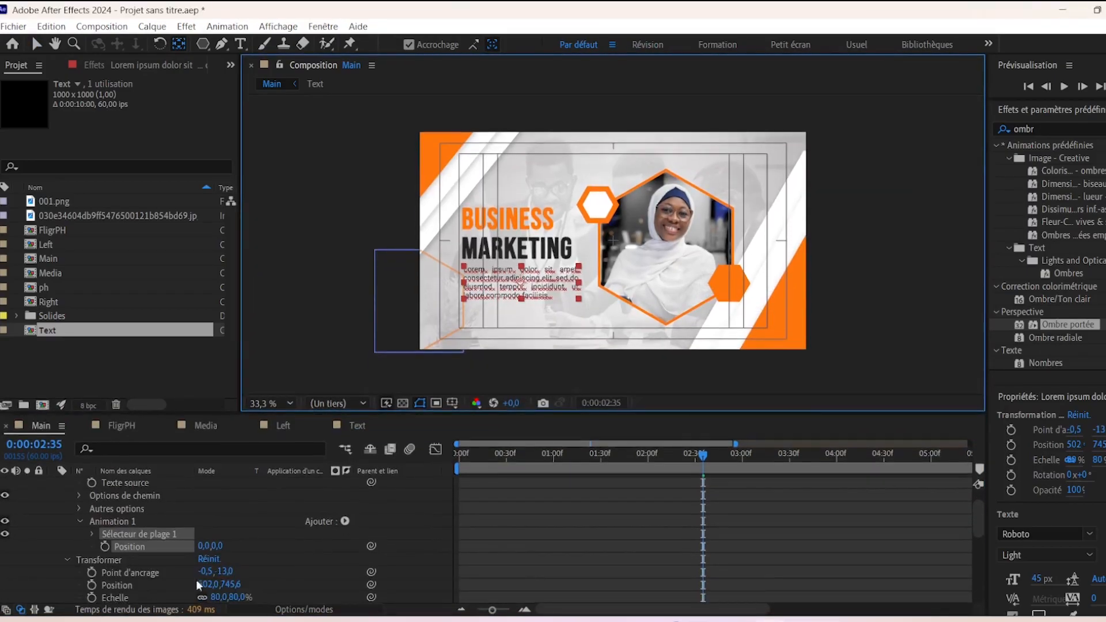
- Add Opacity to the animator, set it to 4% and Position to 0,-100
click(343, 521)
mouse_move(382, 524)
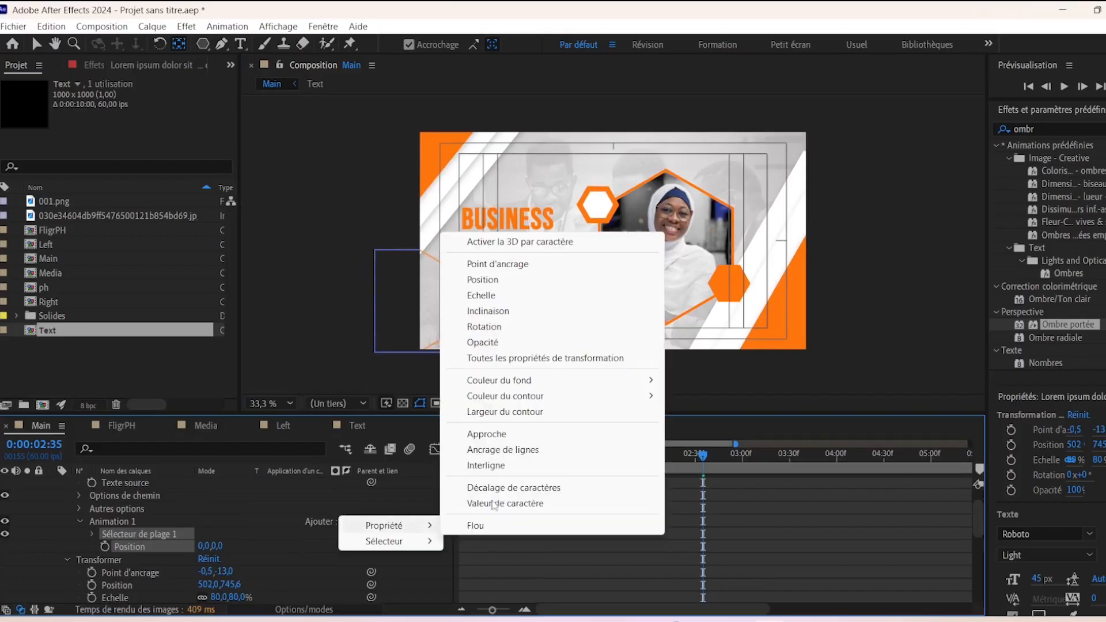
click(495, 343)
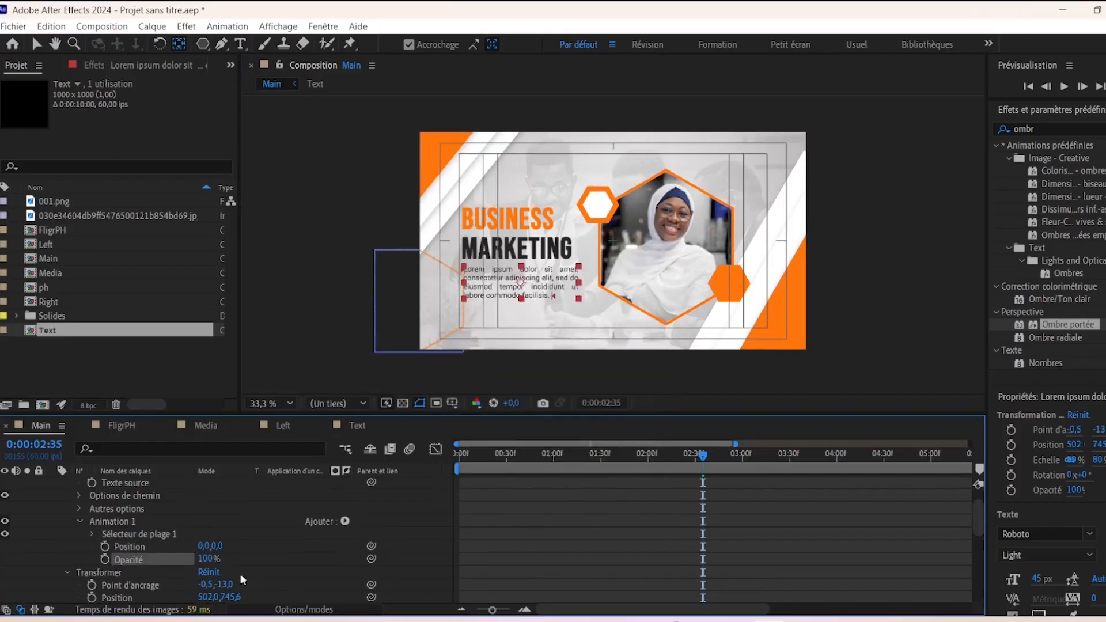
drag(207, 560, 1, 565)
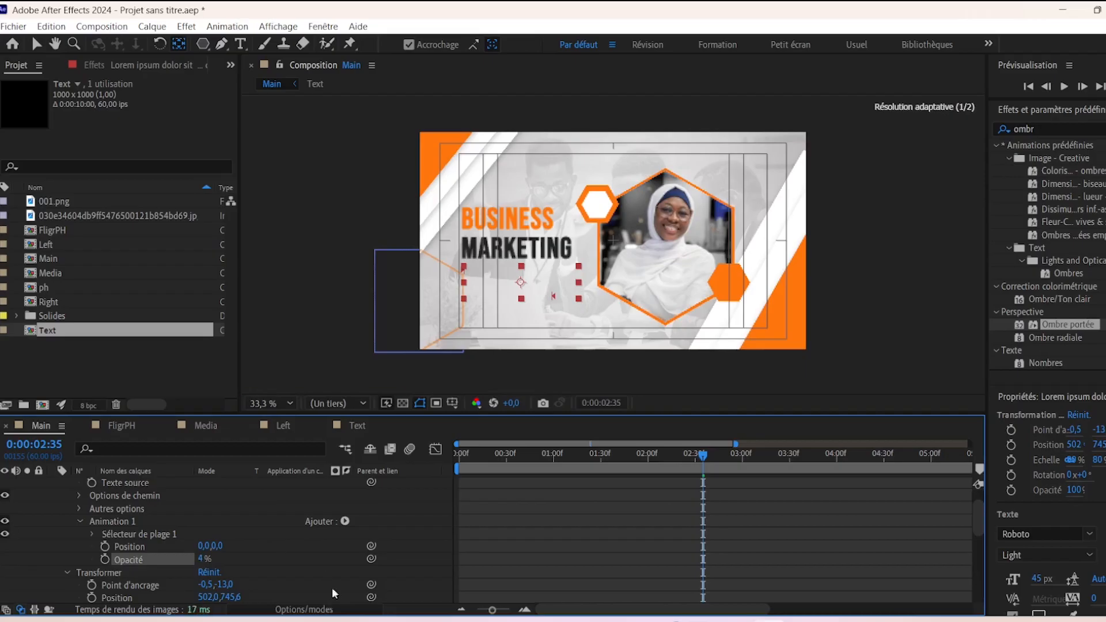
text(-100)
key(Return)
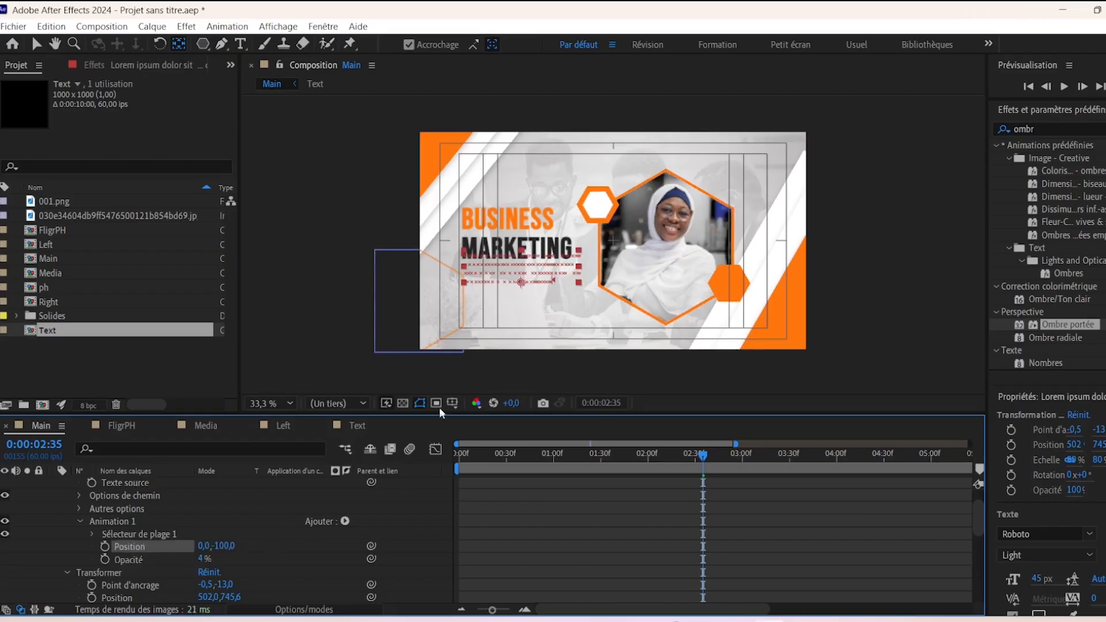
click(90, 533)
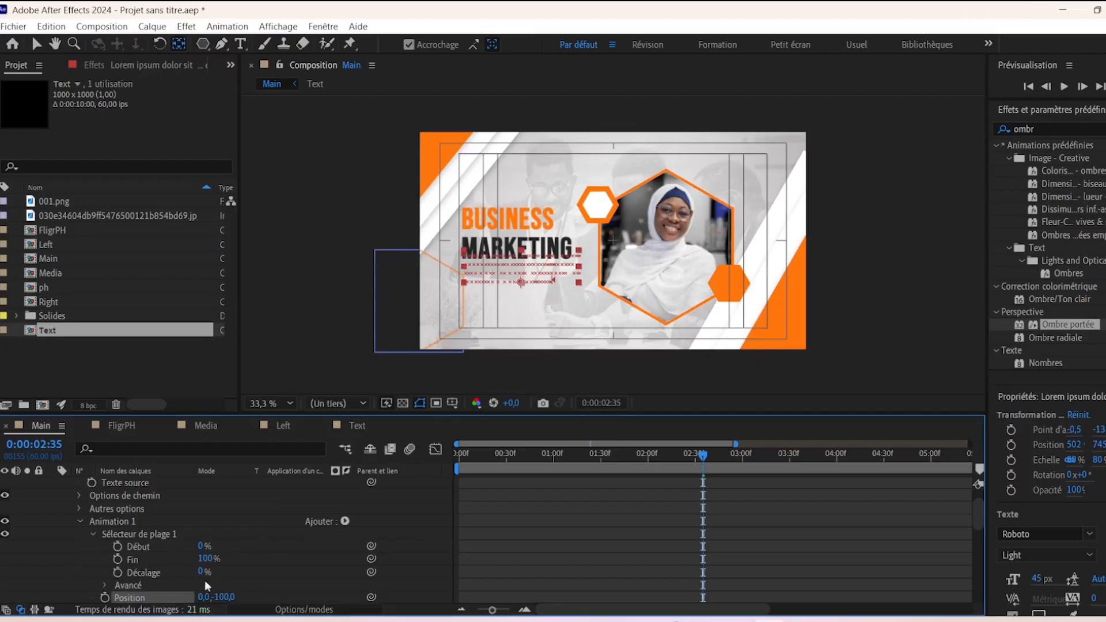
drag(701, 459, 376, 458)
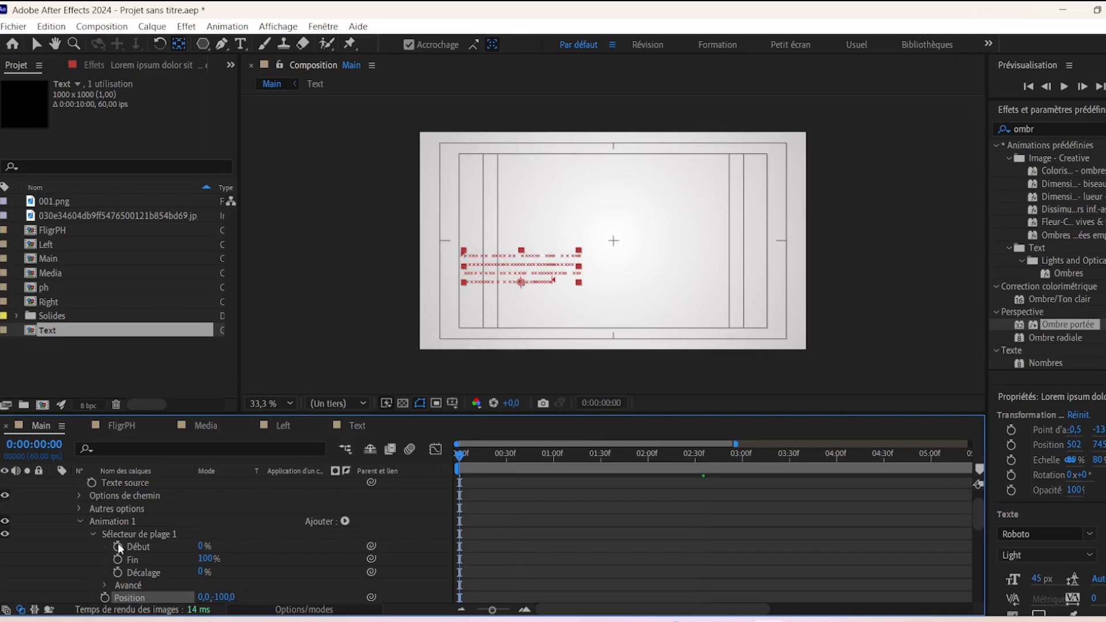
- Keyframe the range selector Début reaching 100% at 0:00:01:30, with the Dégradé du haut shape
click(118, 545)
drag(465, 455, 601, 454)
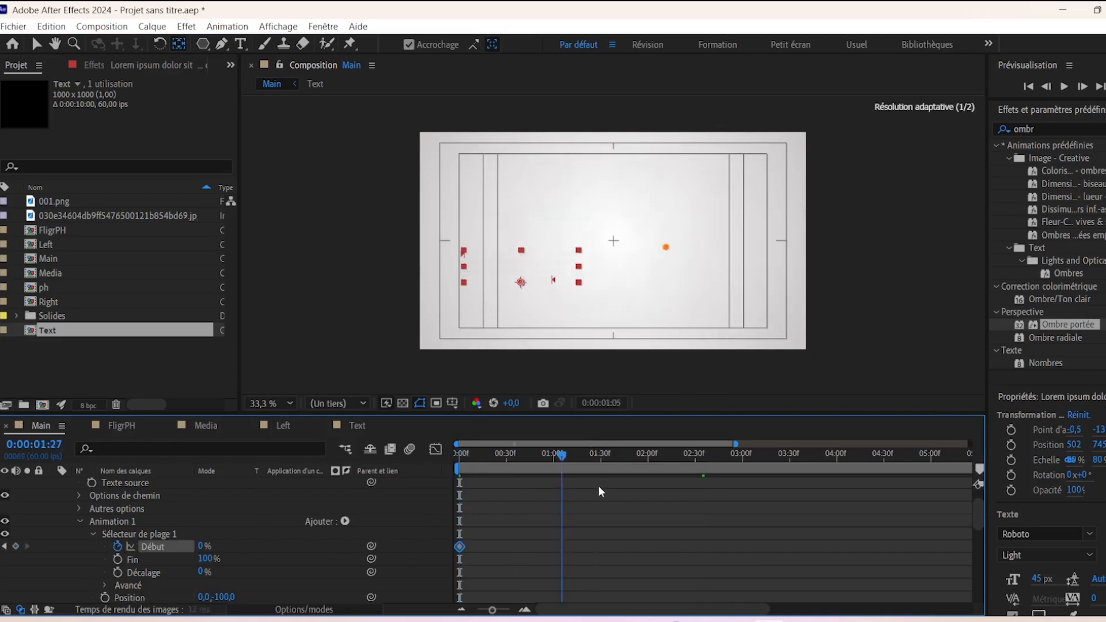
drag(202, 549, 397, 550)
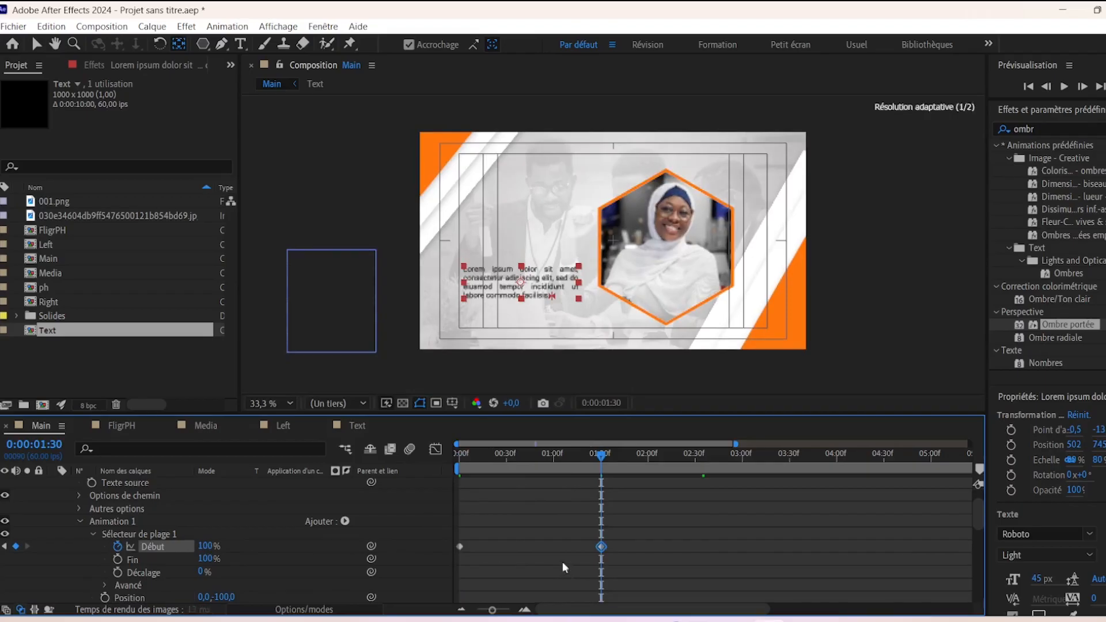
click(106, 585)
scroll(226, 578, down, 3)
click(289, 554)
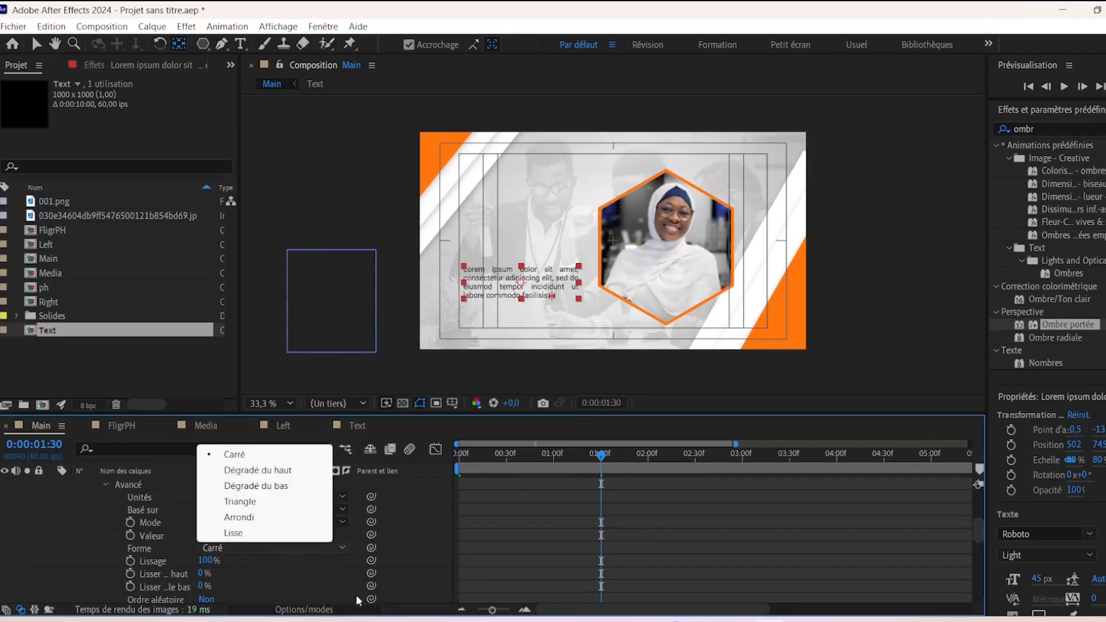
click(283, 471)
drag(599, 457, 621, 469)
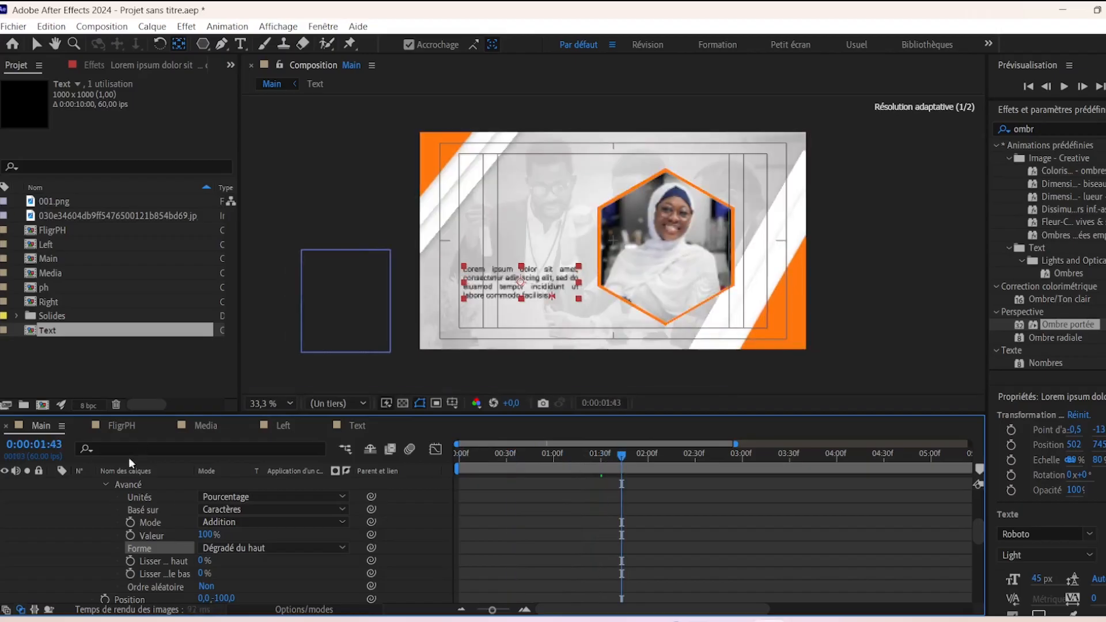
scroll(143, 509, up, 3)
- Apply Easy Ease to both Début keyframes and pull the influence handle for a sharp ease-in
drag(637, 511, 393, 558)
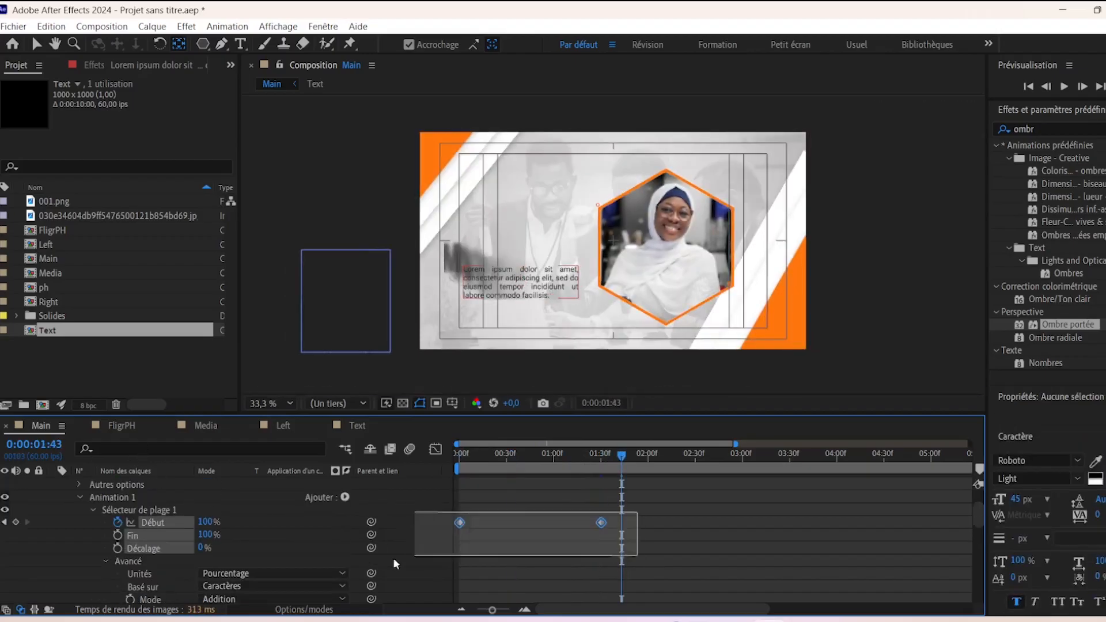
right_click(601, 523)
mouse_move(684, 510)
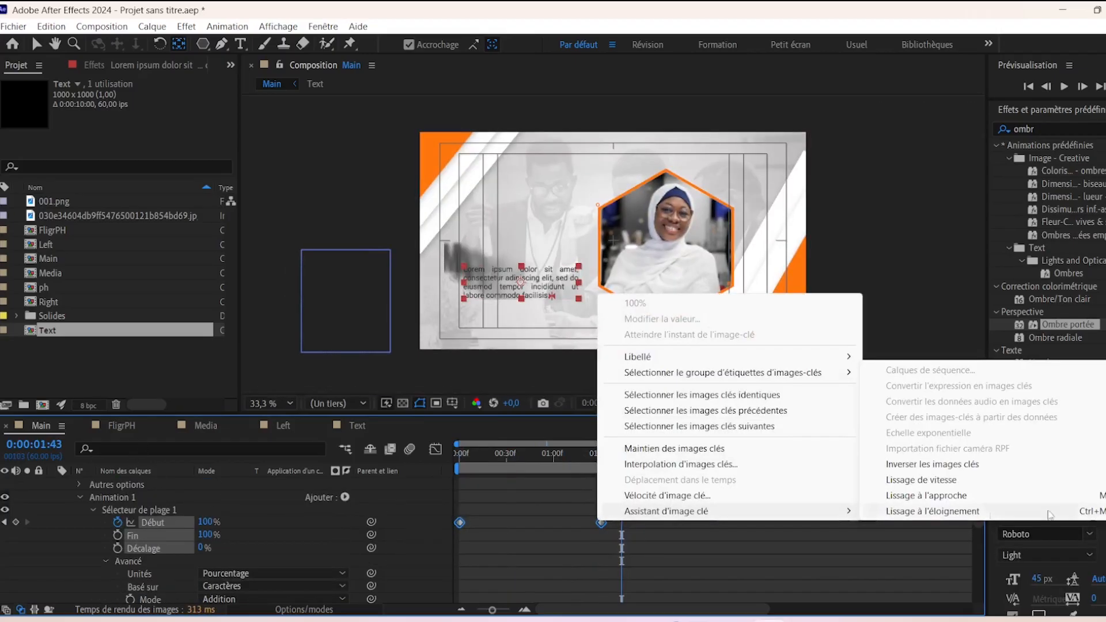
click(899, 479)
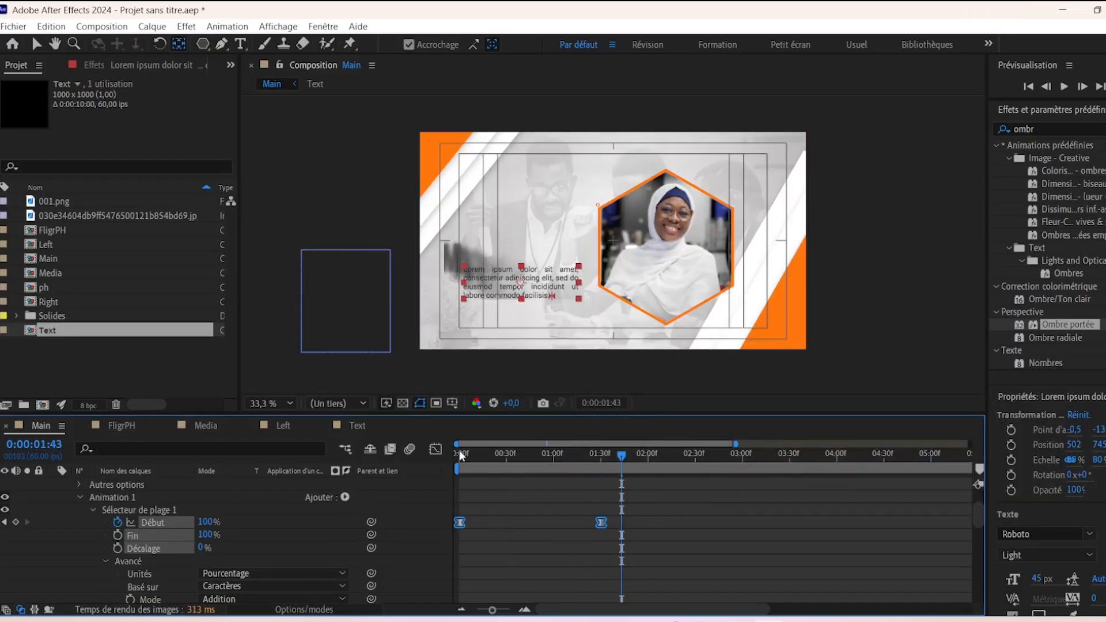
click(433, 449)
drag(578, 548, 522, 550)
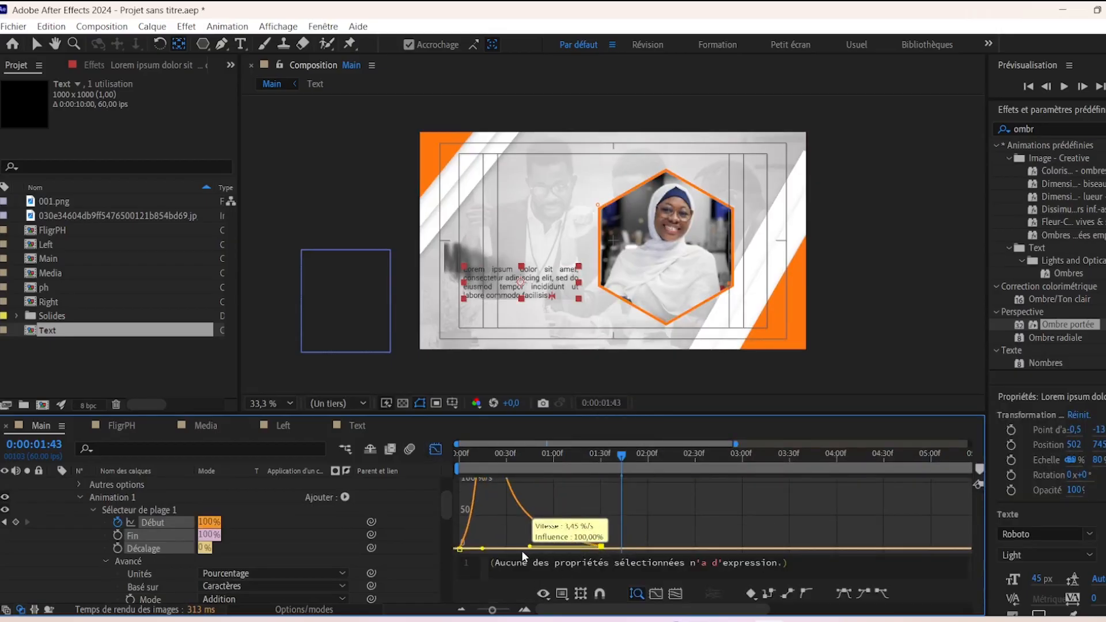
click(436, 450)
scroll(261, 541, up, 2)
- Slide the paragraph layer to start around 01:30 and preview the title animation
key(u)
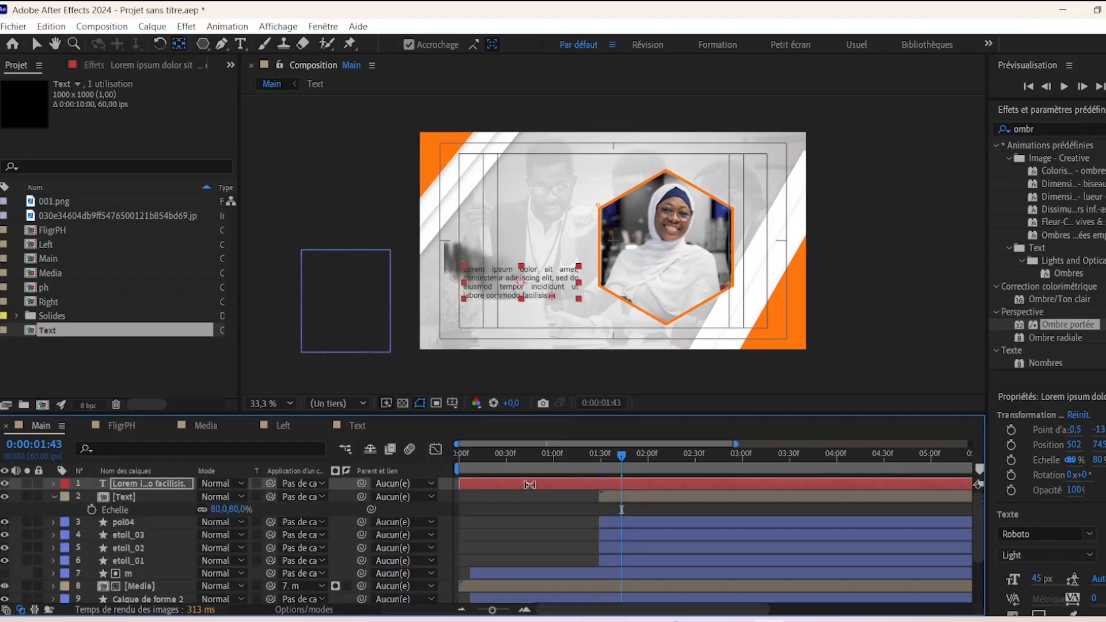
drag(499, 484, 615, 464)
key(space)
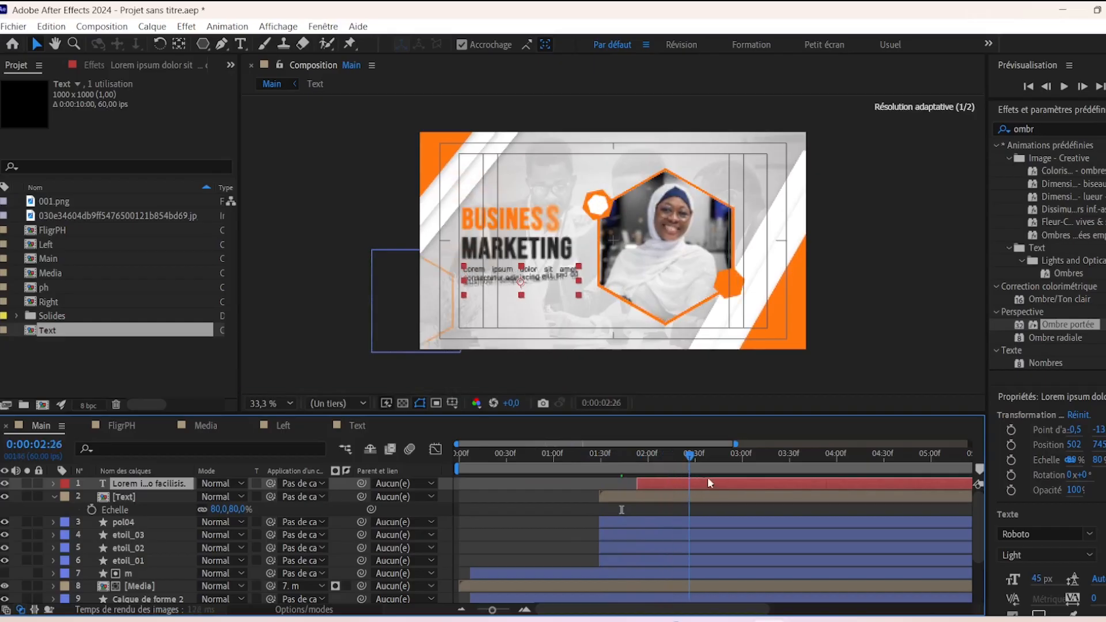
key(space)
key(space)
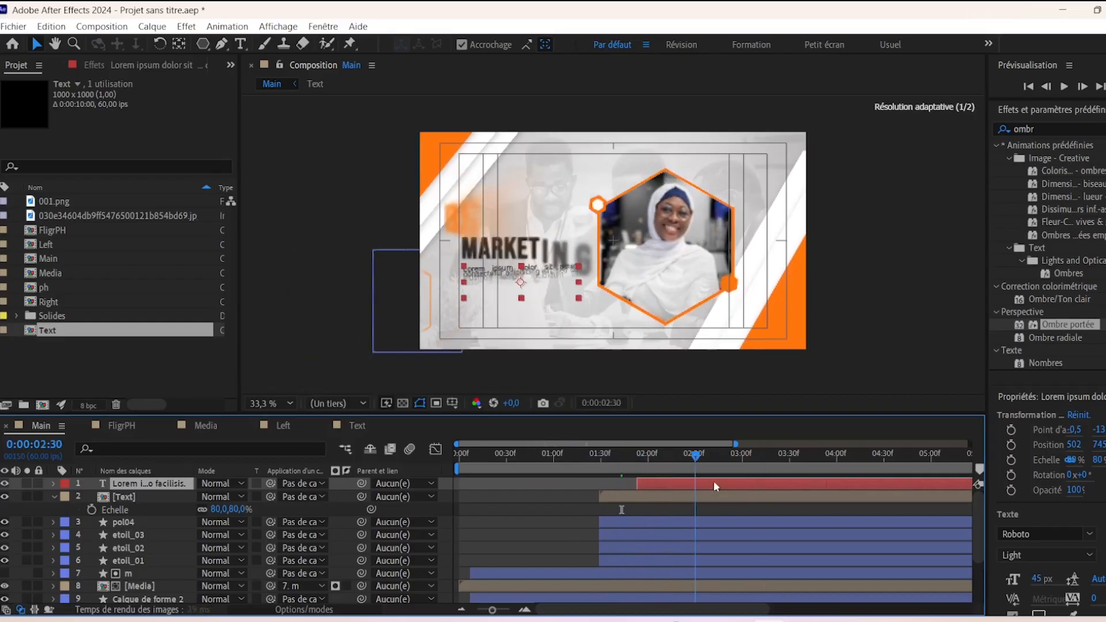
click(261, 401)
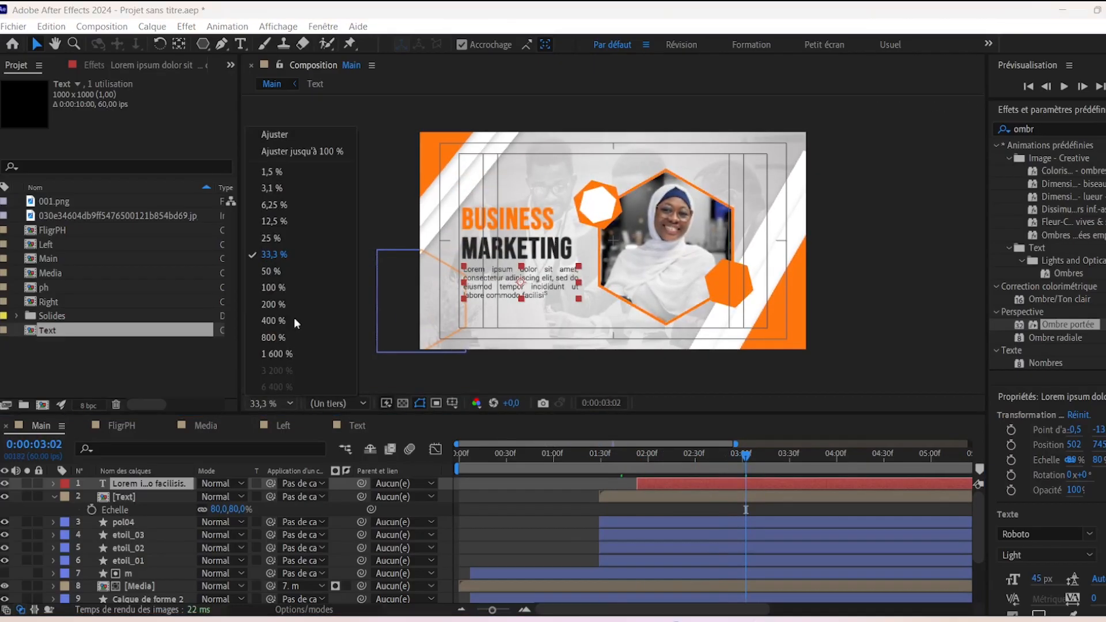
click(365, 316)
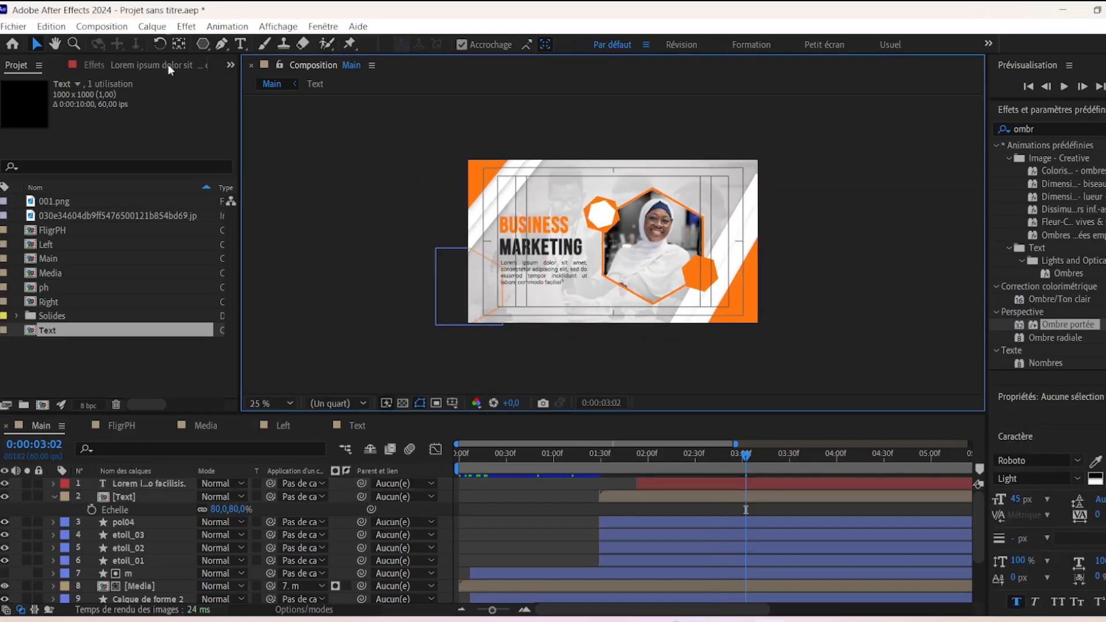
- Draw a rounded rectangle under the paragraph with Fill set to None, leaving the orange outline
click(202, 44)
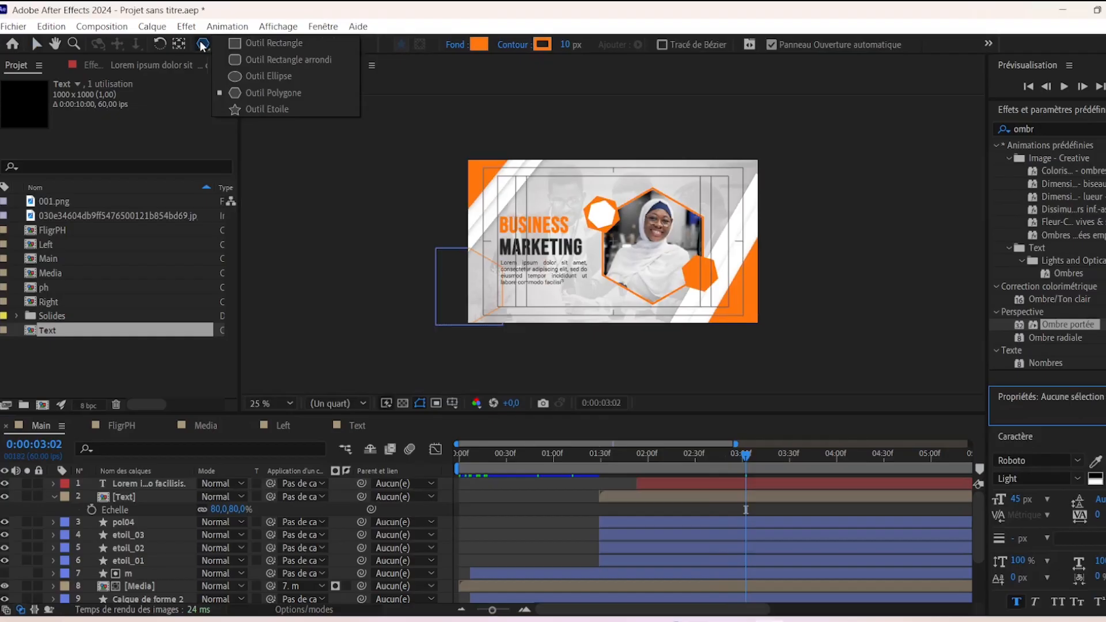
click(268, 59)
key(.)
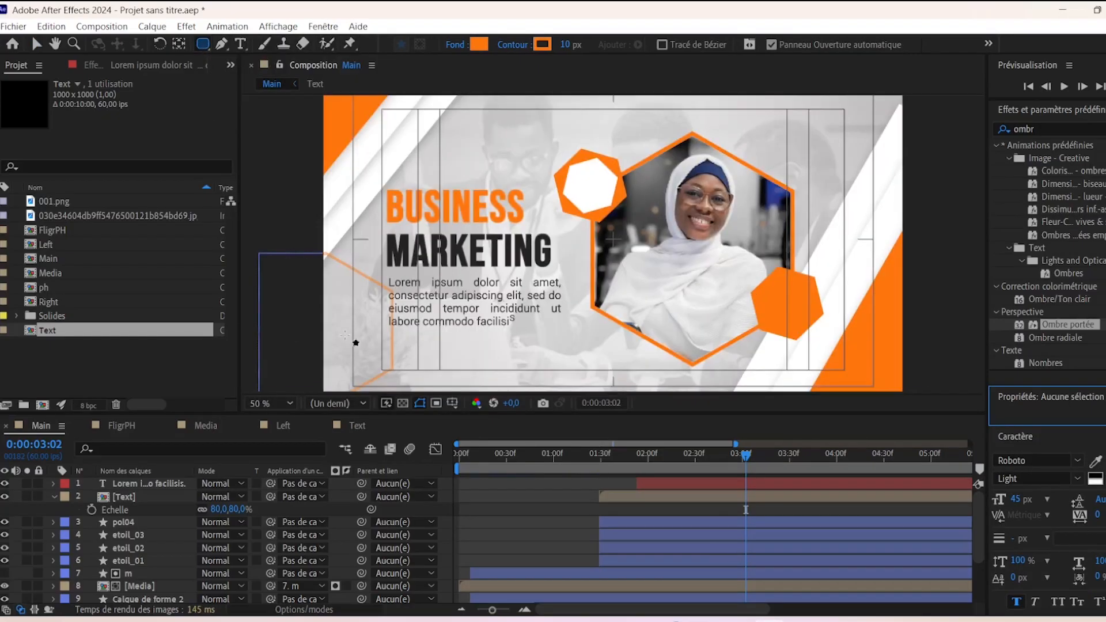
drag(386, 333, 562, 363)
click(455, 45)
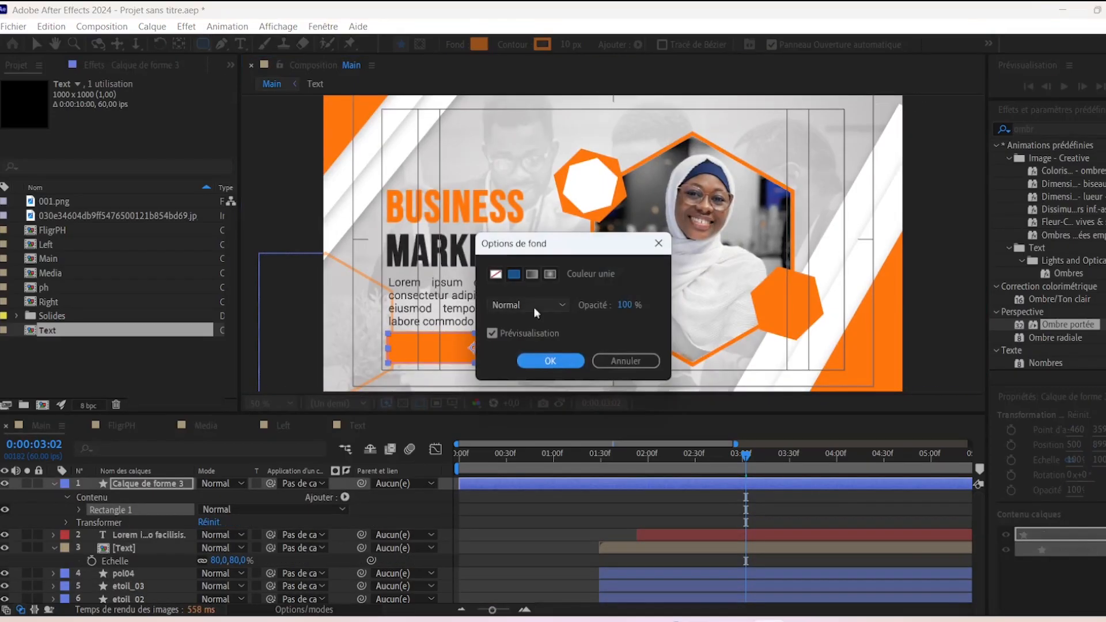
click(497, 276)
click(550, 360)
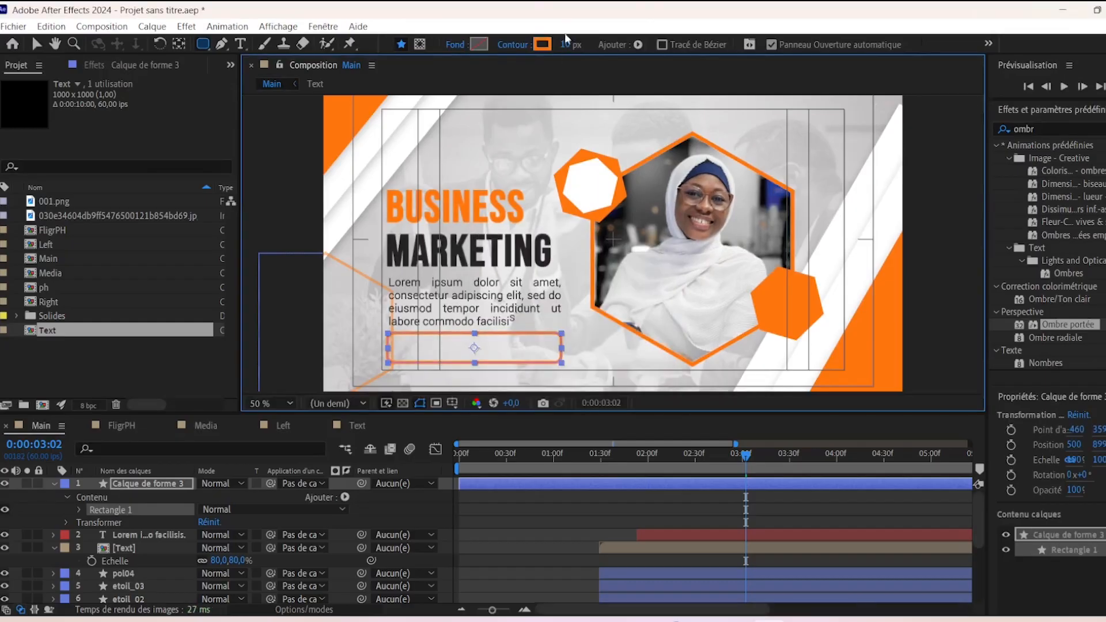
click(35, 46)
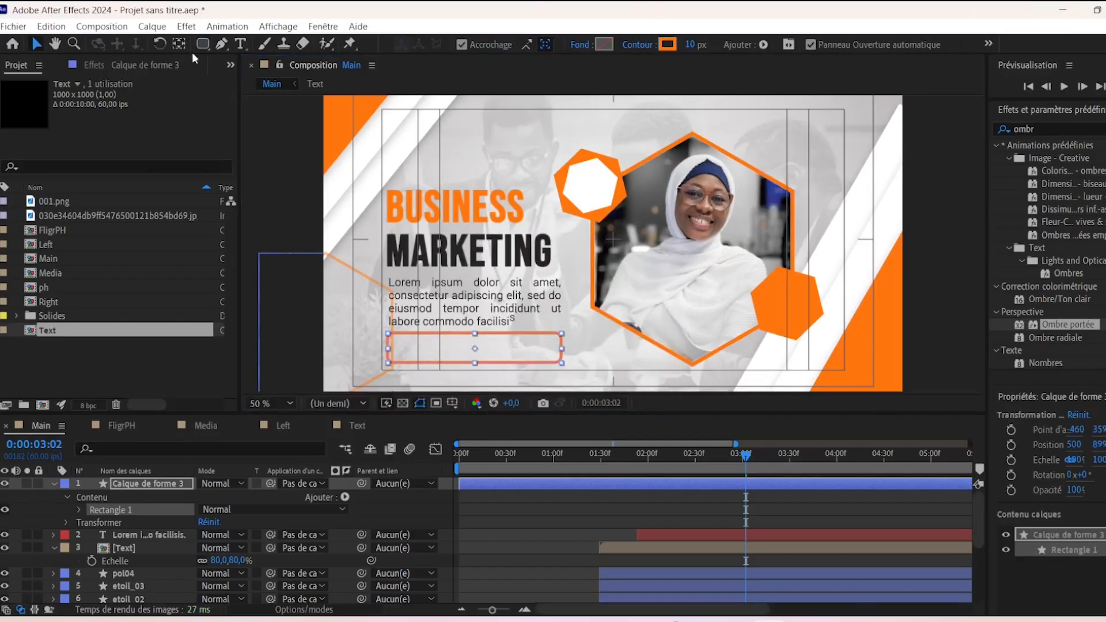
click(178, 44)
key(comma)
key(comma)
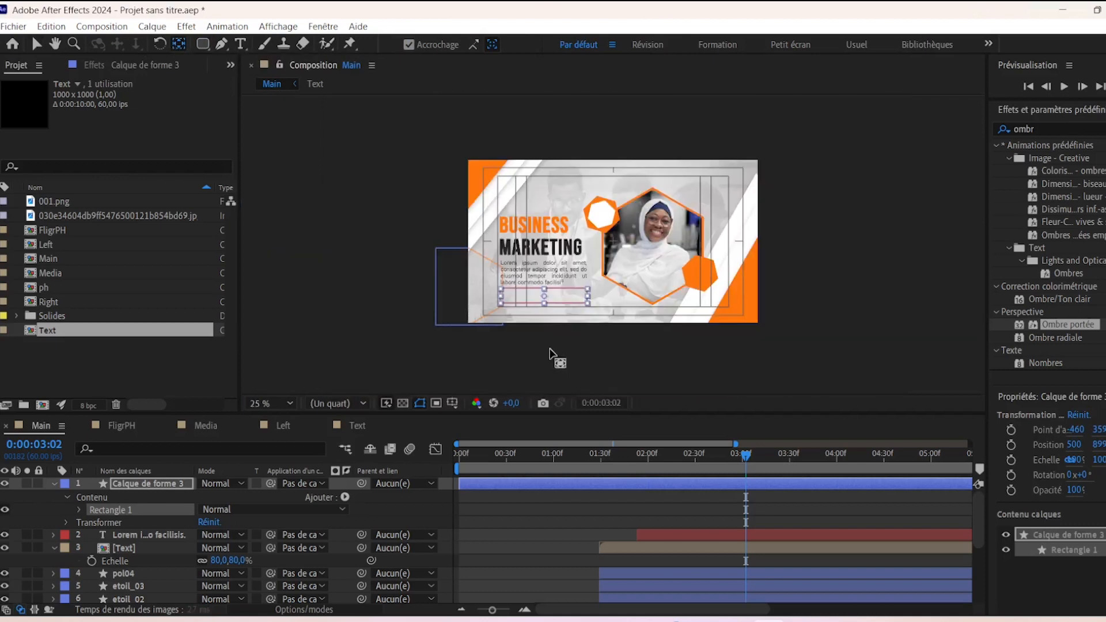
- Rename the new outlined shape layer to 'cadre'
click(135, 484)
key(Return)
text(cadre)
key(Return)
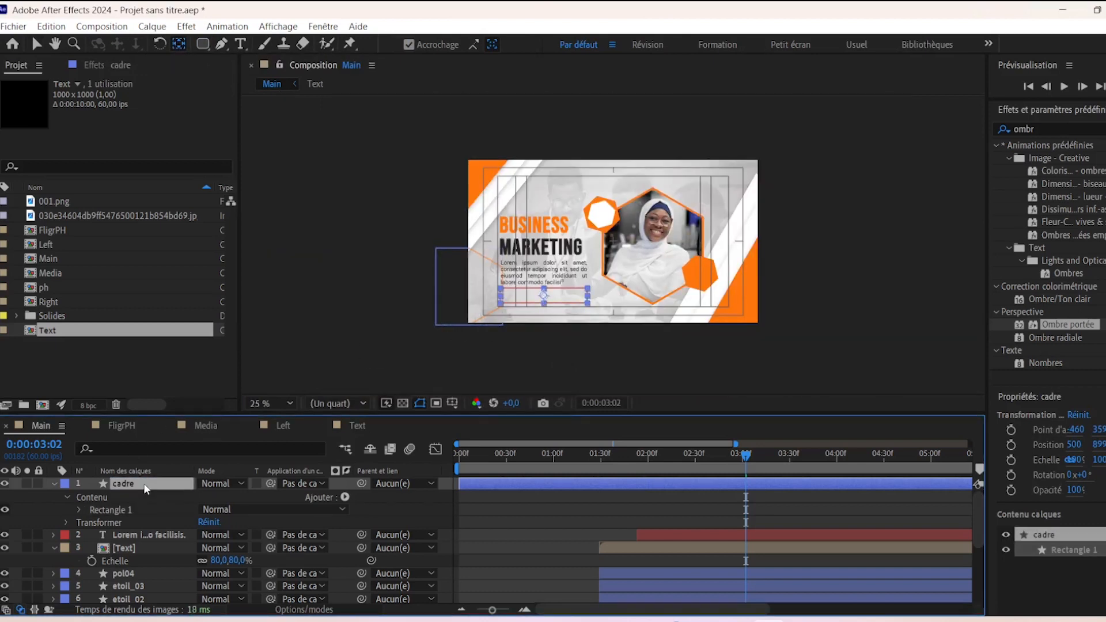
- Add Réduire les tracés to cadre and keyframe Fin from 0:00 to 100% at 01:29
click(345, 497)
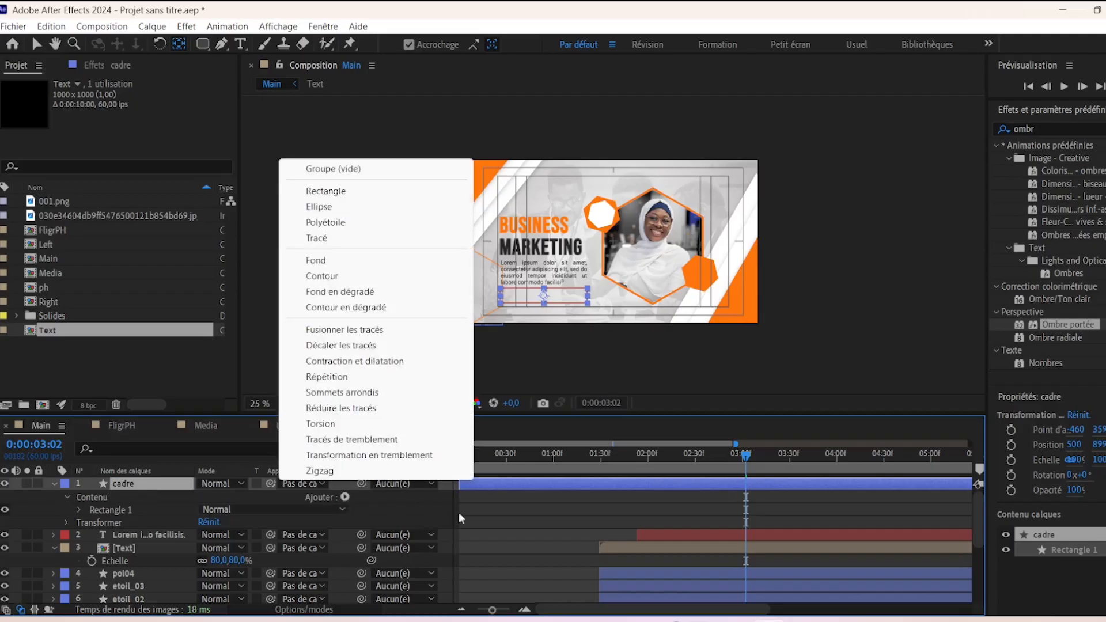
click(357, 409)
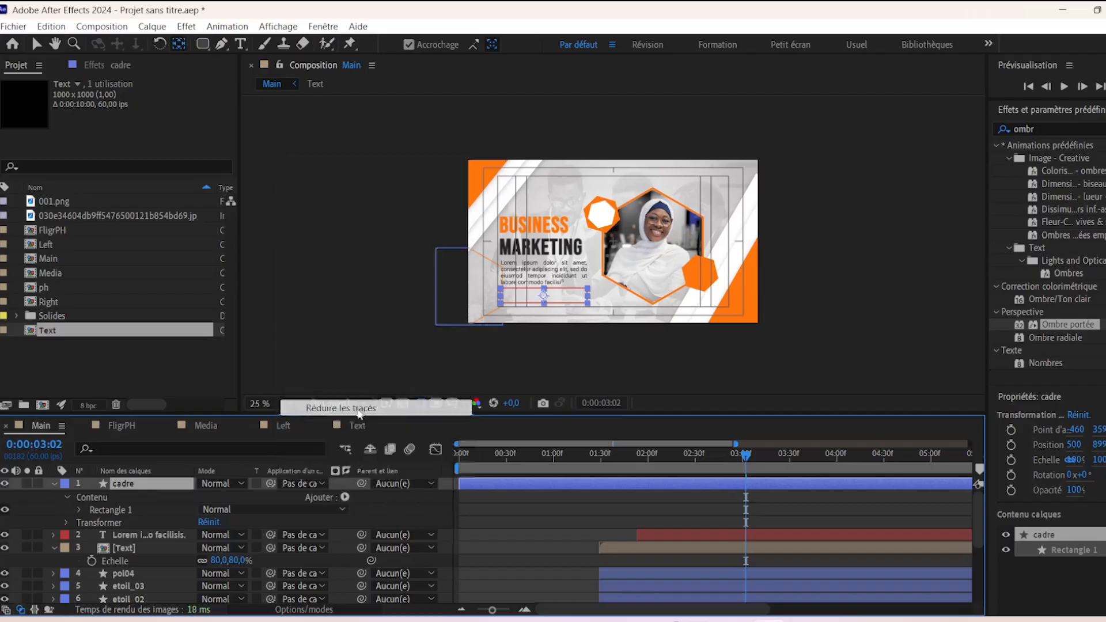
click(79, 522)
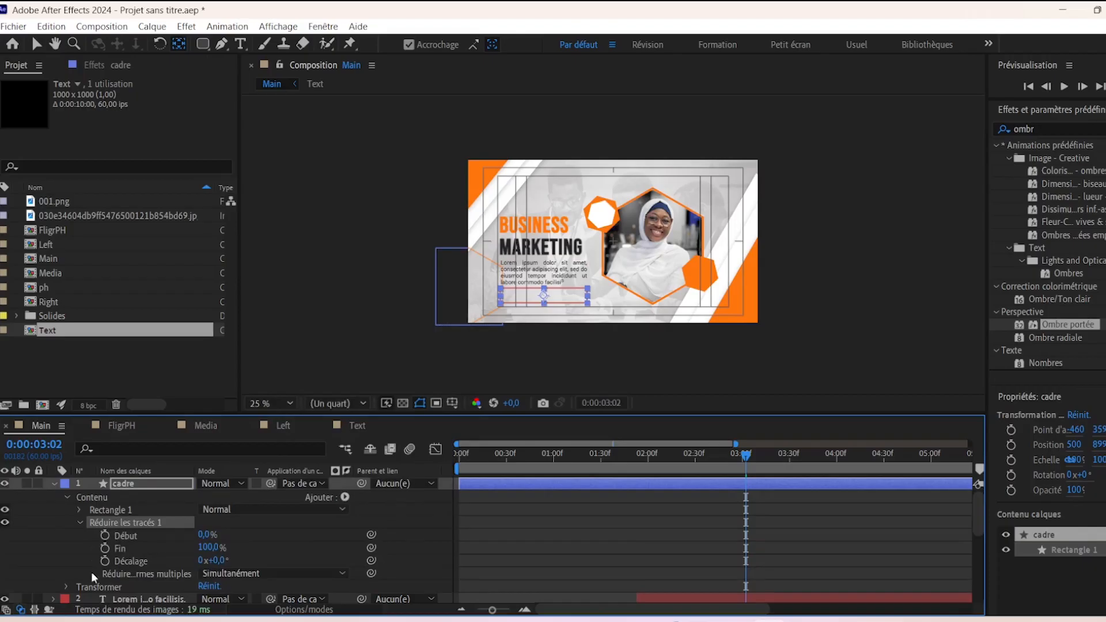
mouse_move(204, 538)
mouse_down()
mouse_move(233, 533)
mouse_move(112, 553)
mouse_up()
key(Home)
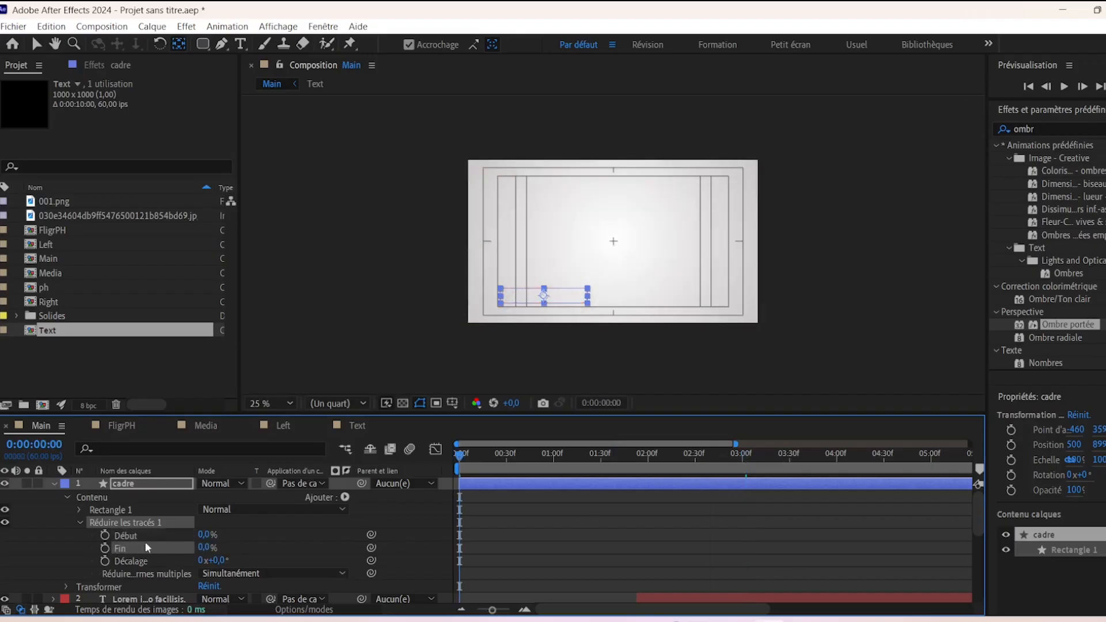
click(105, 548)
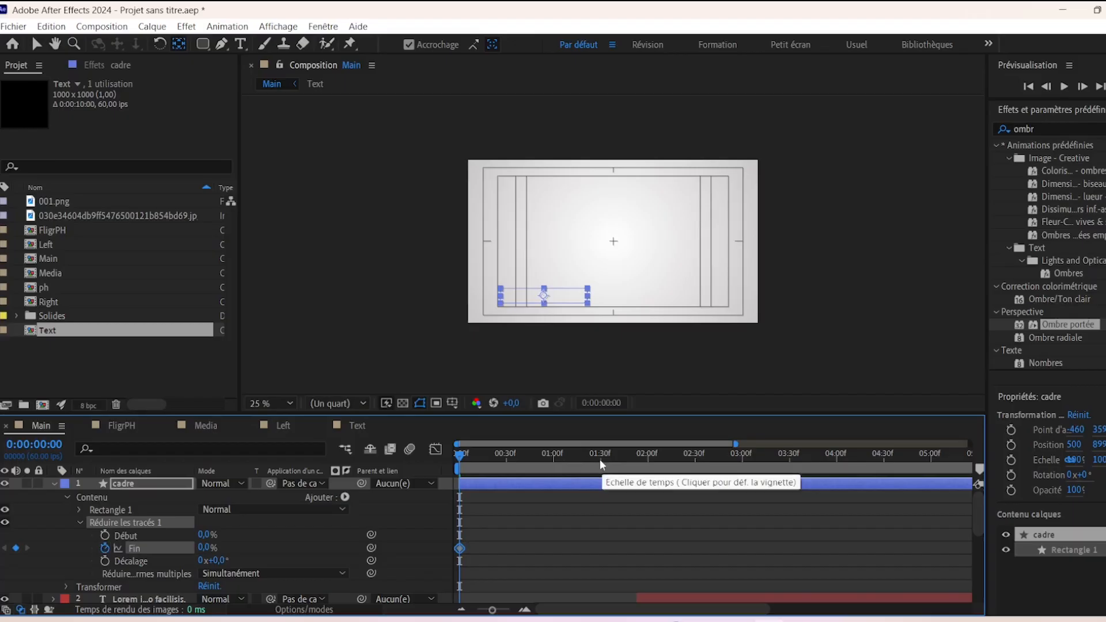
click(600, 457)
click(206, 548)
text(100)
key(Return)
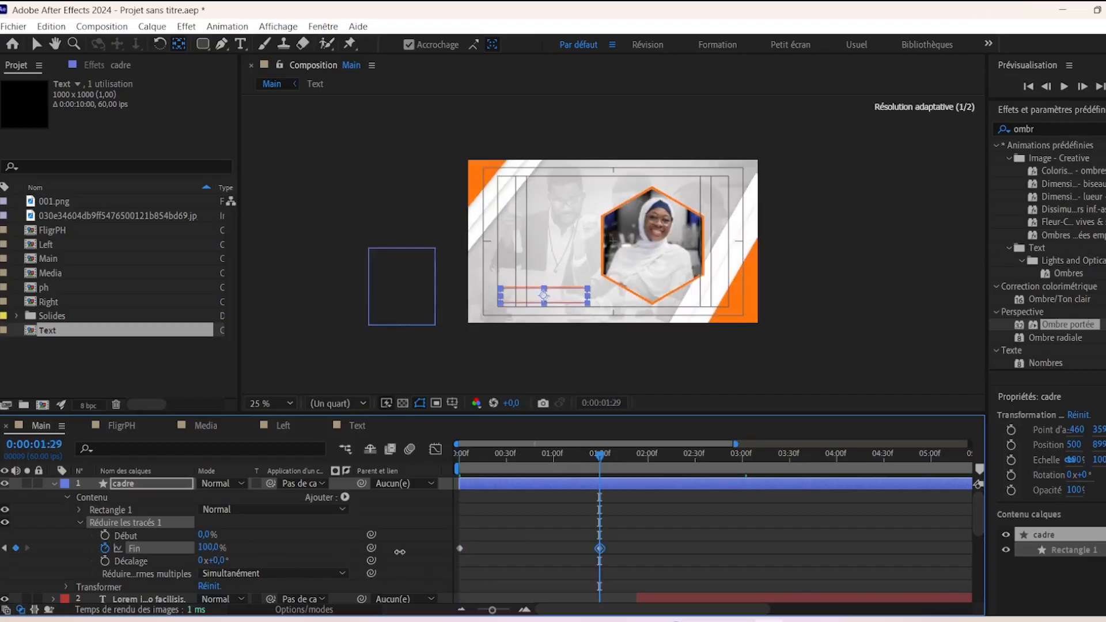
- Ease the Fin keyframes so the outline draws fast, then slows down
click(474, 578)
click(601, 548)
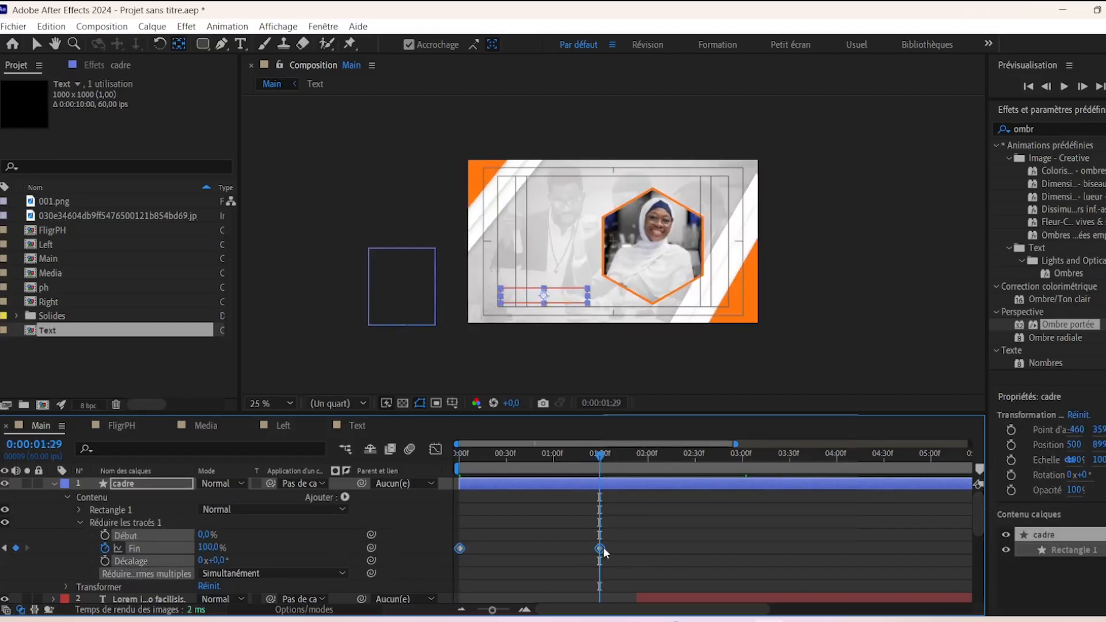
right_click(604, 547)
right_click(599, 548)
mouse_move(666, 538)
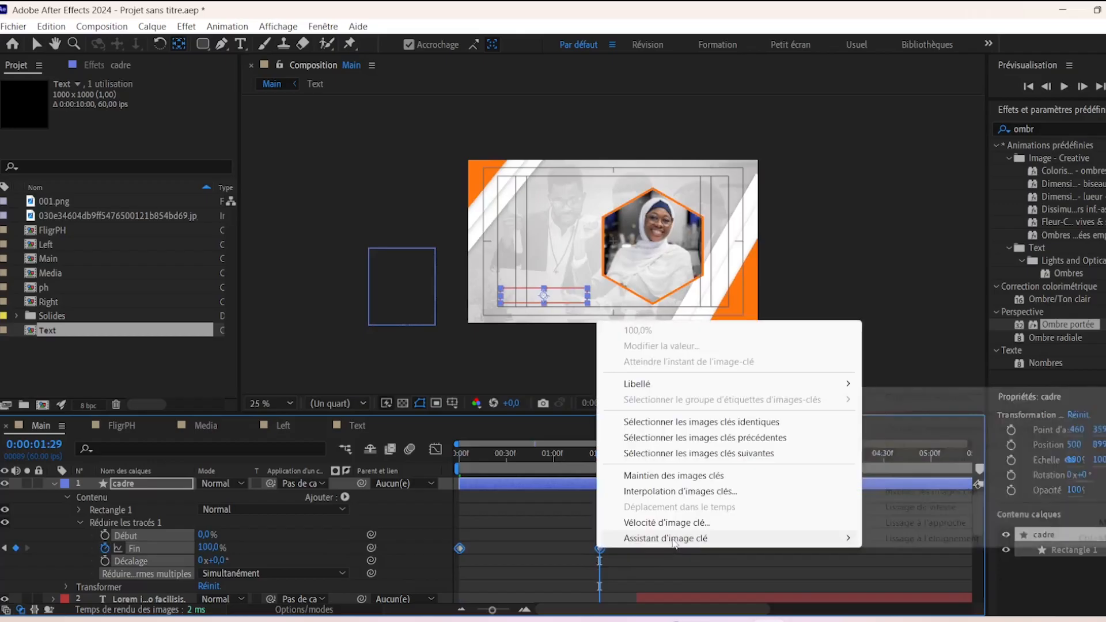
click(921, 507)
click(436, 450)
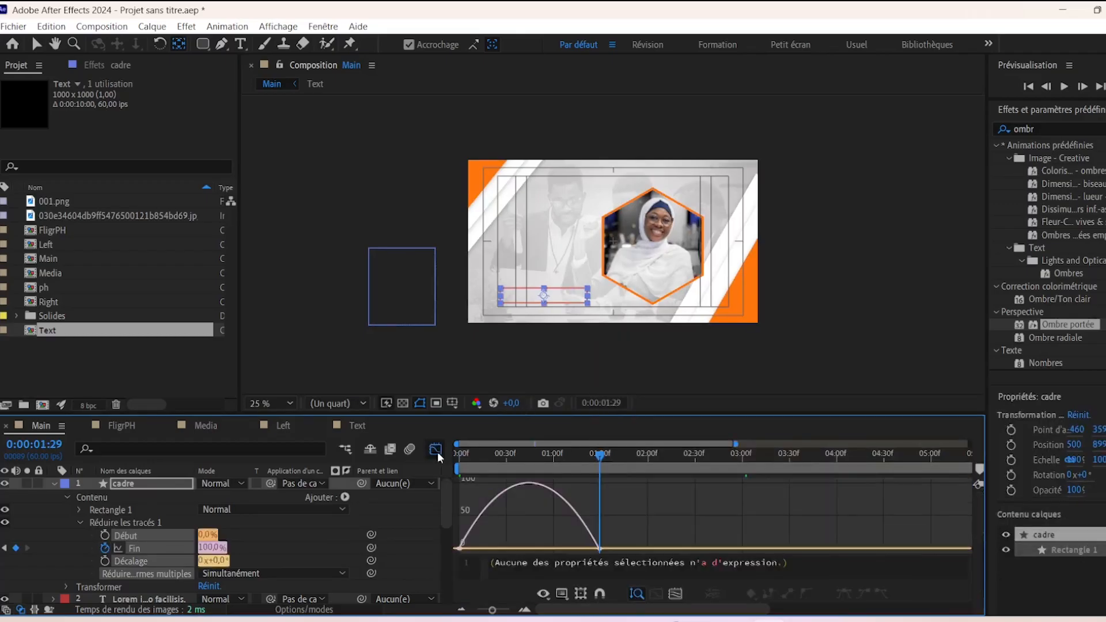
drag(576, 549, 511, 551)
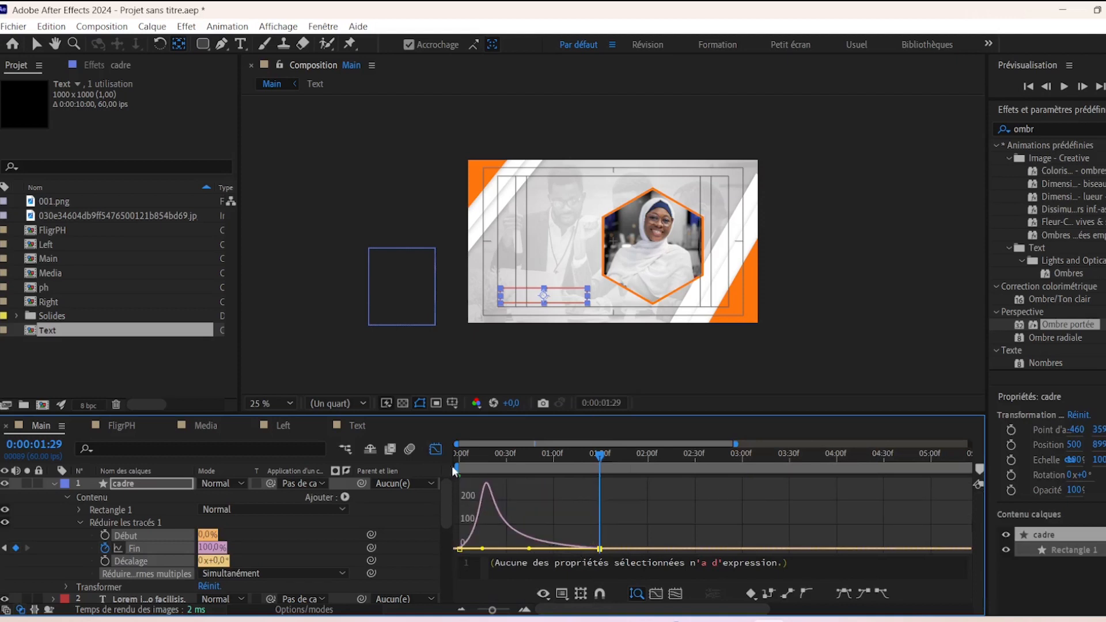
click(436, 449)
- Move the cadre layer to start at the current time and preview the title animation
click(52, 483)
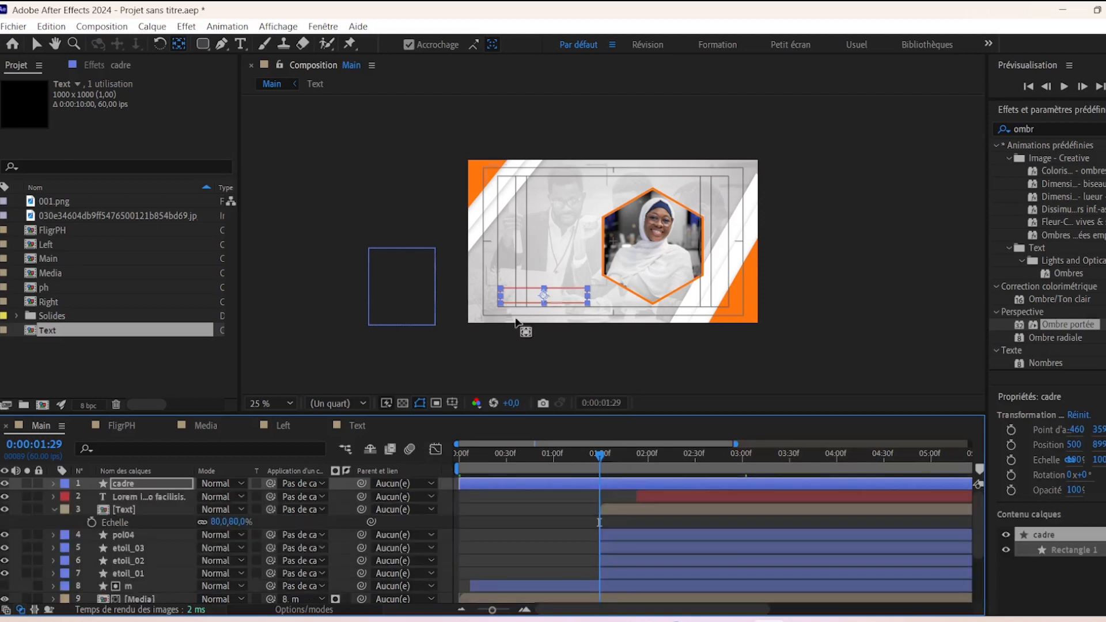
key(v)
mouse_move(500, 479)
mouse_down()
mouse_move(657, 483)
mouse_move(628, 480)
mouse_up()
key(space)
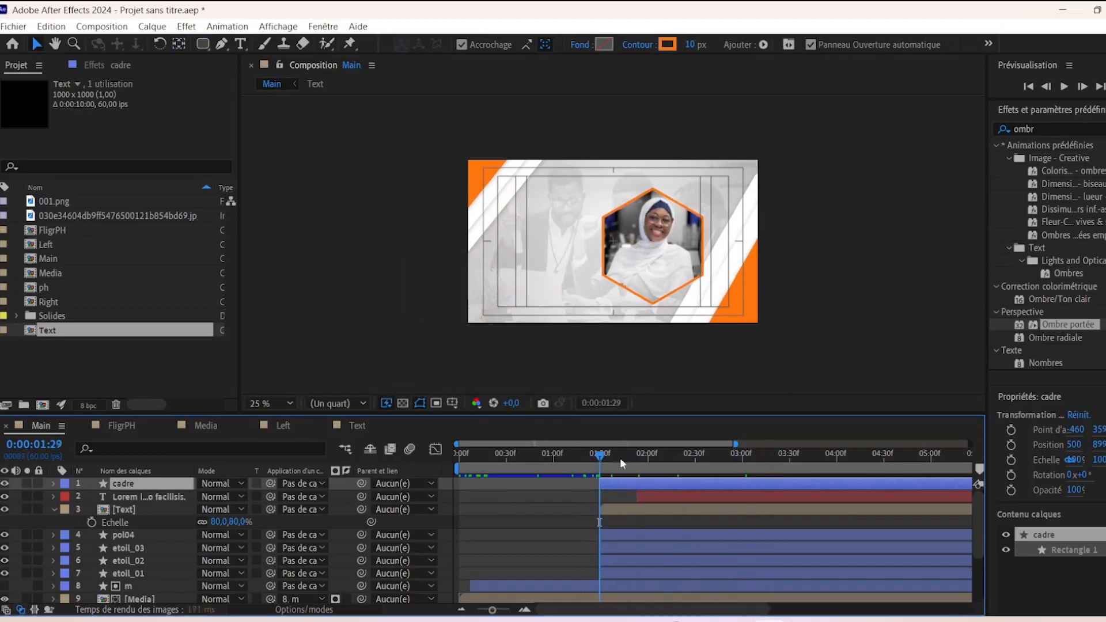
key(space)
- Nudge the orange box with the arrow keys to sit just under the paragraph, zooming in to check
drag(617, 453, 733, 453)
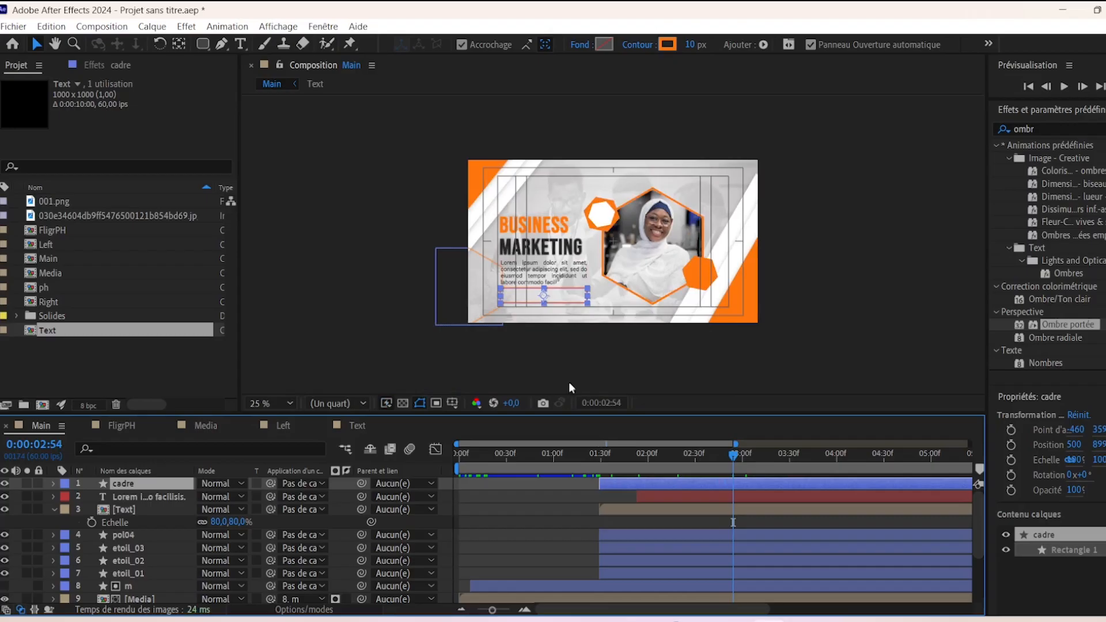
key(Down)
key(Down)
key(Down)
key(Down)
key(Down)
key(Down)
key(Down)
key(Down)
key(Down)
key(Down)
key(Down)
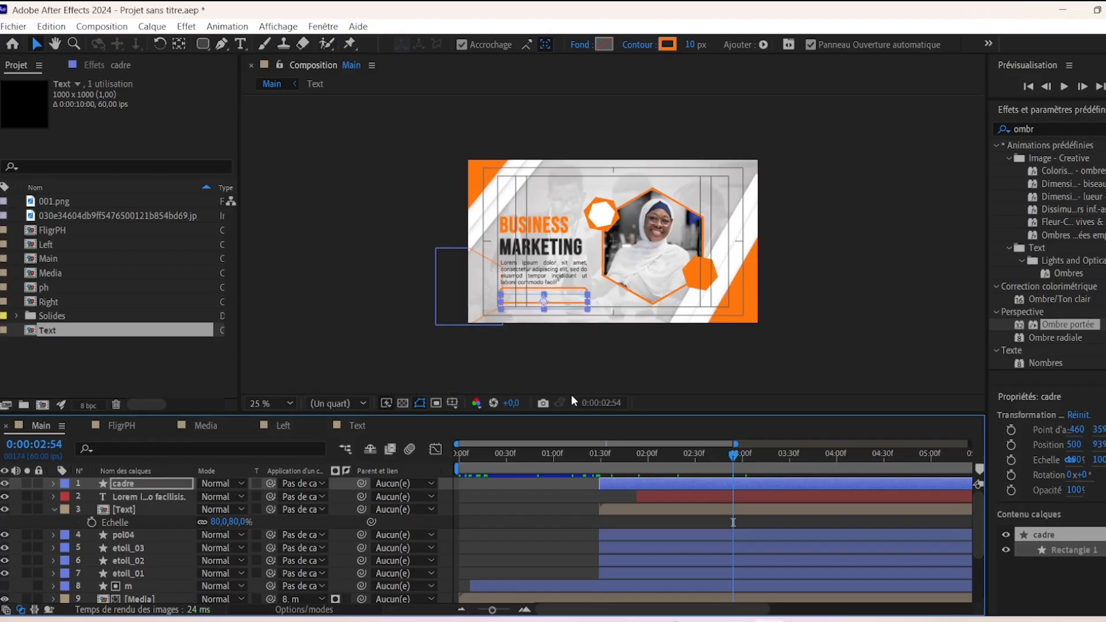
click(541, 365)
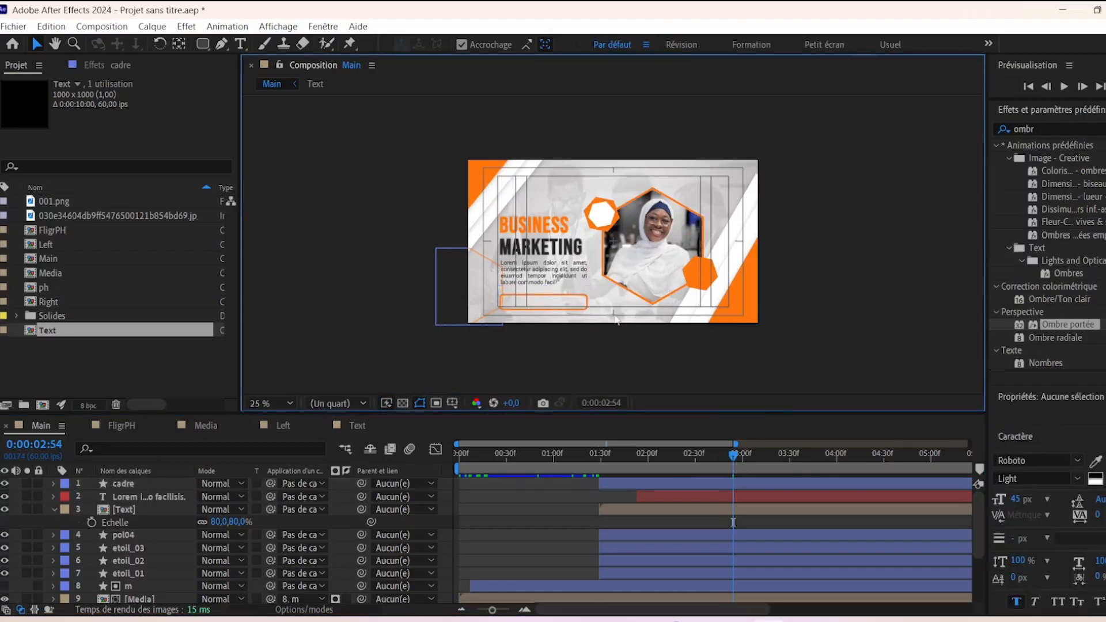
click(578, 298)
key(Up)
click(596, 362)
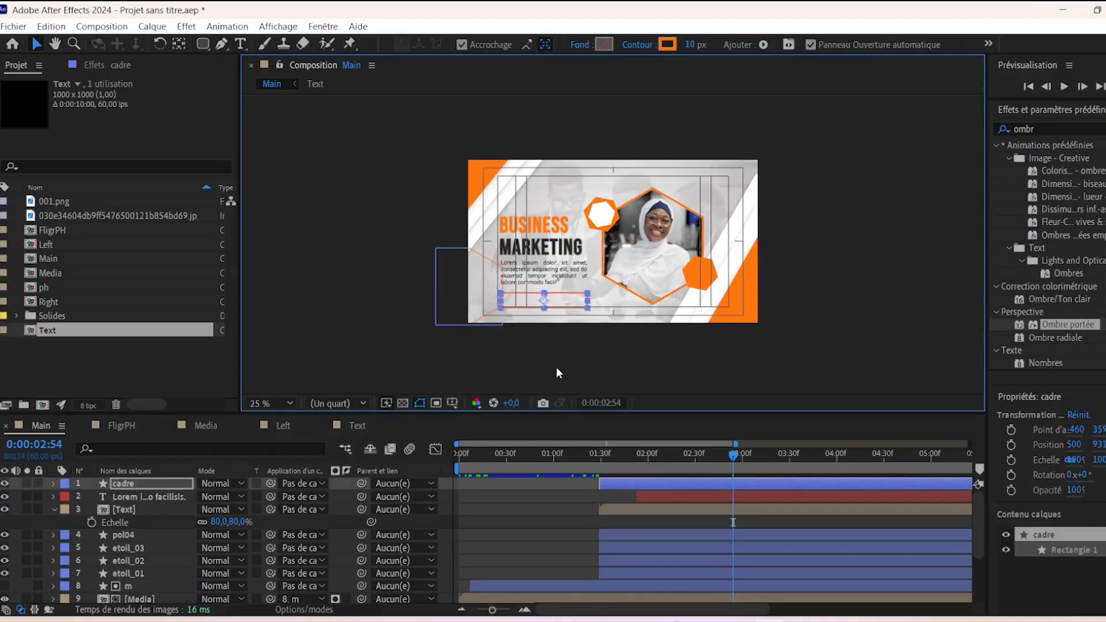
key(period)
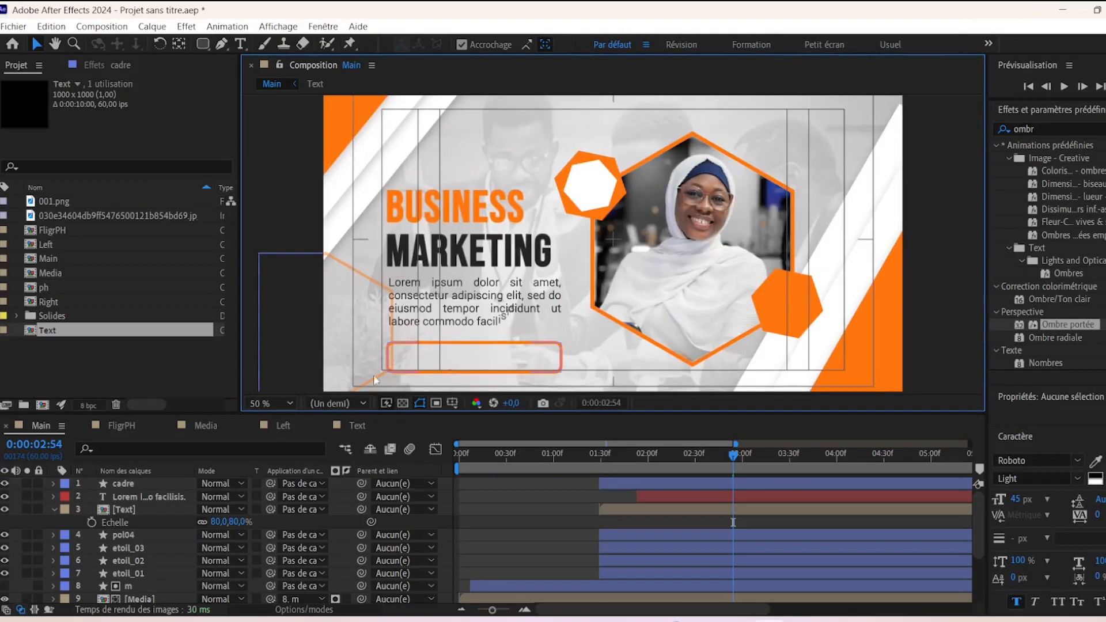
key(comma)
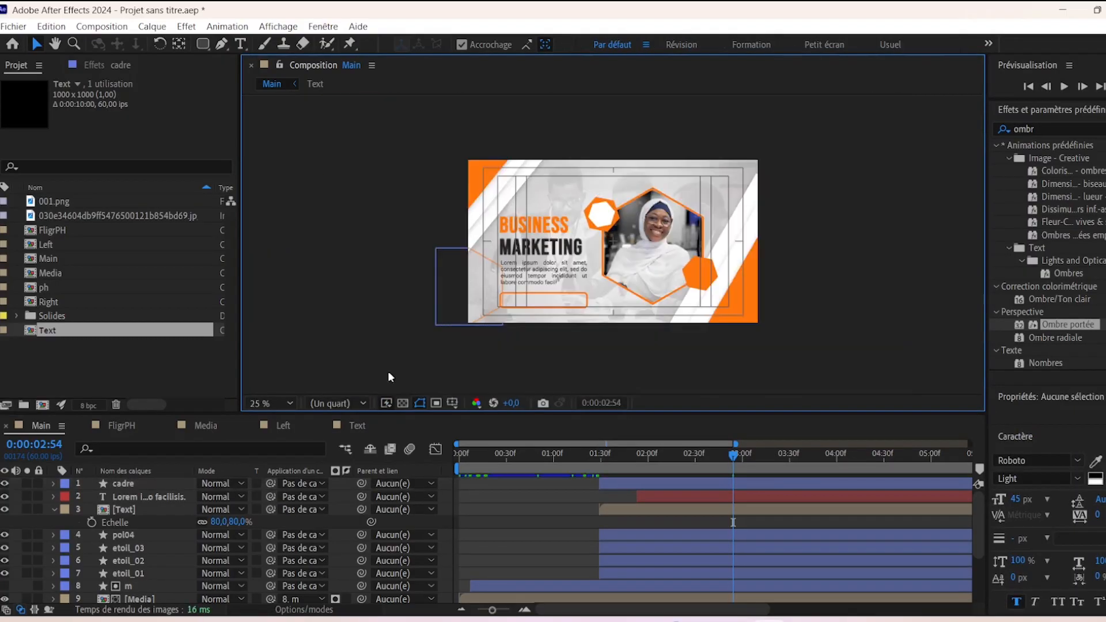
- Create a new 500×100 composition named 'abon'
click(42, 406)
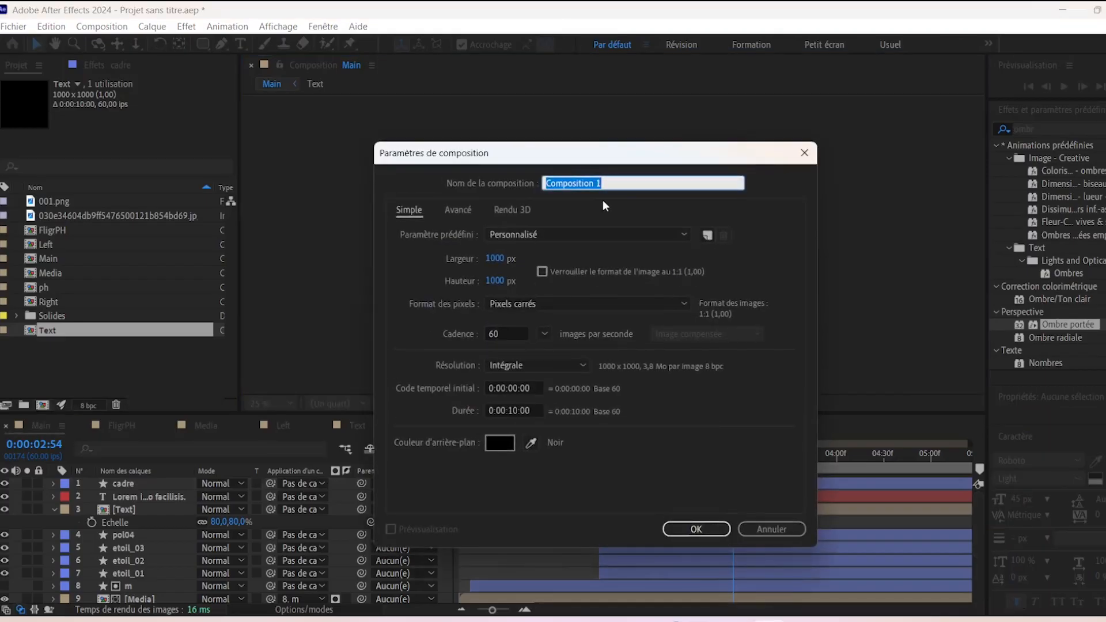
text(abon)
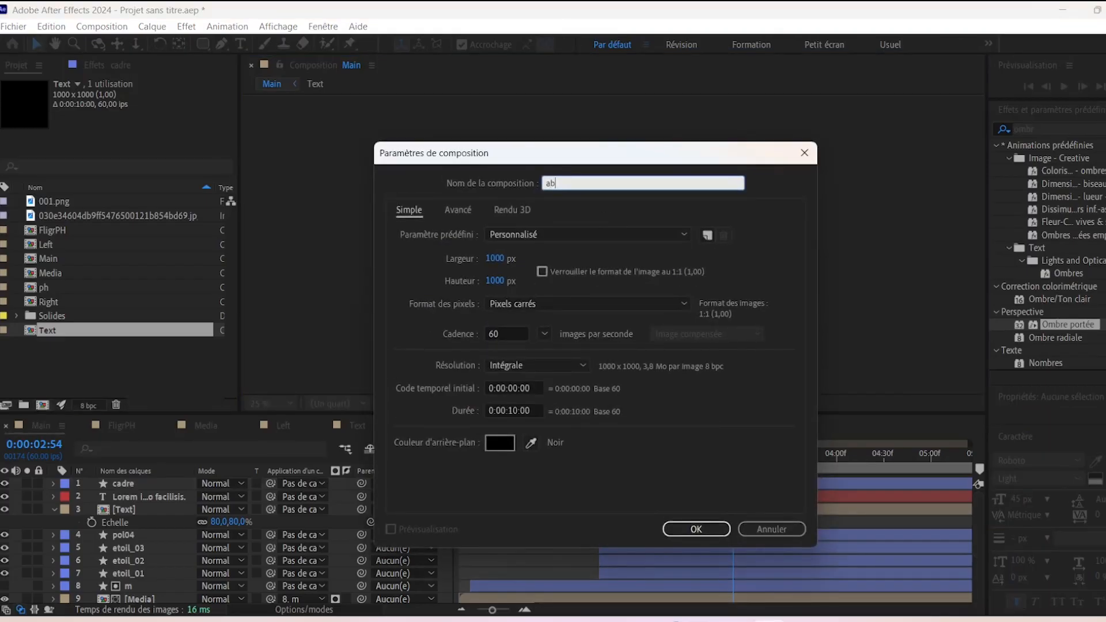
click(494, 259)
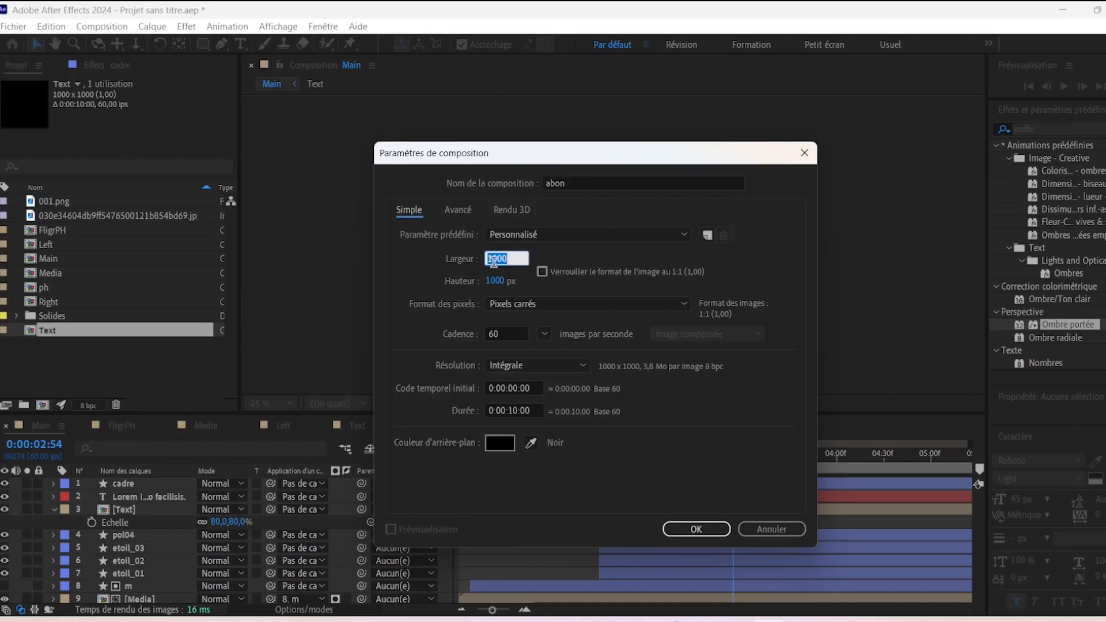
text(500)
click(494, 281)
text(100)
key(Return)
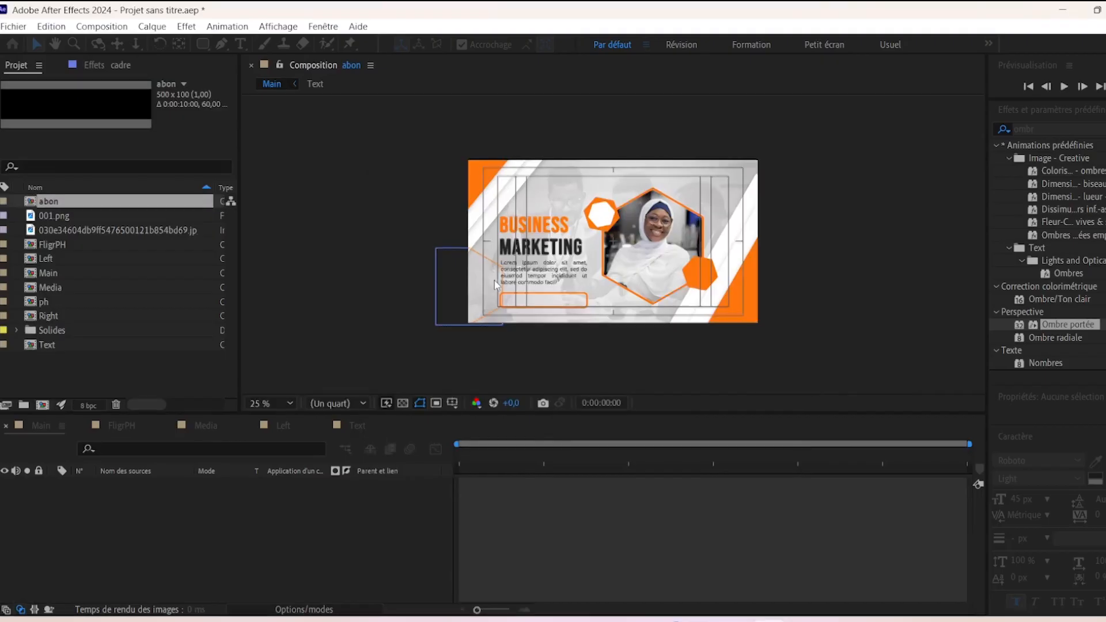
- Add a text layer with the email address and align it in the comp
scroll(672, 224, up, 3)
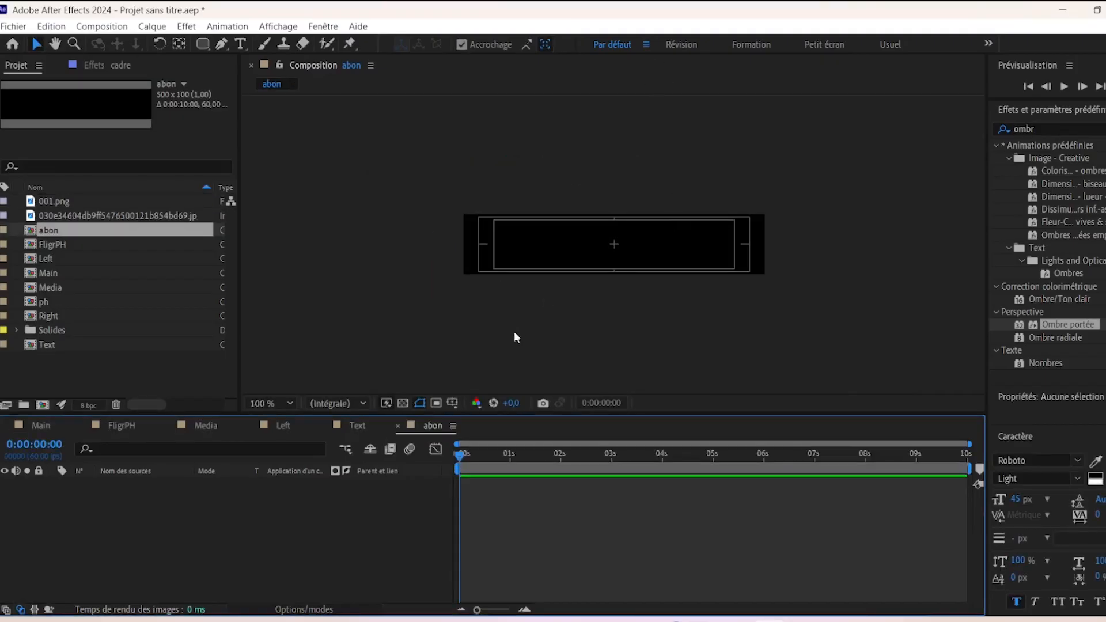
click(241, 45)
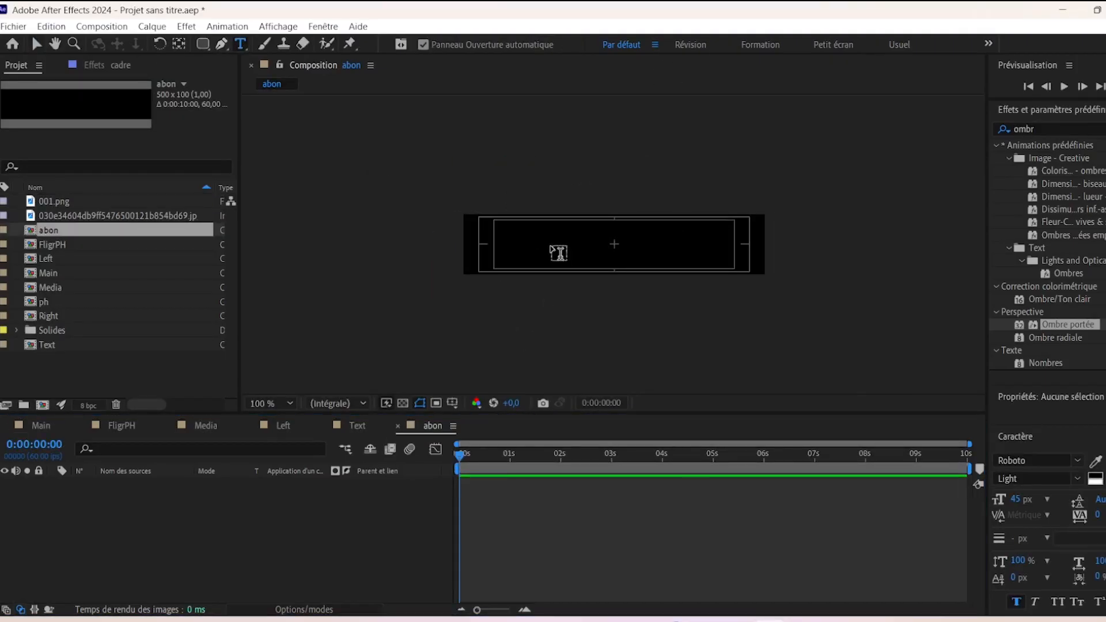
click(548, 245)
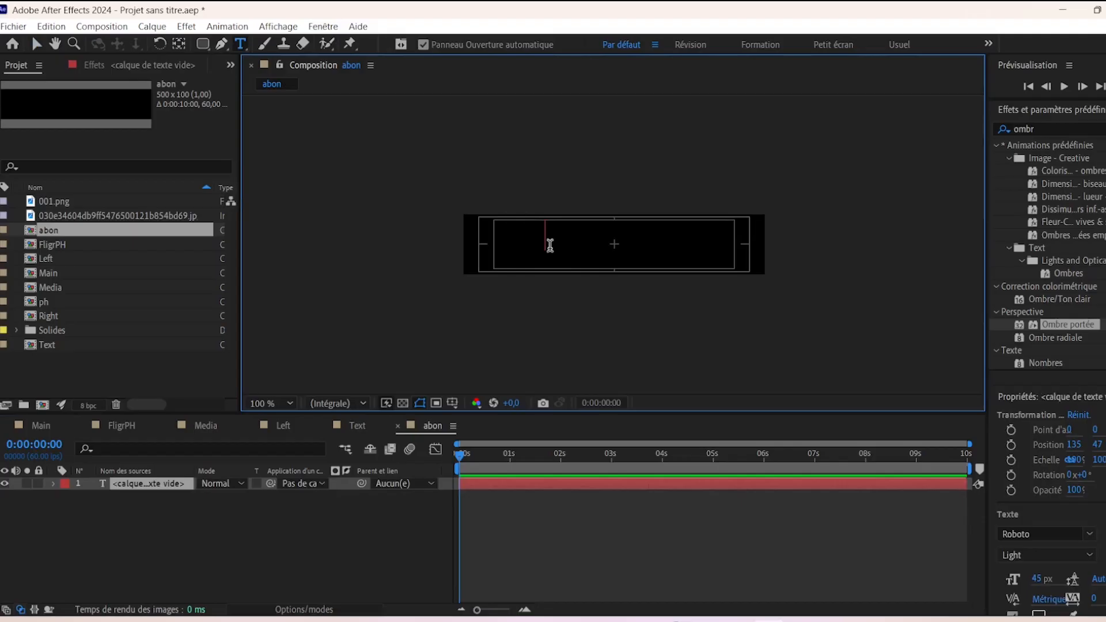
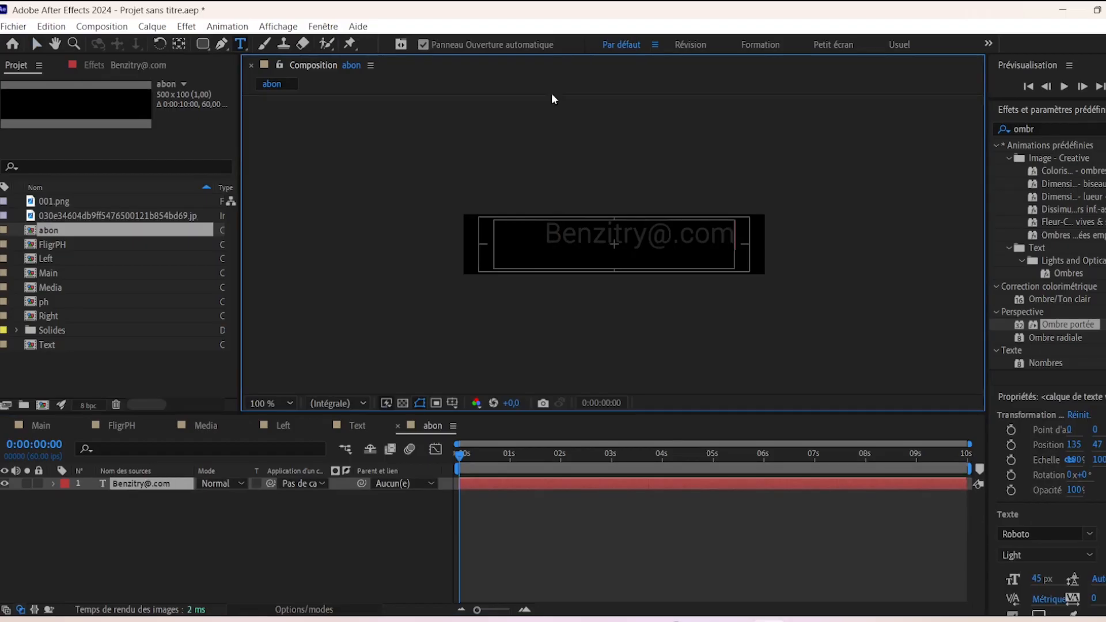
click(37, 45)
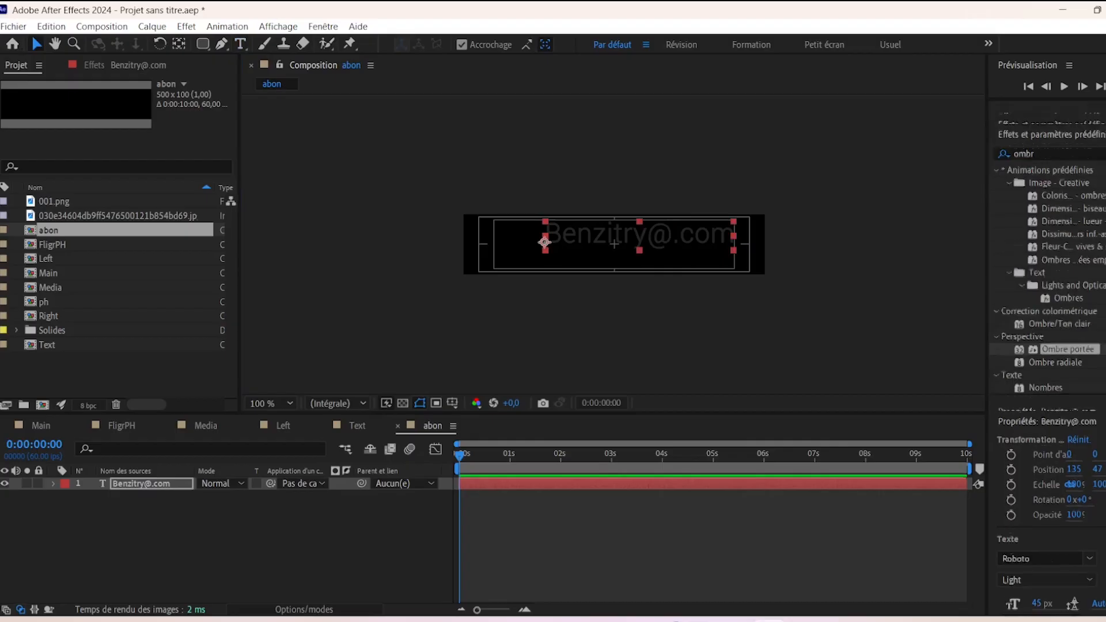
click(1102, 165)
click(1102, 166)
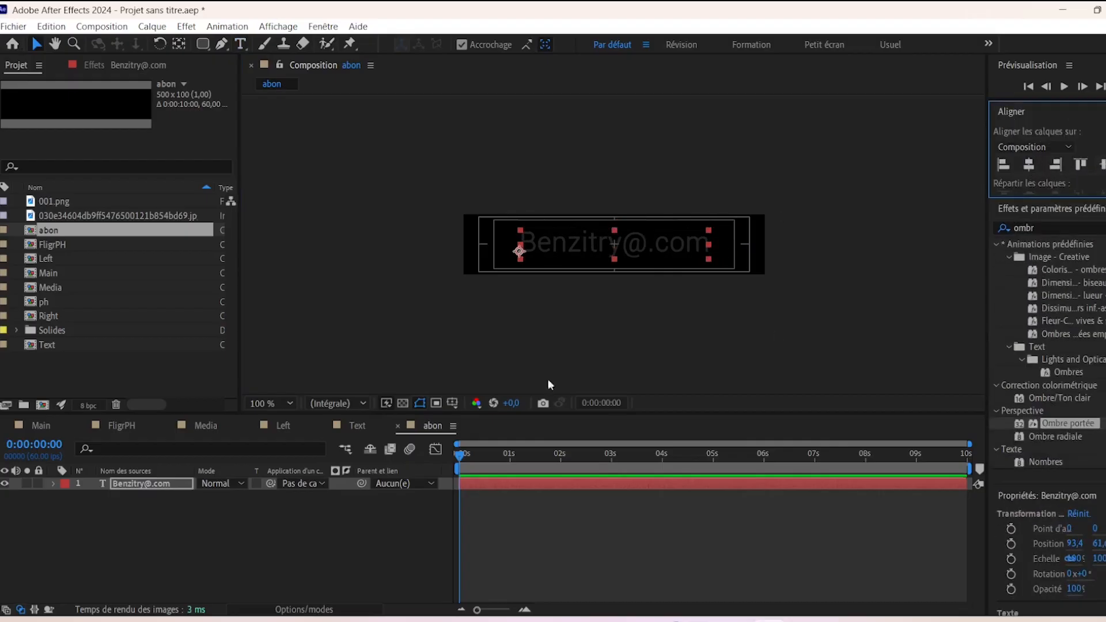
- Set the email text to 55 px and centre it horizontally
scroll(1066, 470, down, 4)
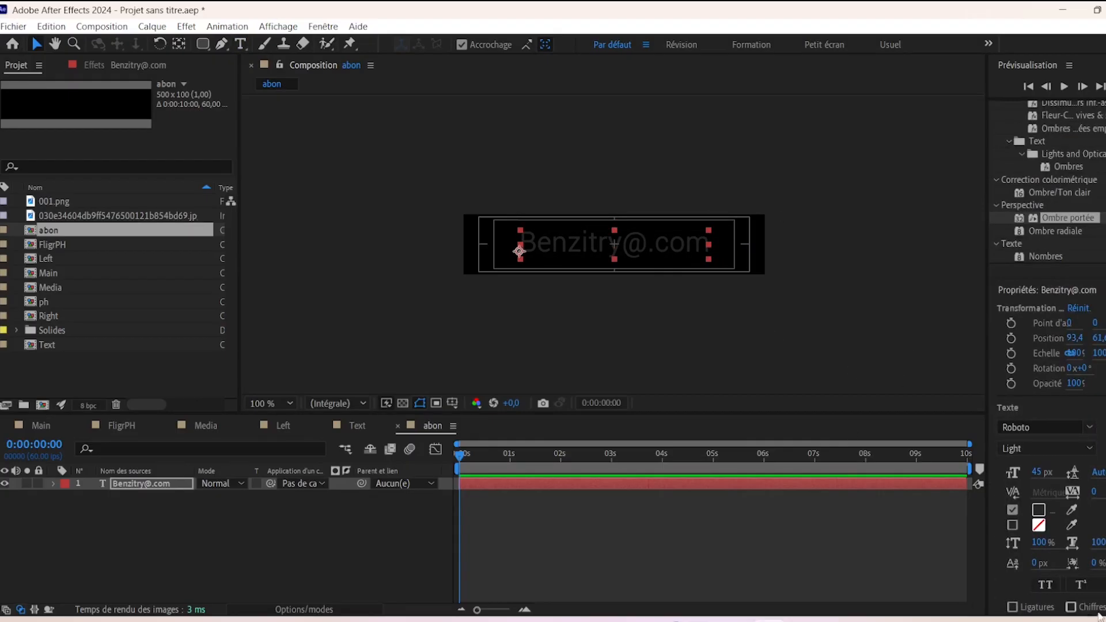
click(1040, 473)
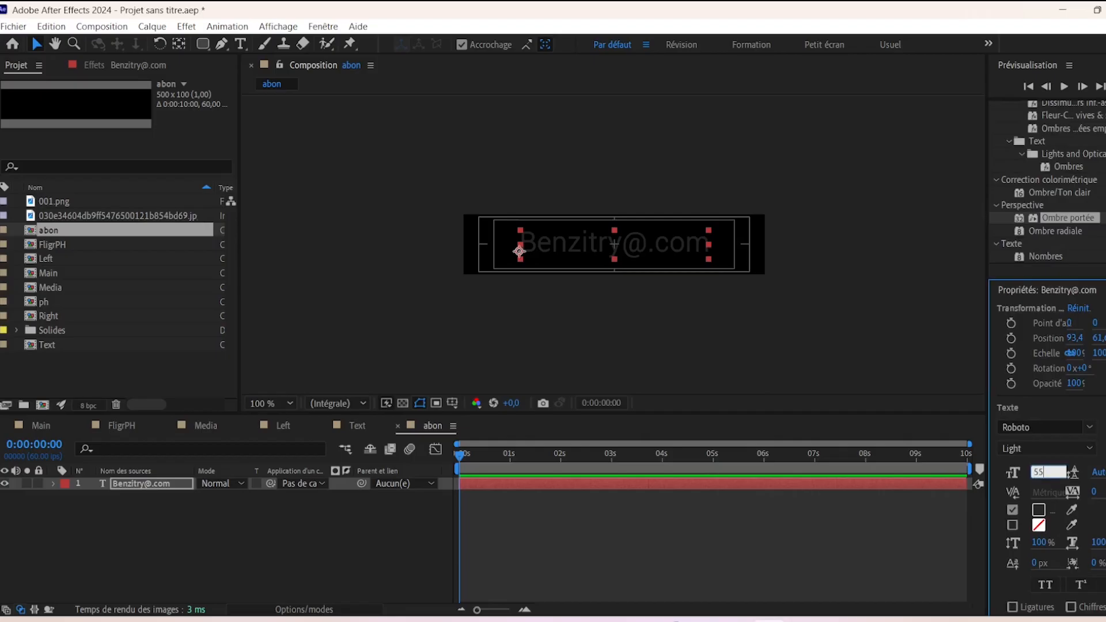
key(Return)
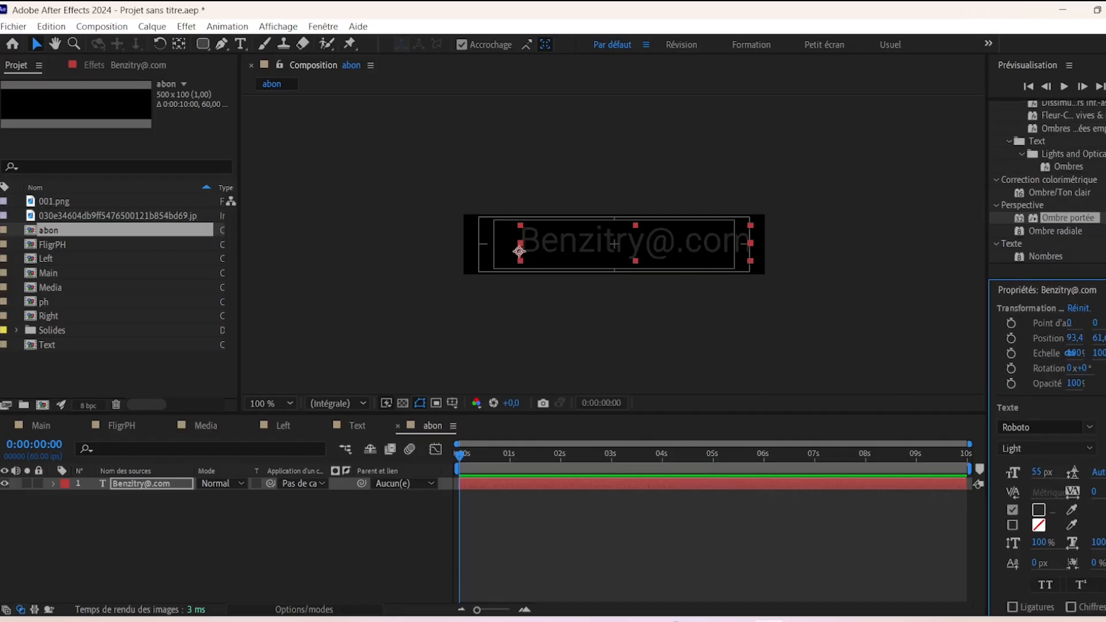
scroll(1046, 403, up, 4)
click(1029, 165)
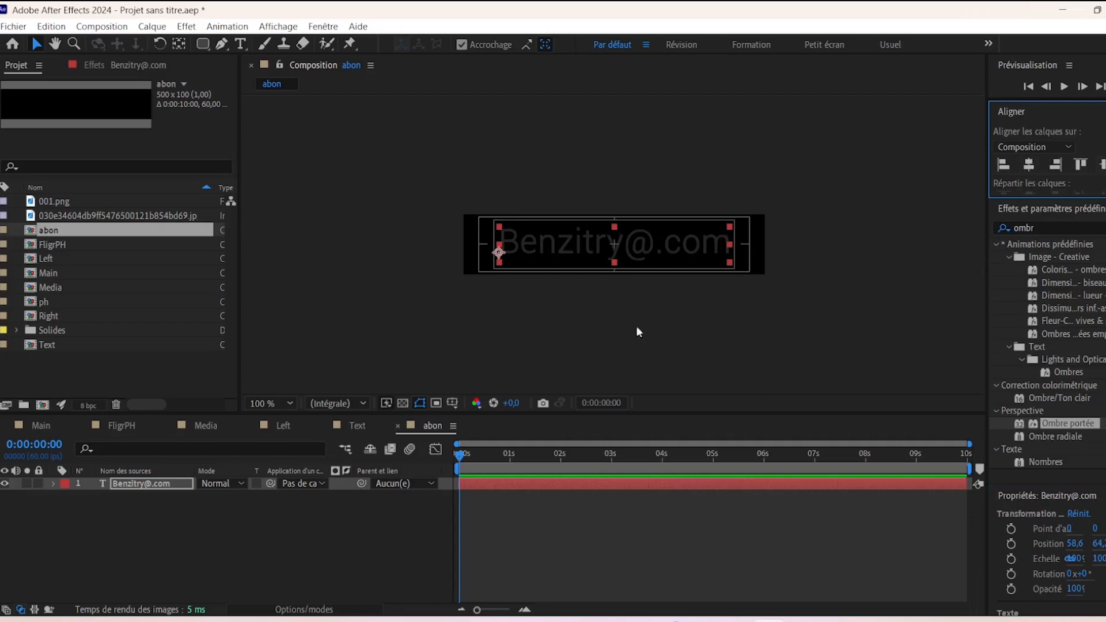
key(comma)
- Switch the email text font to Nexa Extra Light and centre its anchor point
scroll(1046, 346, down, 8)
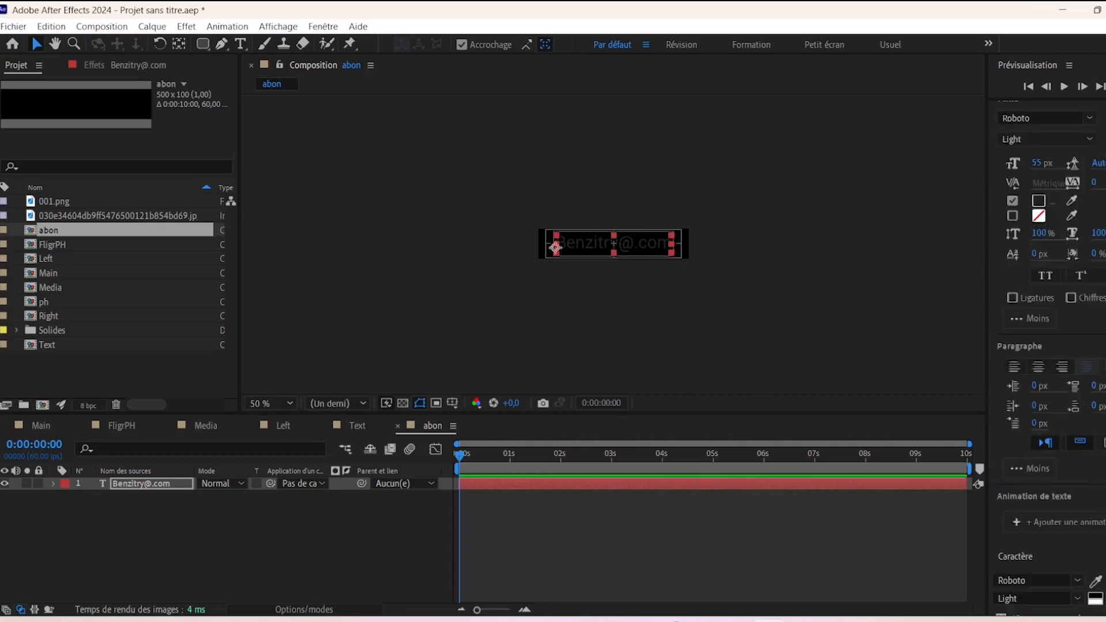
scroll(1046, 346, down, 3)
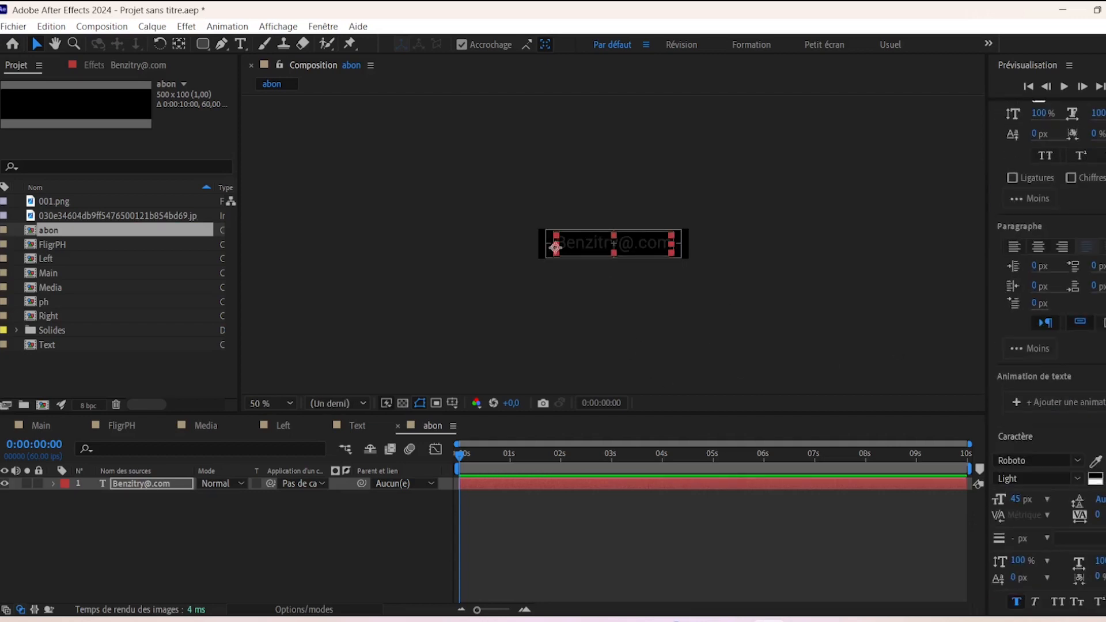
click(1016, 462)
text(nexa)
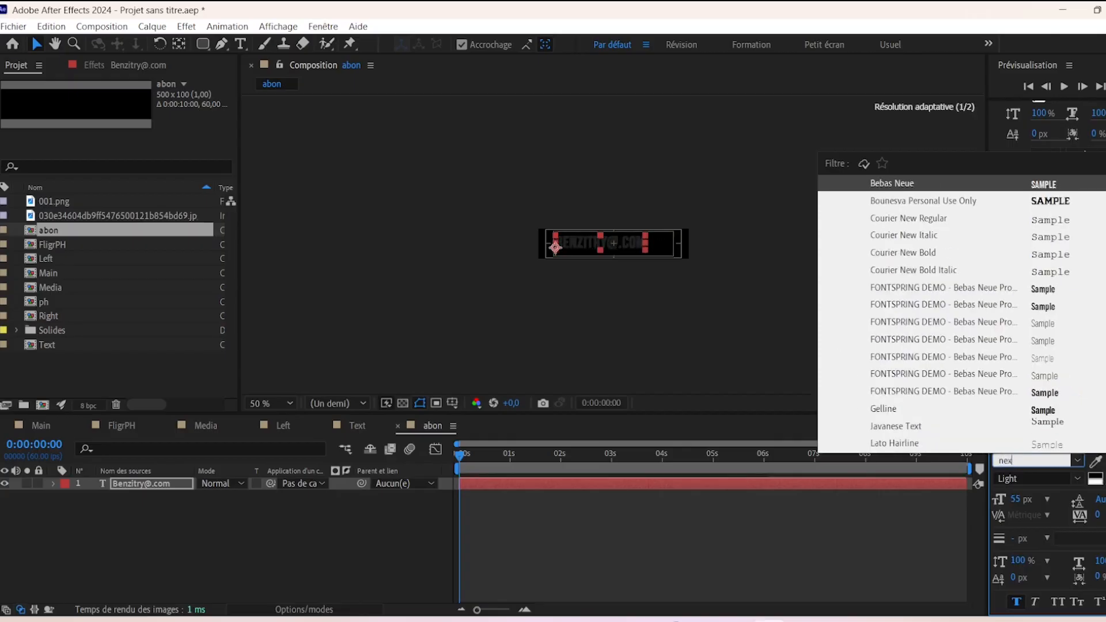
click(917, 185)
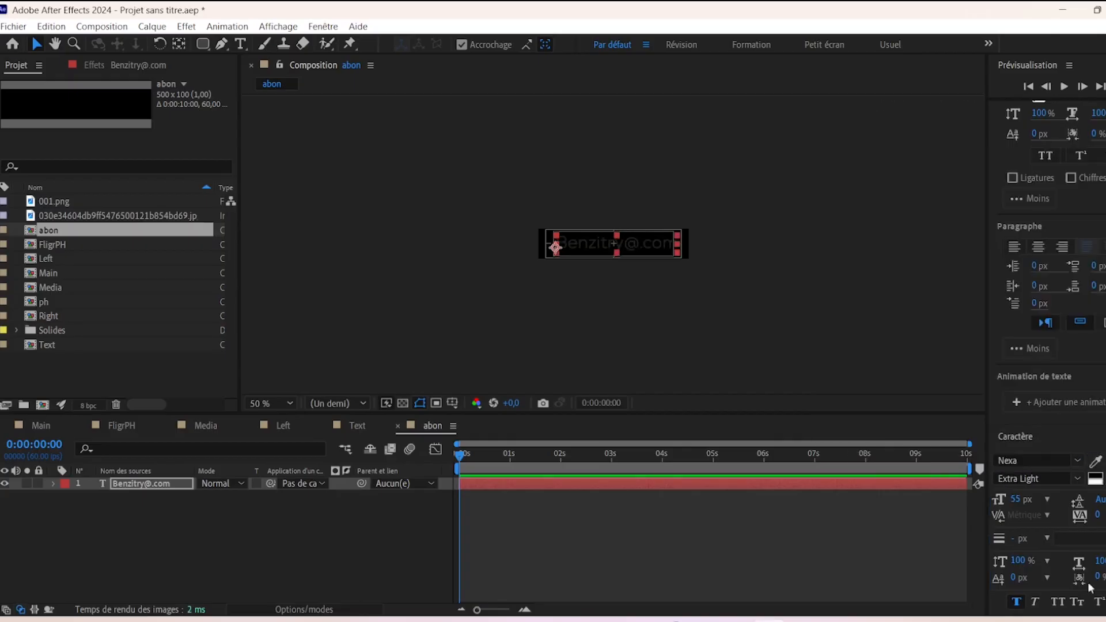
click(589, 289)
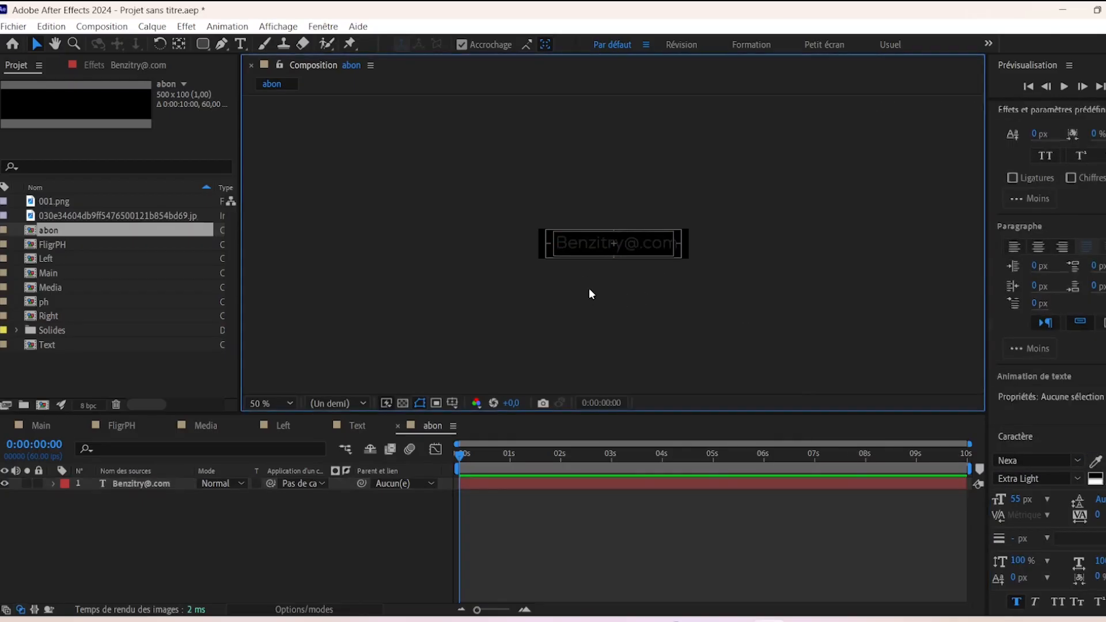
click(587, 248)
key(ctrl+alt+Home)
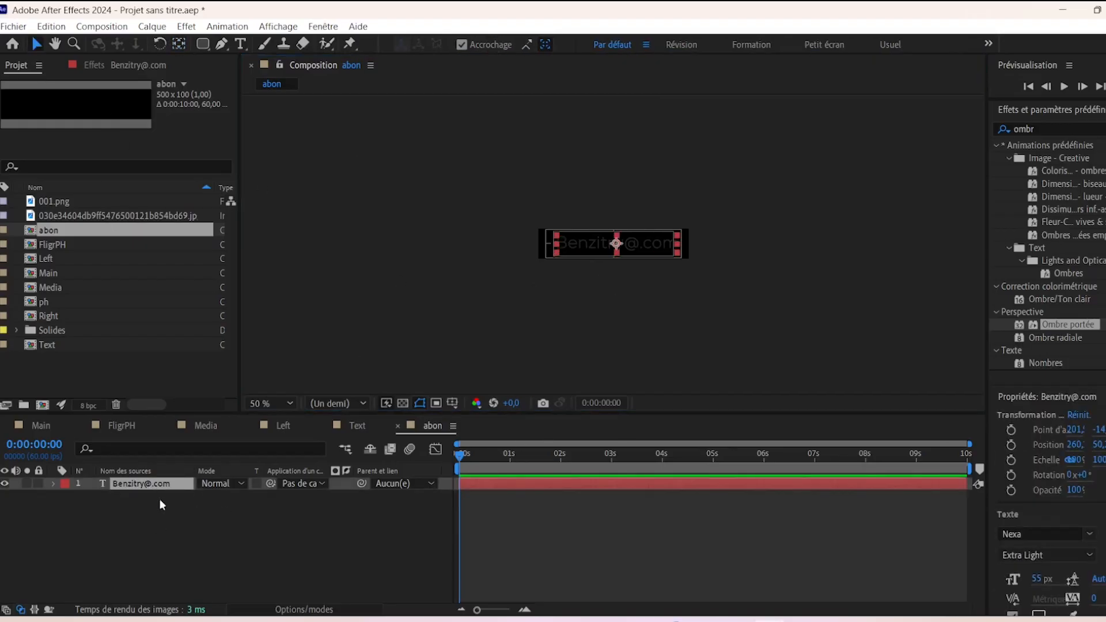
- Keyframe the email text's Position at 2s, with the text moved below the box at 0s
key(p)
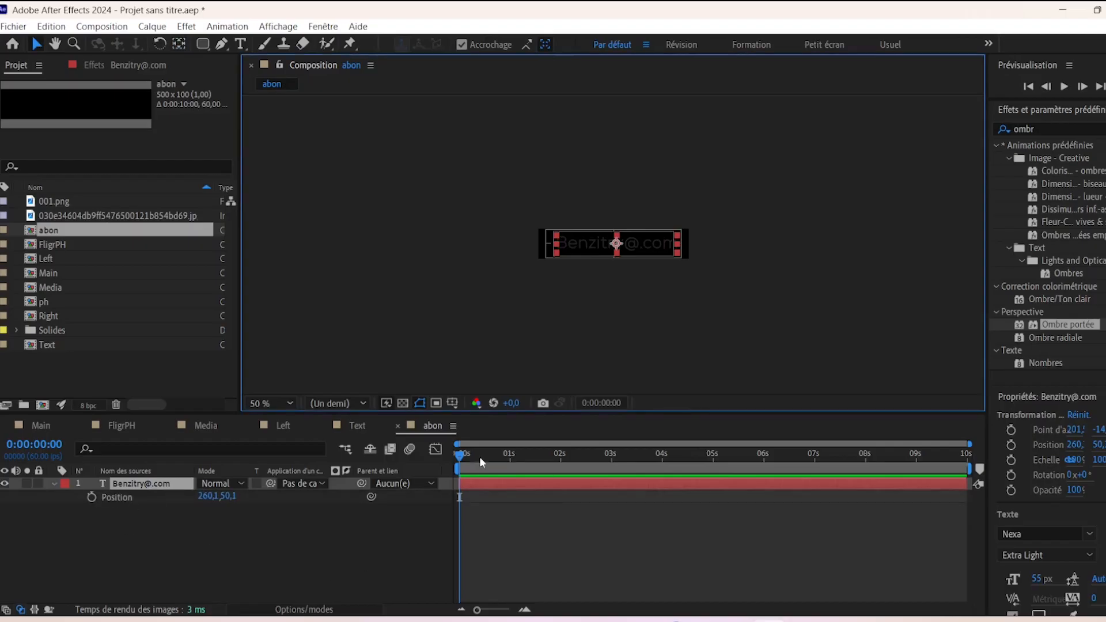
drag(462, 458, 560, 472)
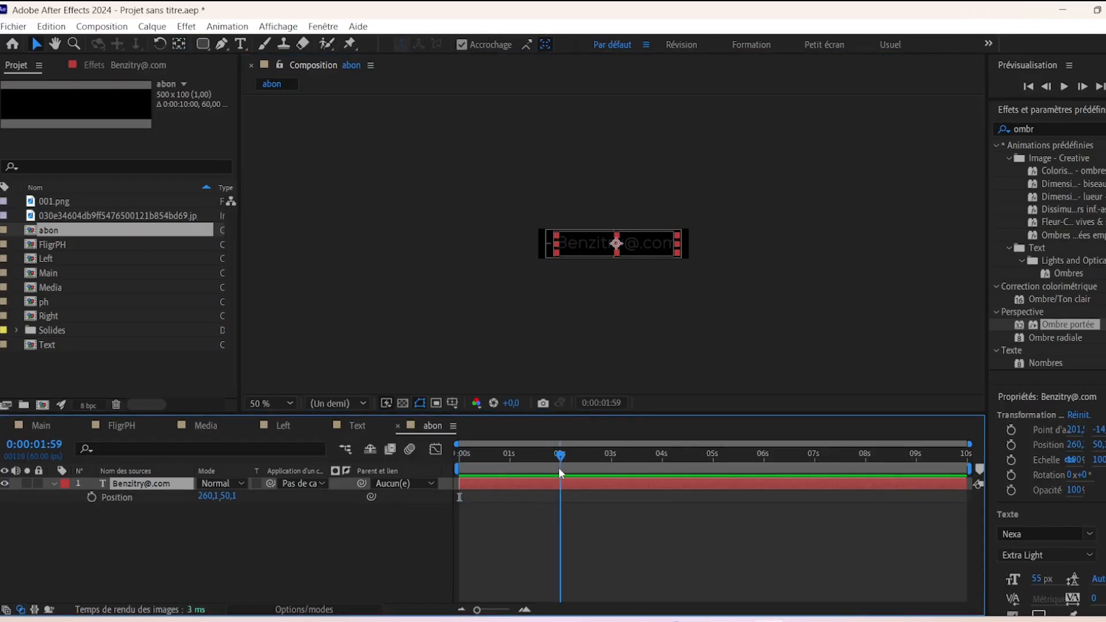
click(92, 497)
key(Home)
drag(648, 253, 645, 325)
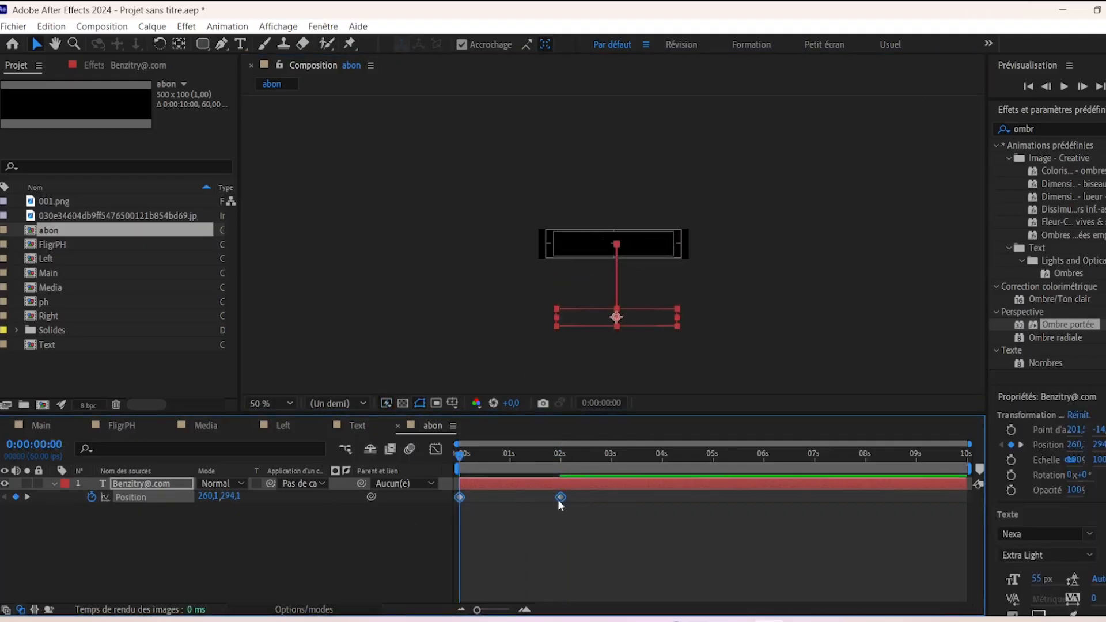
- Apply Easy Ease to the position keyframes and steepen the speed curve's influence
right_click(560, 497)
mouse_move(691, 488)
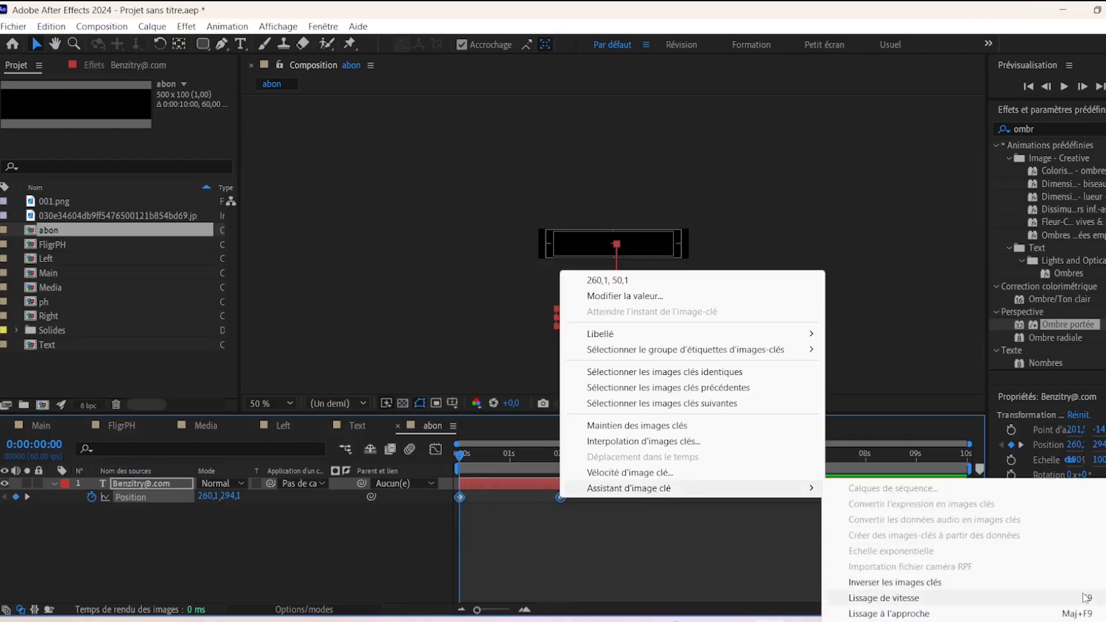
click(864, 579)
click(436, 451)
drag(609, 516, 477, 579)
drag(527, 549, 469, 552)
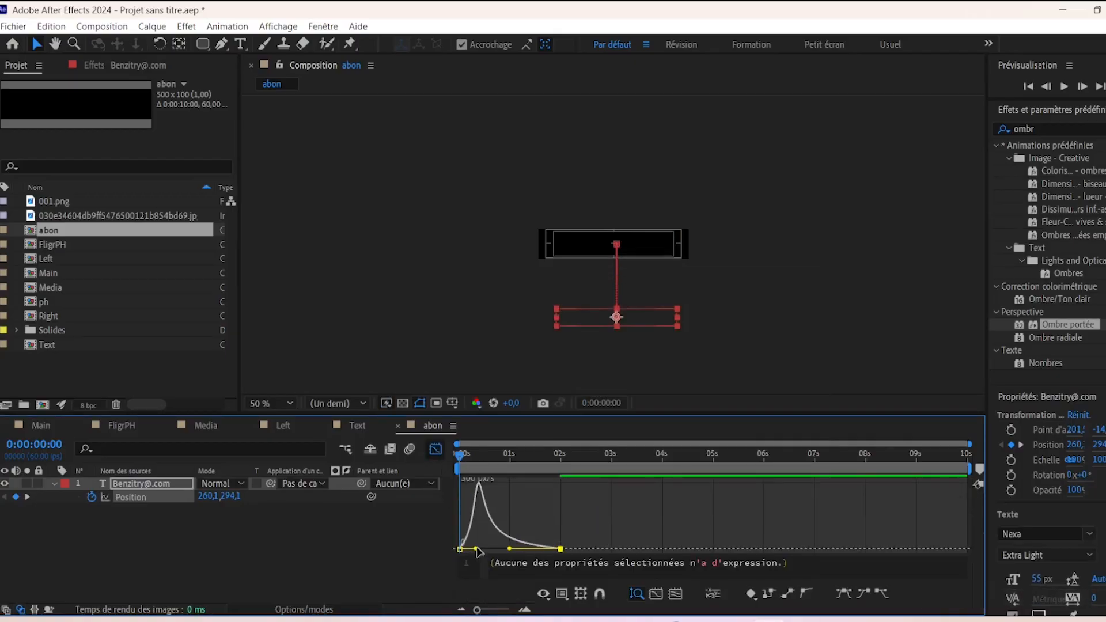
click(436, 448)
click(154, 559)
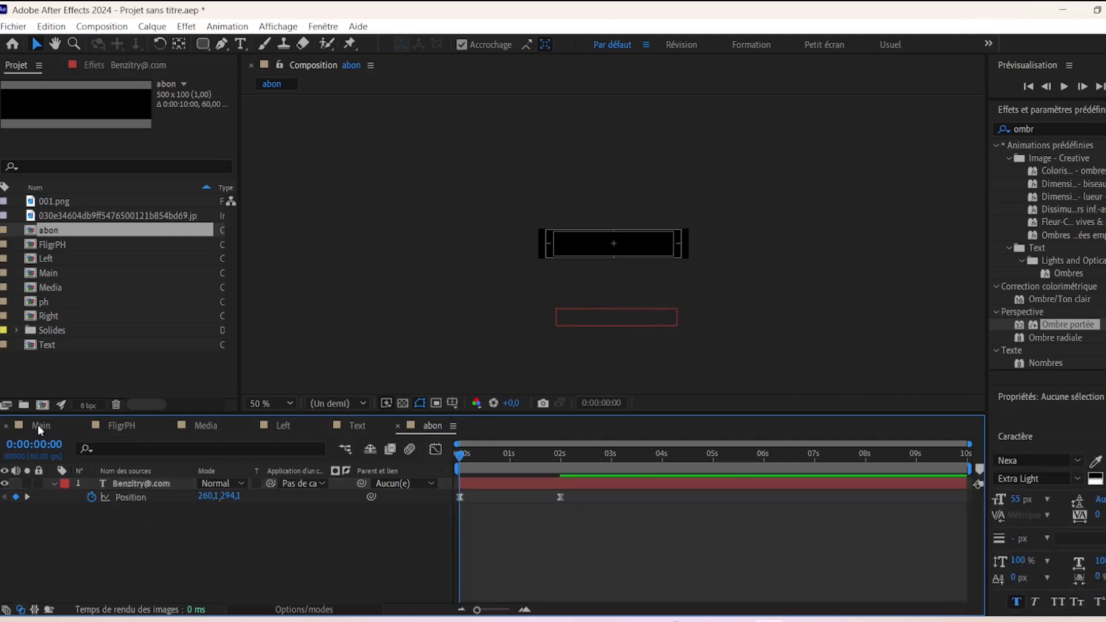
click(27, 420)
- Add the abon comp to Main and position the email address inside the orange box
drag(36, 231, 155, 485)
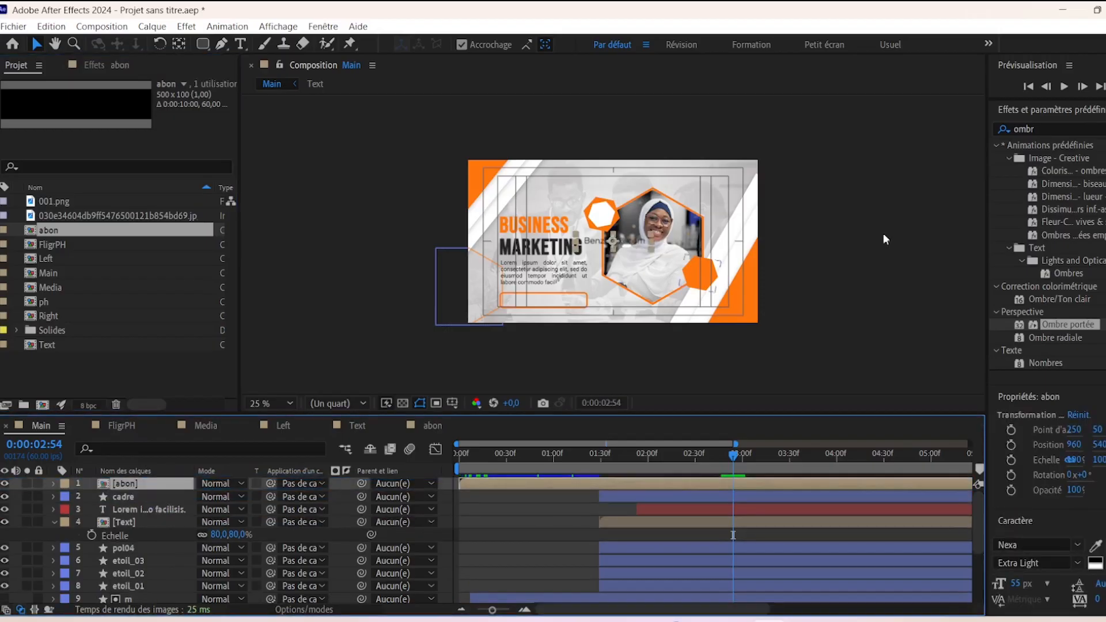
key(period)
drag(578, 243, 437, 362)
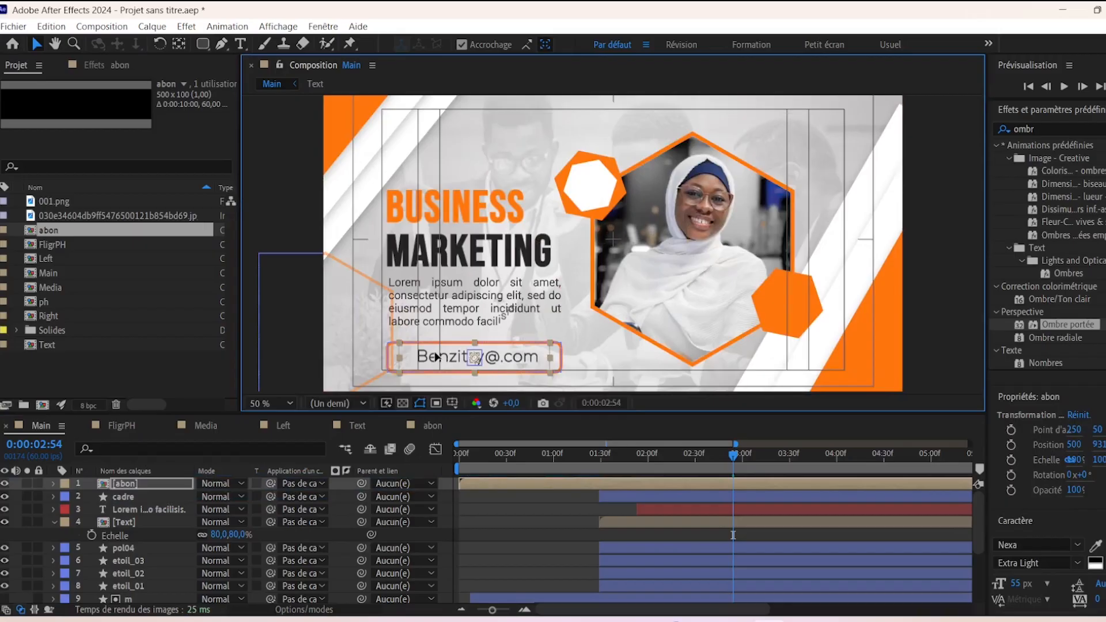
- Shift the email layer's start later in the timeline, then reopen the abon composition
click(539, 385)
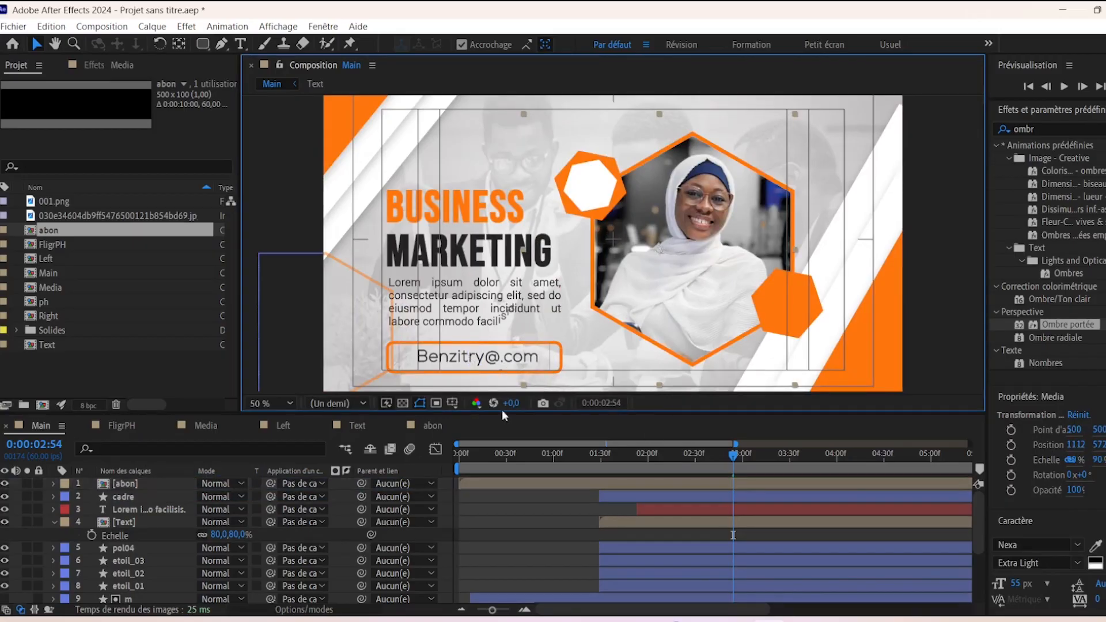
drag(484, 482, 782, 507)
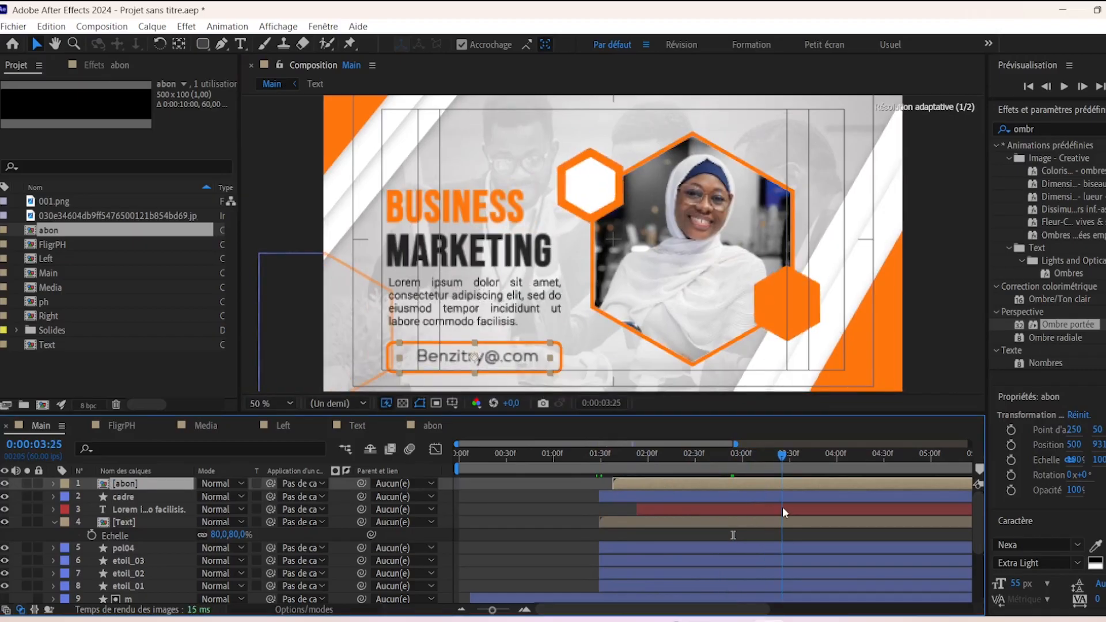
drag(641, 486, 811, 498)
click(588, 454)
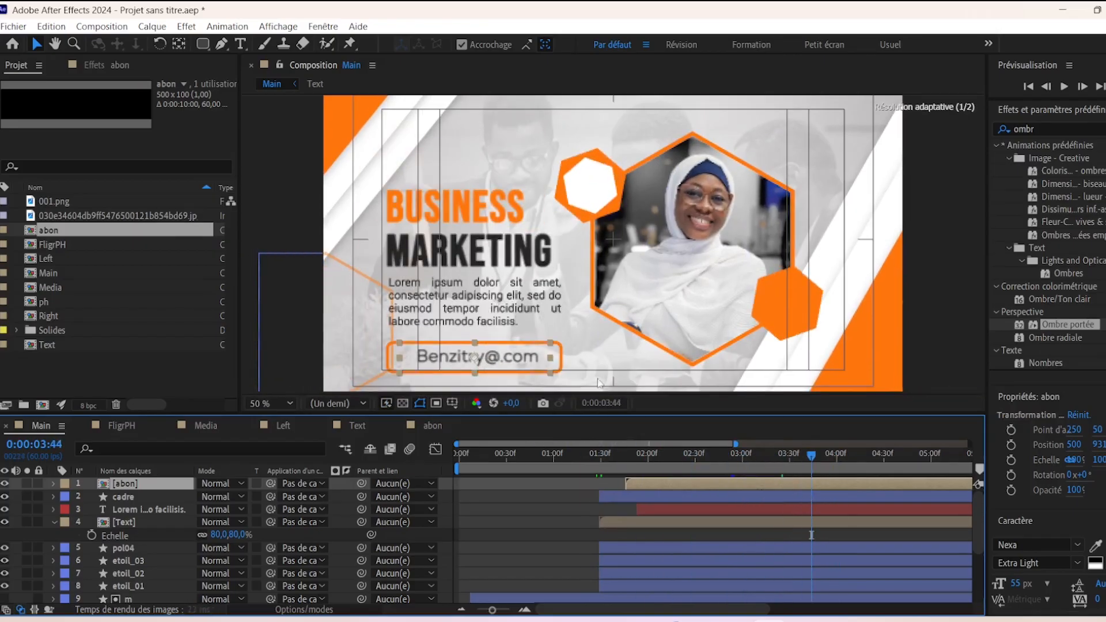
click(360, 427)
click(437, 426)
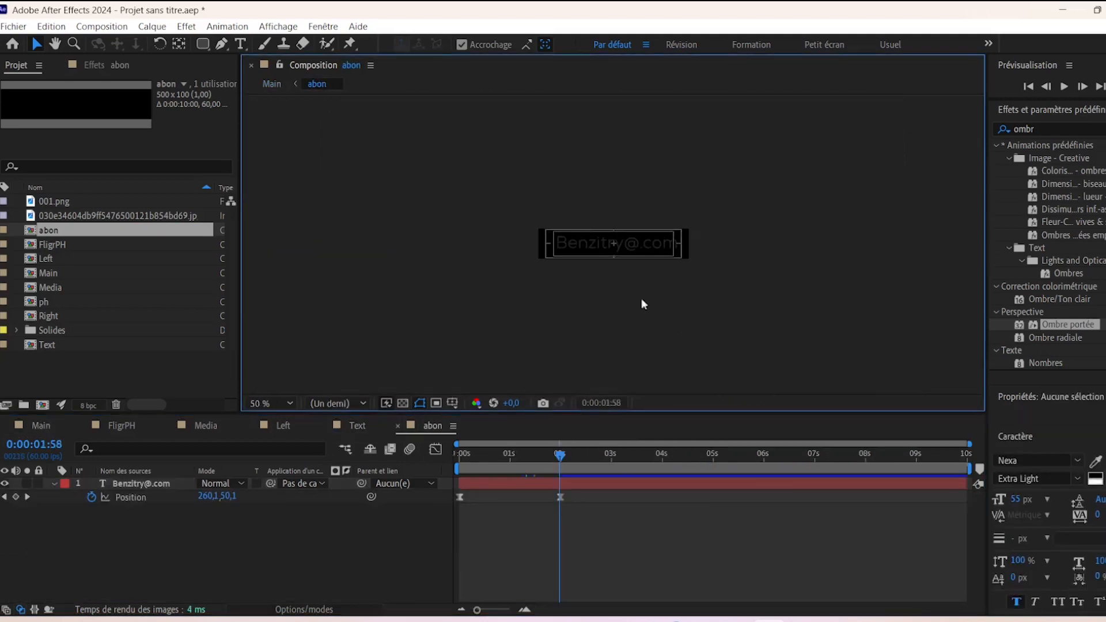
- Change abon's height first to 80 px, then to 65 px, keeping the 500 px width
key(ctrl+k)
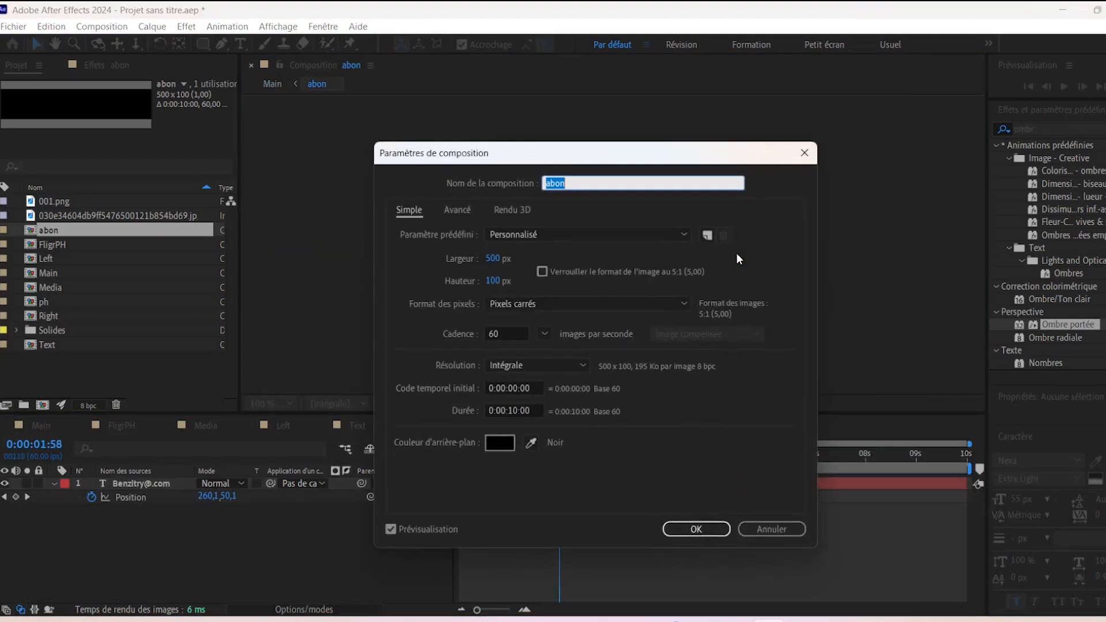
click(492, 281)
text(80)
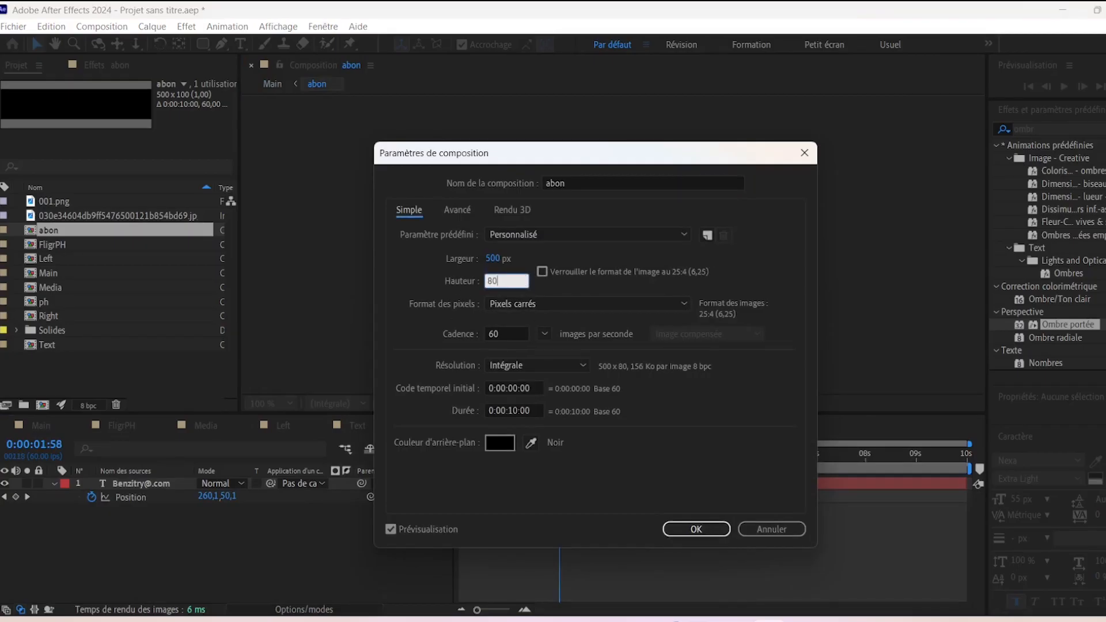
key(Return)
key(period)
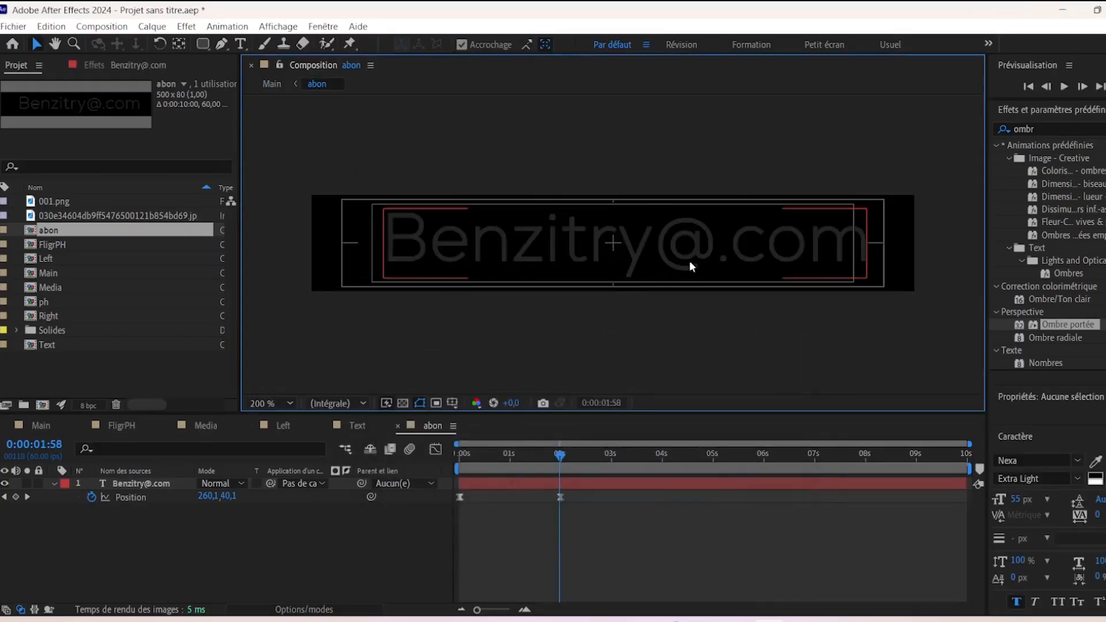
key(ctrl+k)
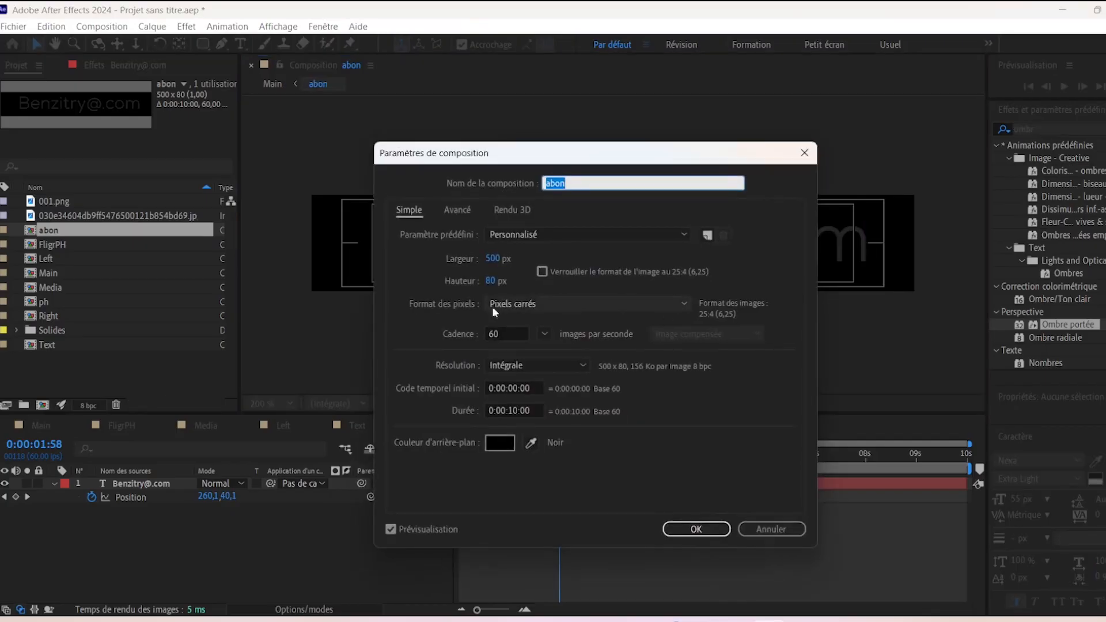
click(502, 282)
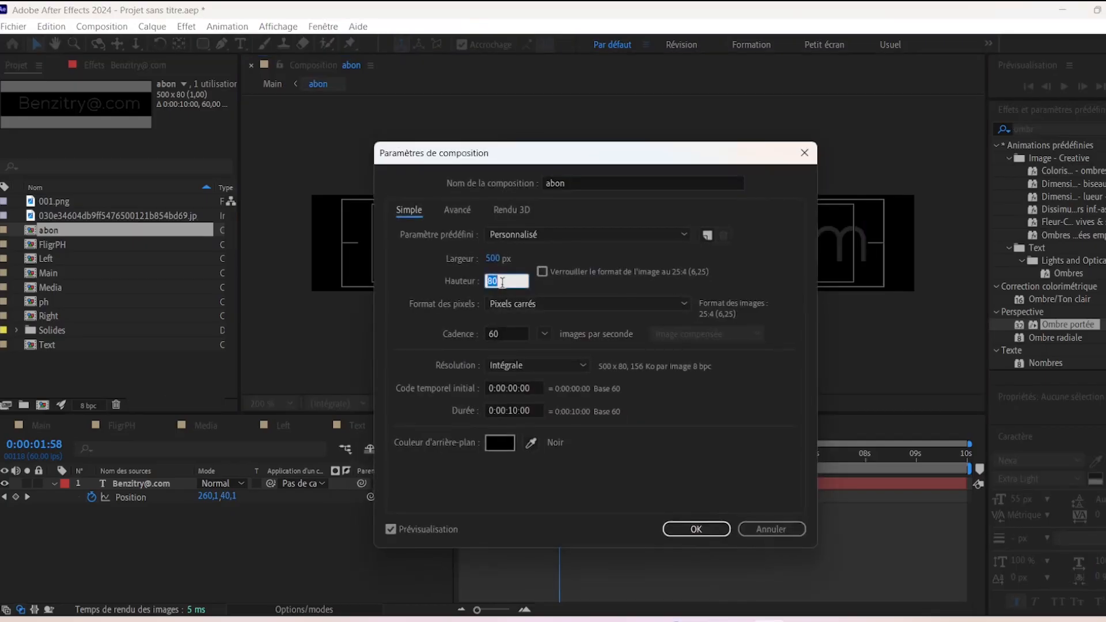
text(65)
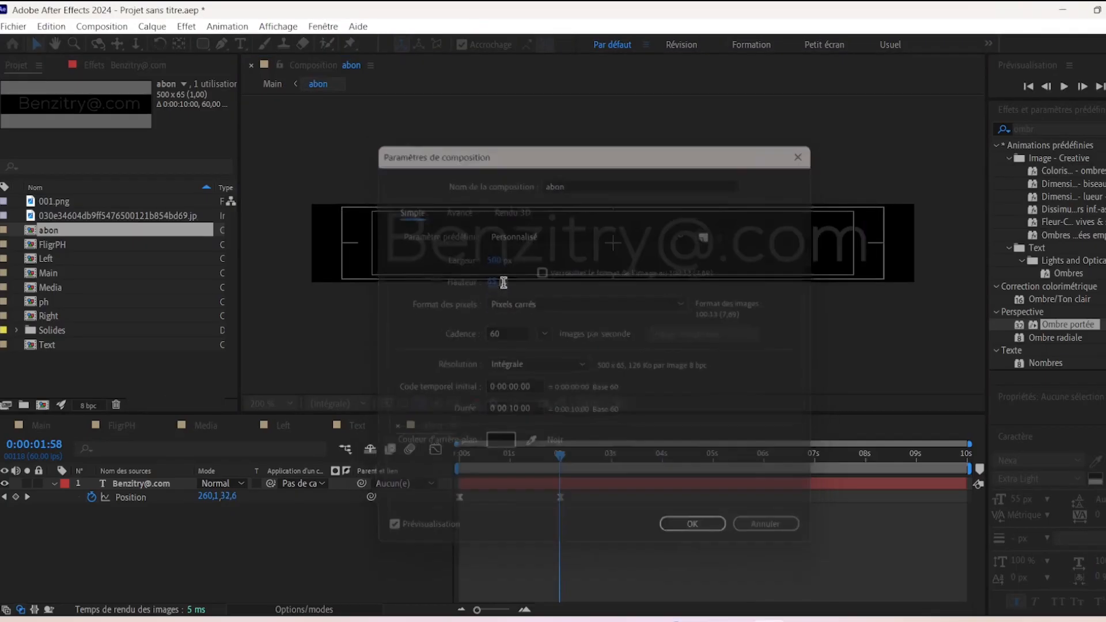
key(Return)
- Scrub Main's timeline to review the email entering the orange box, then clear selections
click(41, 425)
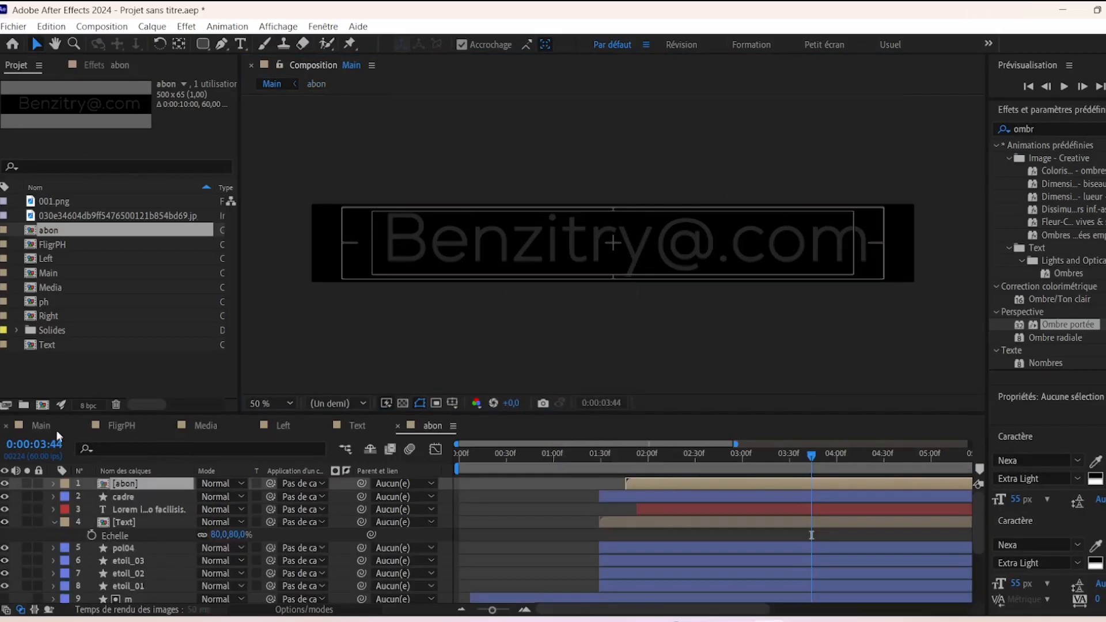
drag(810, 459, 624, 486)
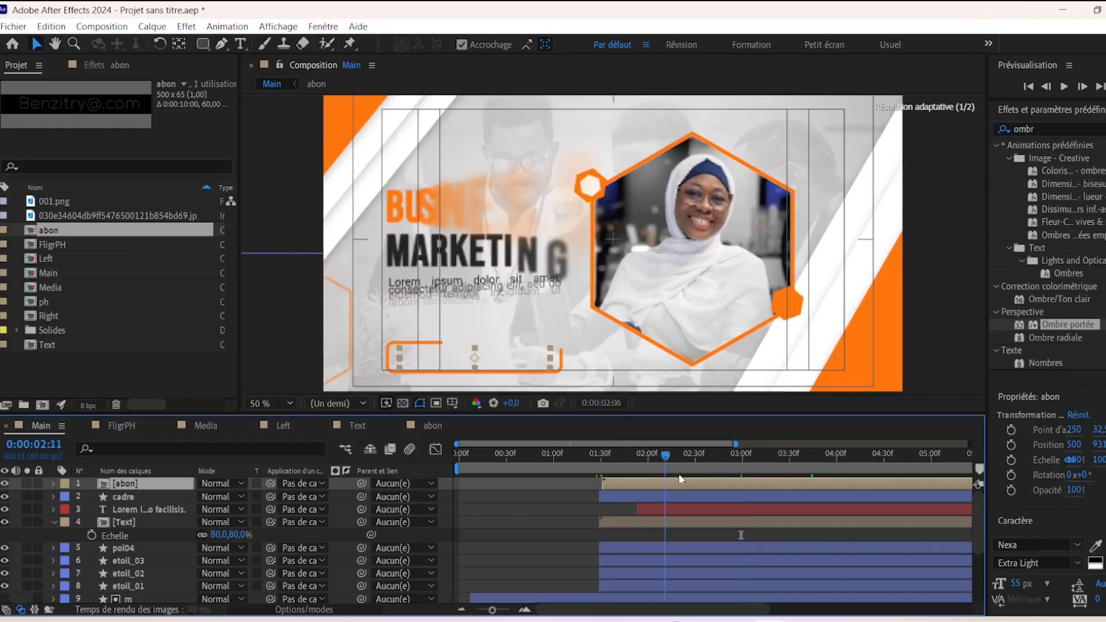
drag(739, 497, 717, 486)
scroll(618, 242, down, 2)
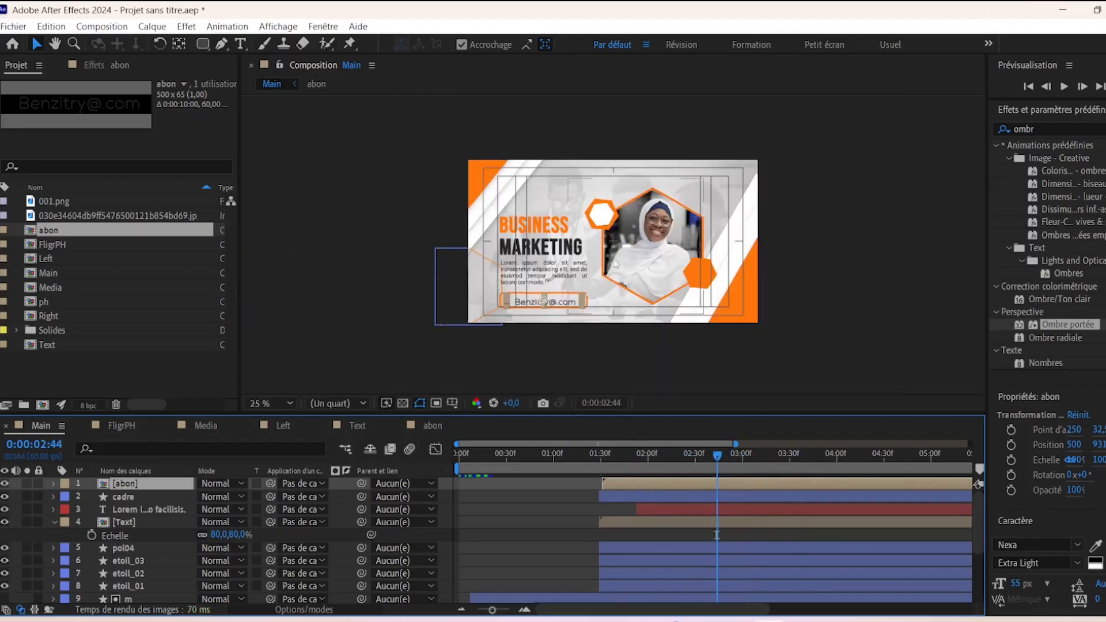
click(886, 222)
click(58, 520)
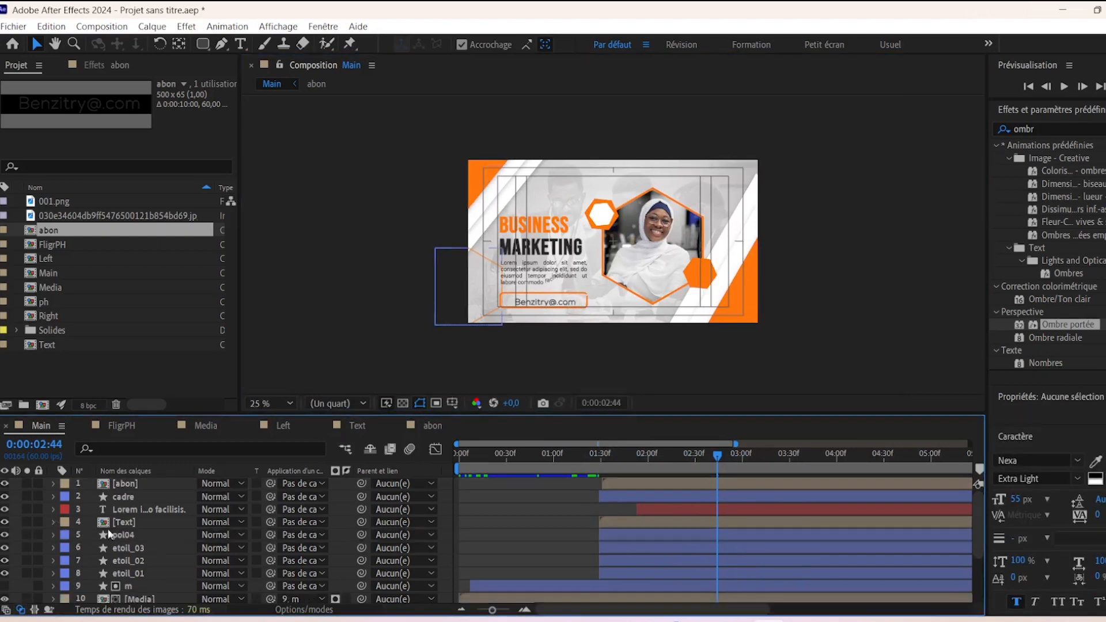
click(386, 276)
click(212, 349)
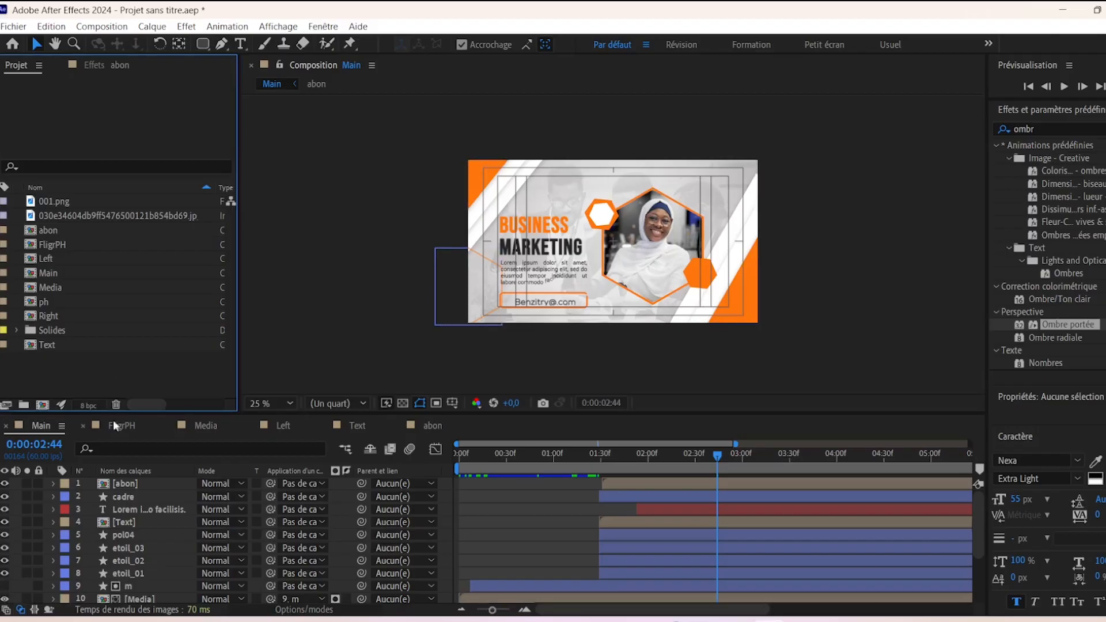
- Make a 1920×1080 comp named 'Motif' and add a white solid, Blanc uni 1, with Ctrl+Y
click(42, 405)
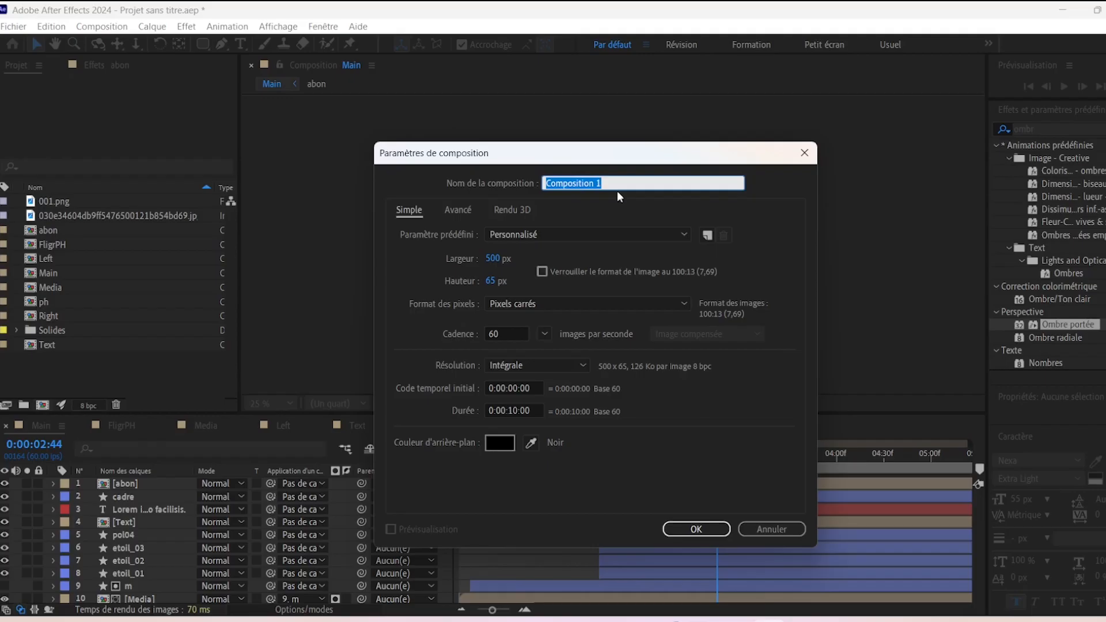
text(Motif)
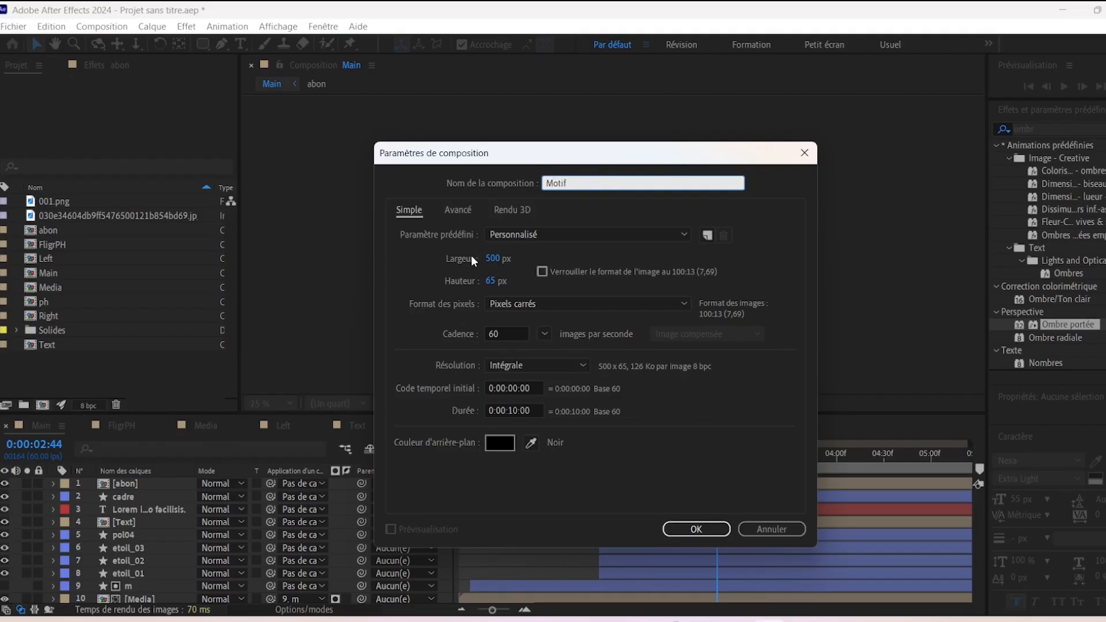
click(489, 259)
text(1920)
key(Tab)
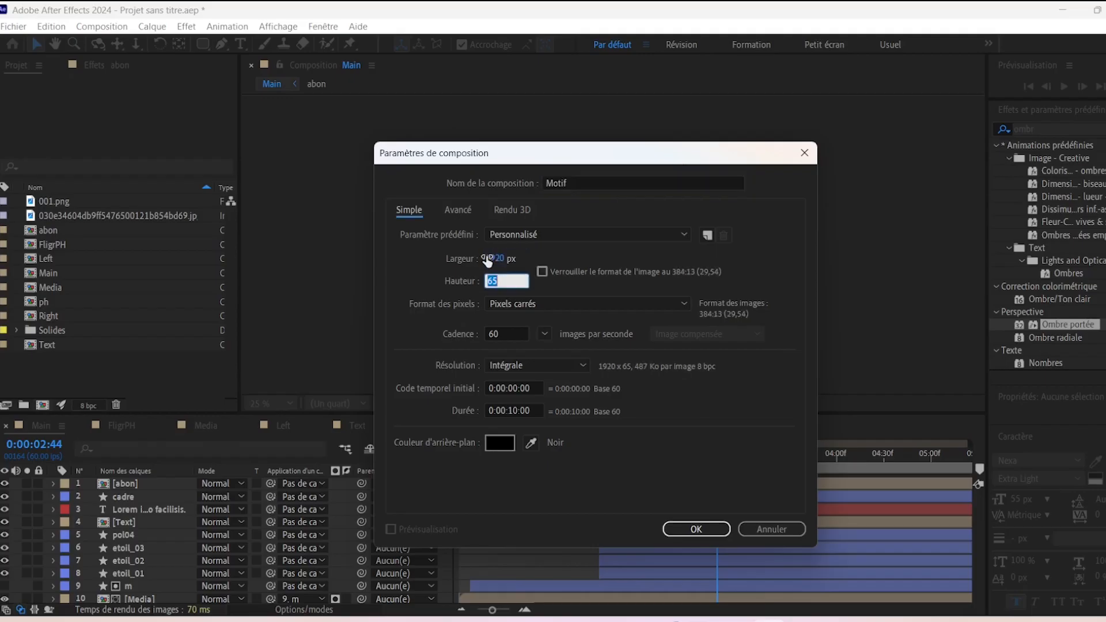
text(1080)
click(698, 530)
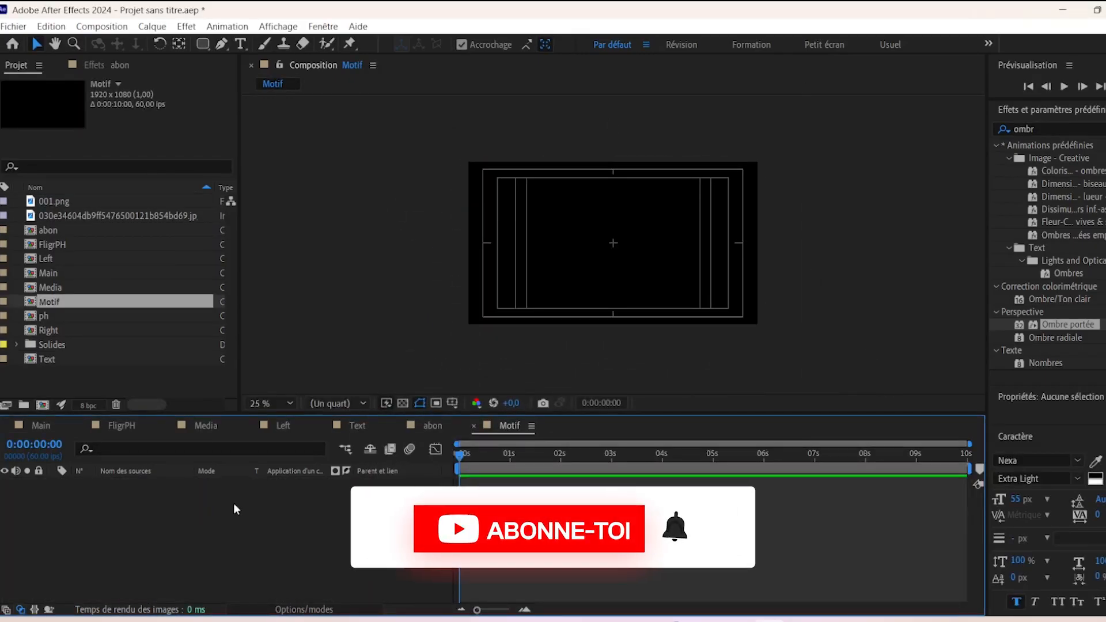
key(ctrl+y)
click(636, 458)
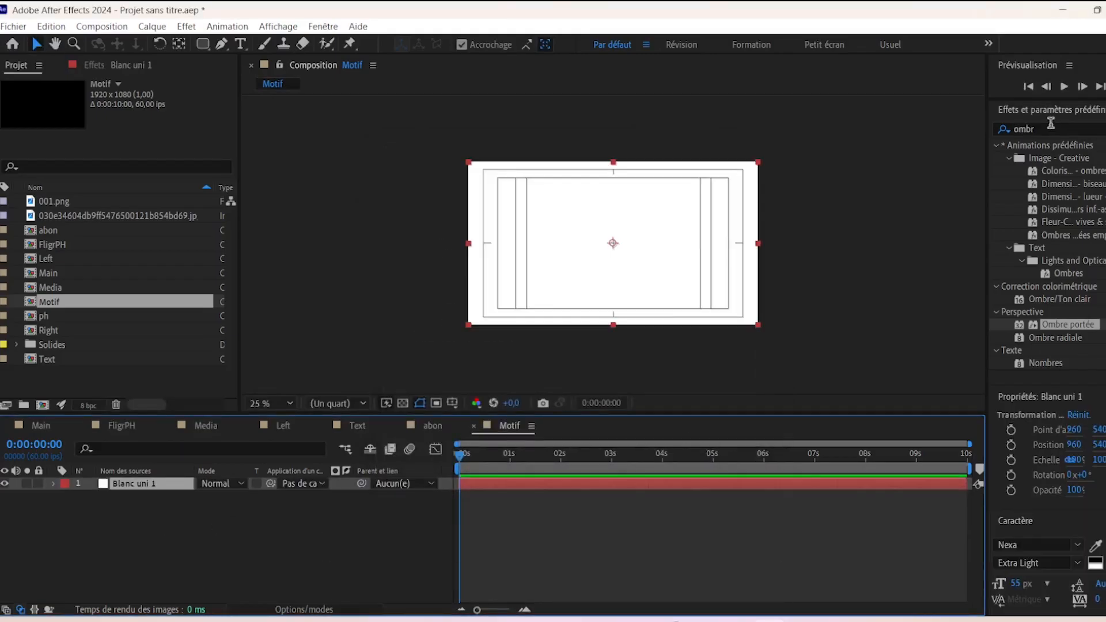
- Apply Bruit fractal to the white solid with Contraste 450 and Luminosité 135
click(1051, 125)
text(bruit)
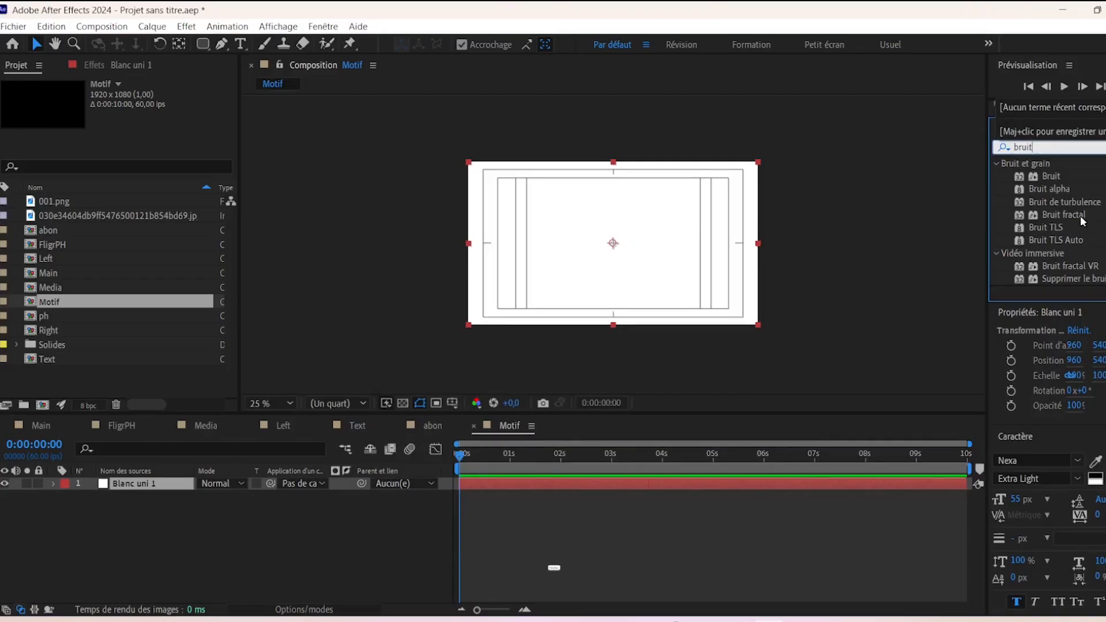
drag(1065, 216, 729, 316)
click(140, 148)
text(450)
key(Tab)
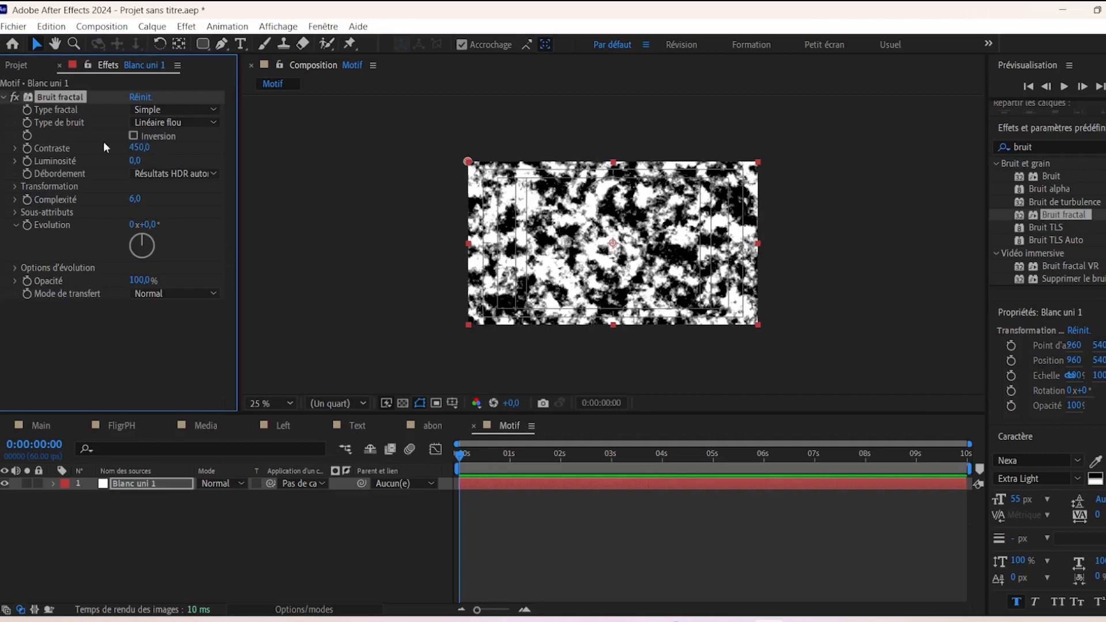
text(135)
key(Return)
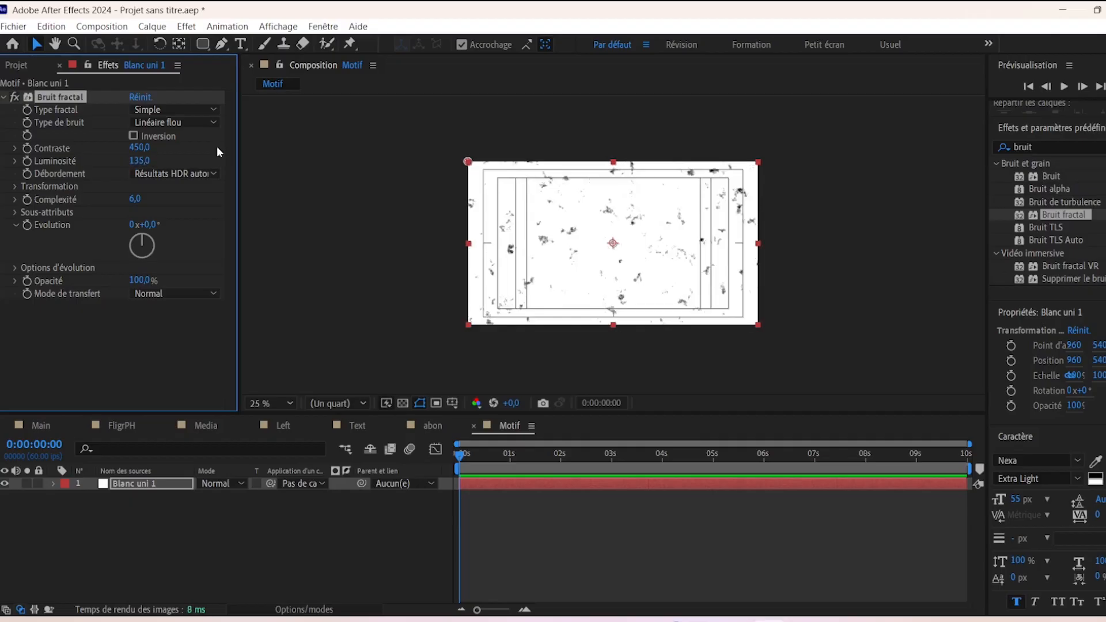
- Set the noise Complexité to 2 and its Échelle to 850
click(134, 198)
text(2)
key(Return)
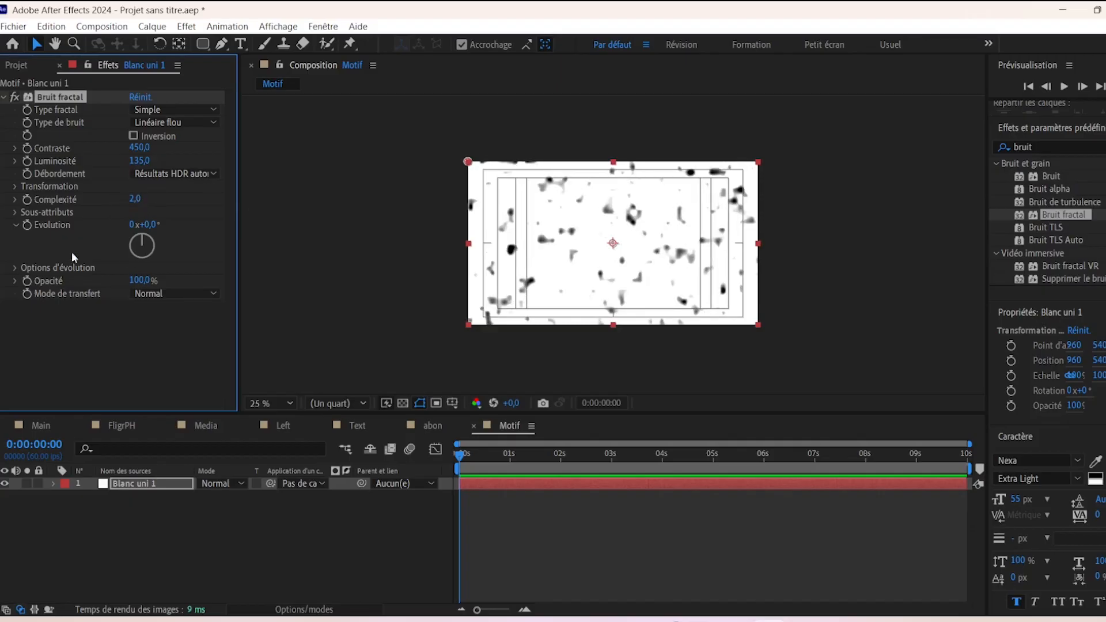
click(15, 187)
click(140, 225)
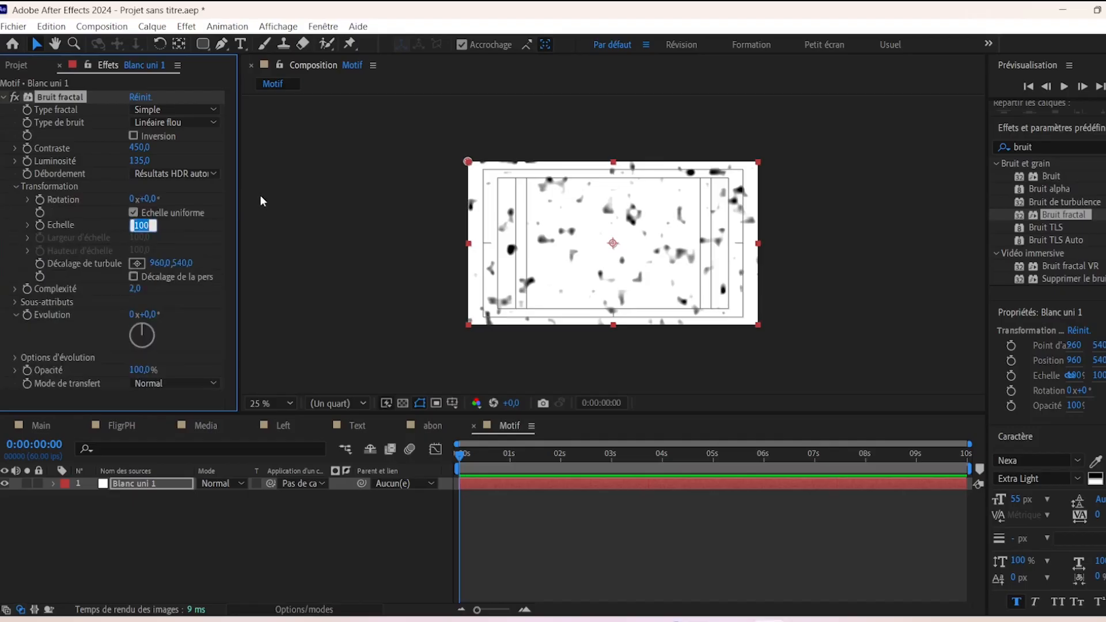
text(6)
text(70)
key(Return)
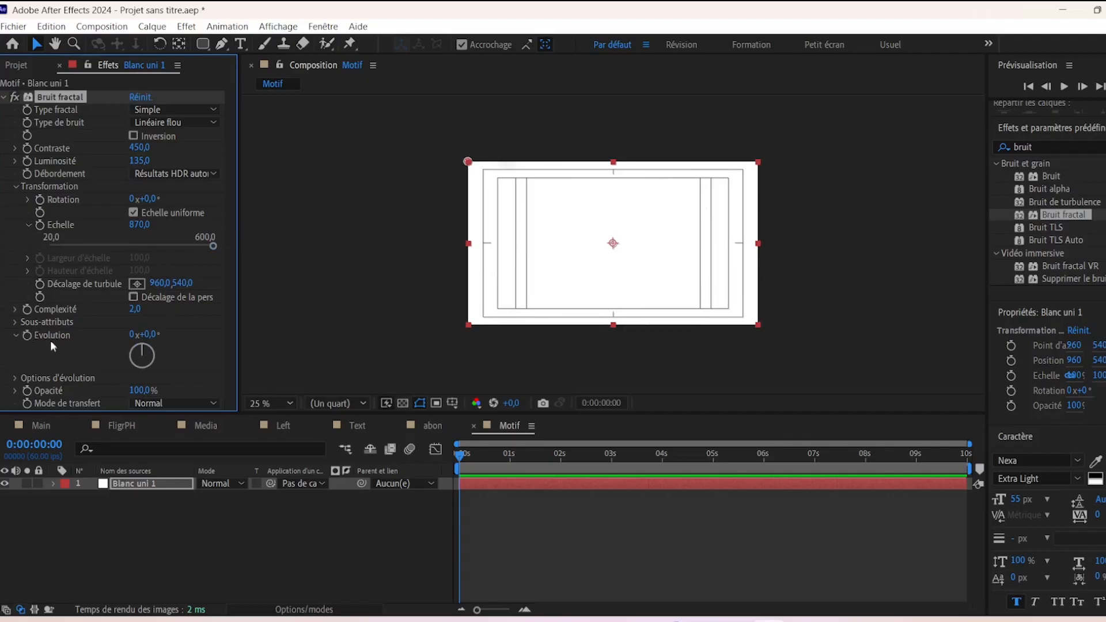
drag(461, 457, 414, 465)
click(138, 225)
text(850)
key(Return)
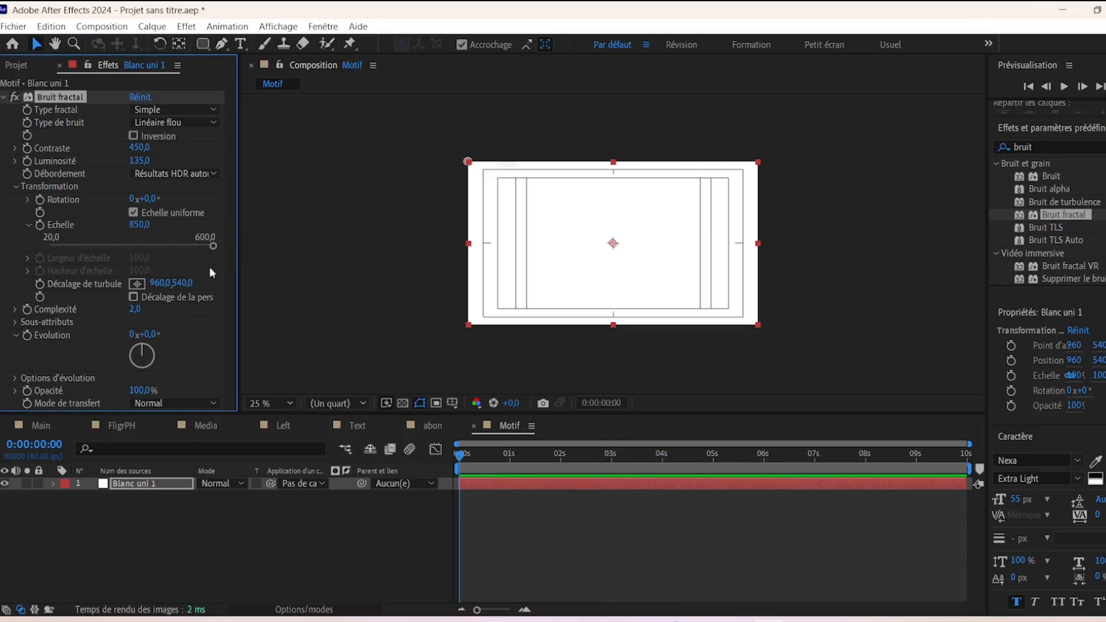